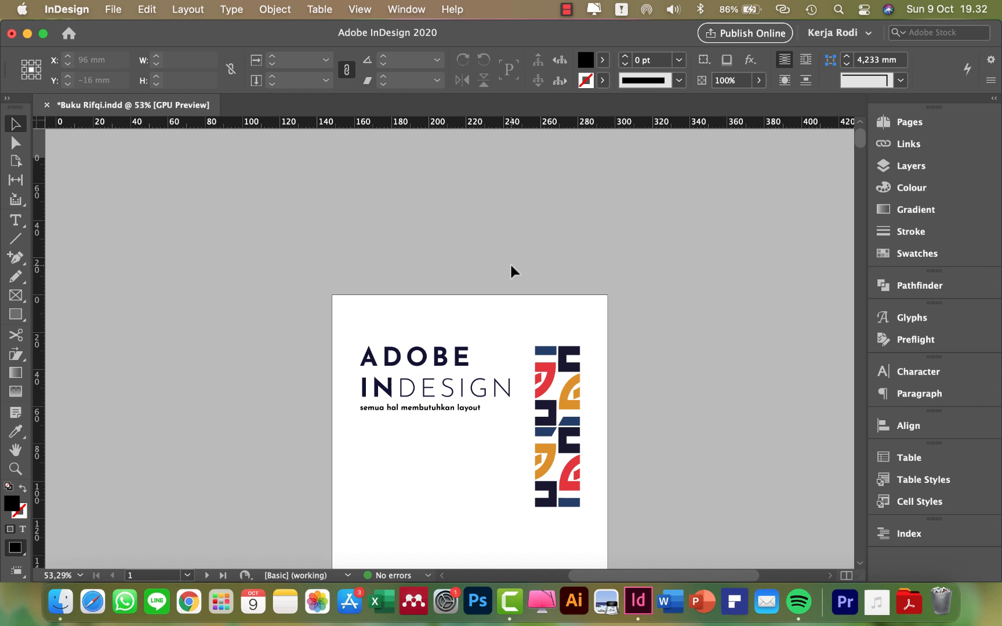
Look through the cover and the opening pages of the book, then examine the HALLO... text on page 2.
scroll(510, 262, "down", 3)
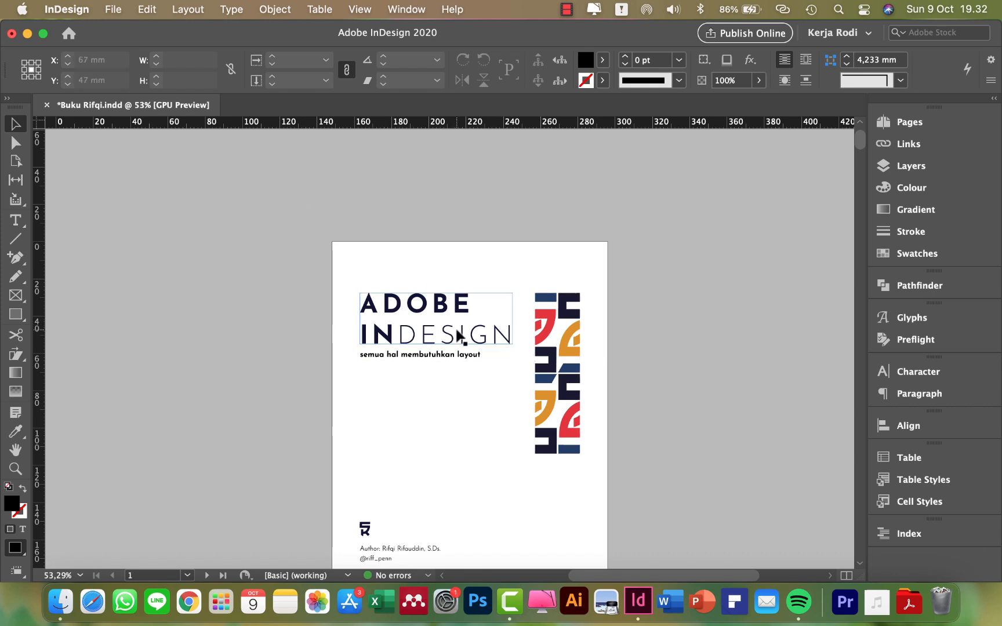
scroll(458, 335, "down", 10)
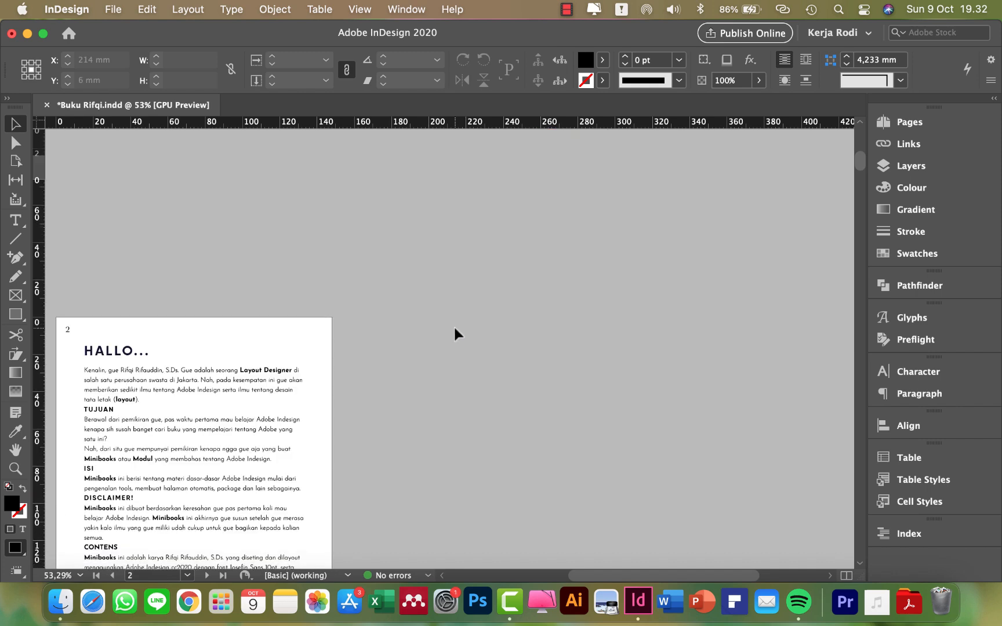
scroll(453, 334, "down", 15)
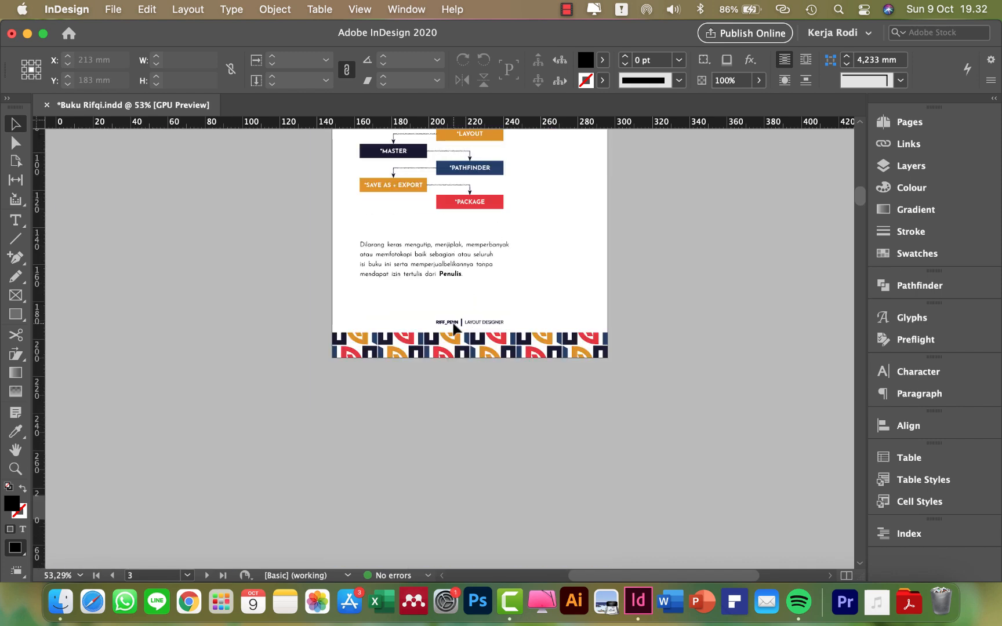
scroll(453, 324, "up", 15)
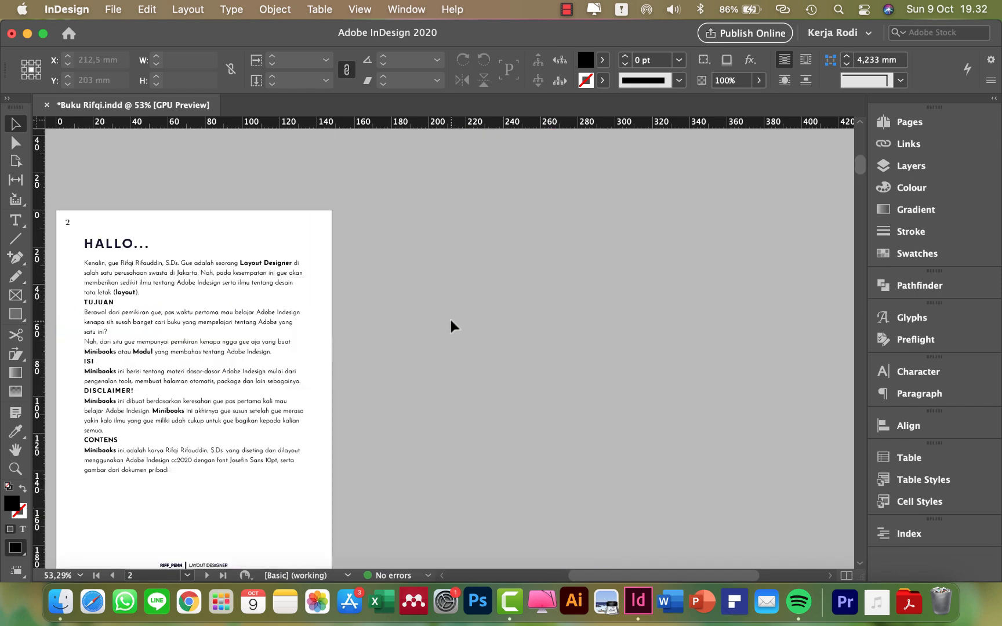
scroll(450, 321, "up", 5)
left_click_drag(251, 431, 471, 300)
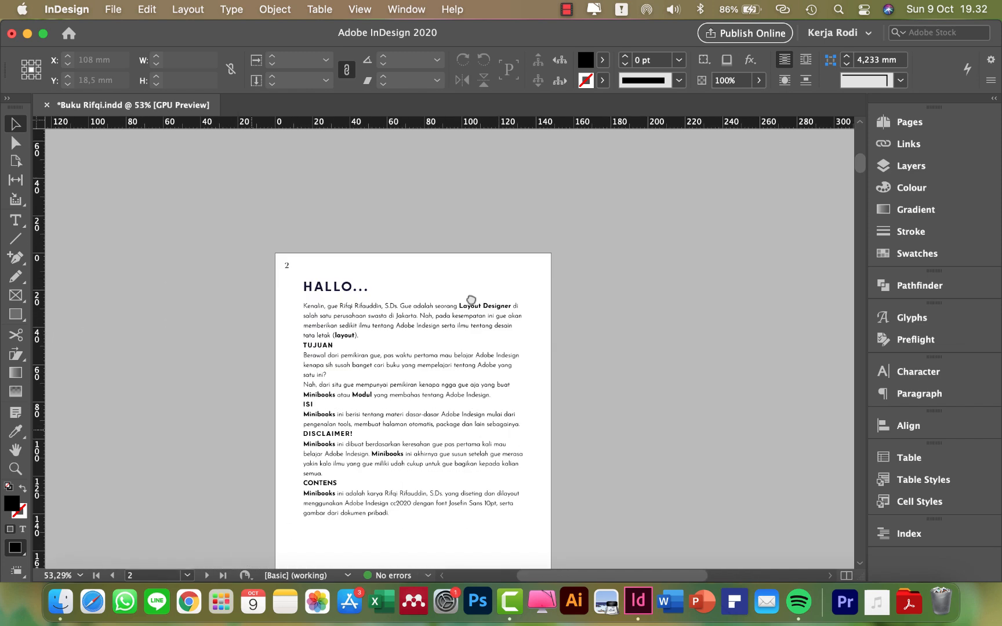
scroll(445, 318, "down", 5)
scroll(445, 385, "up", 3)
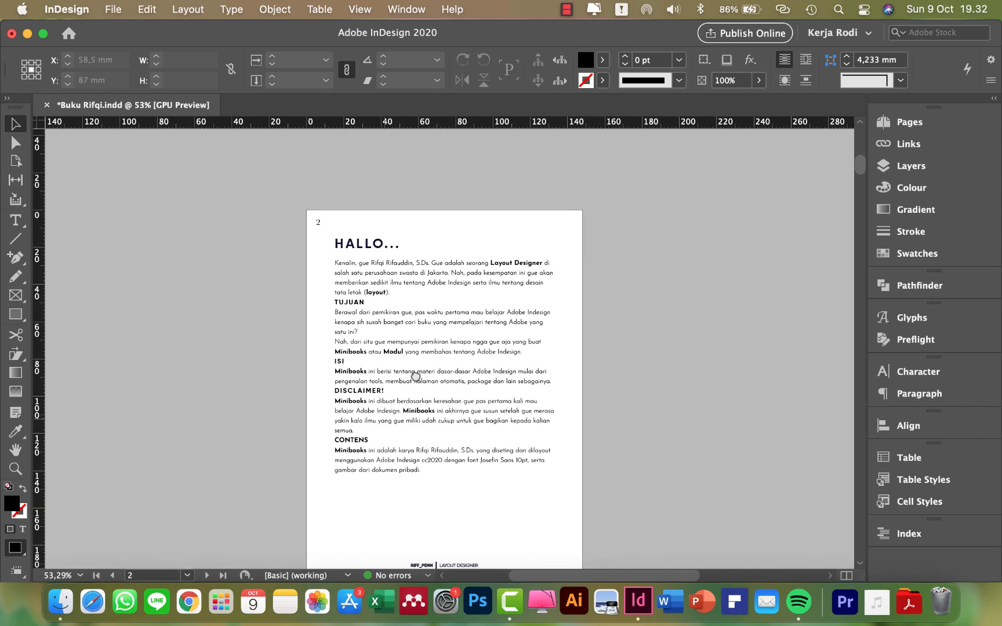
Examine page 2's heading and body text frames against the column guides, alternating between the normal and preview display.
left_click_drag(304, 225, 583, 489)
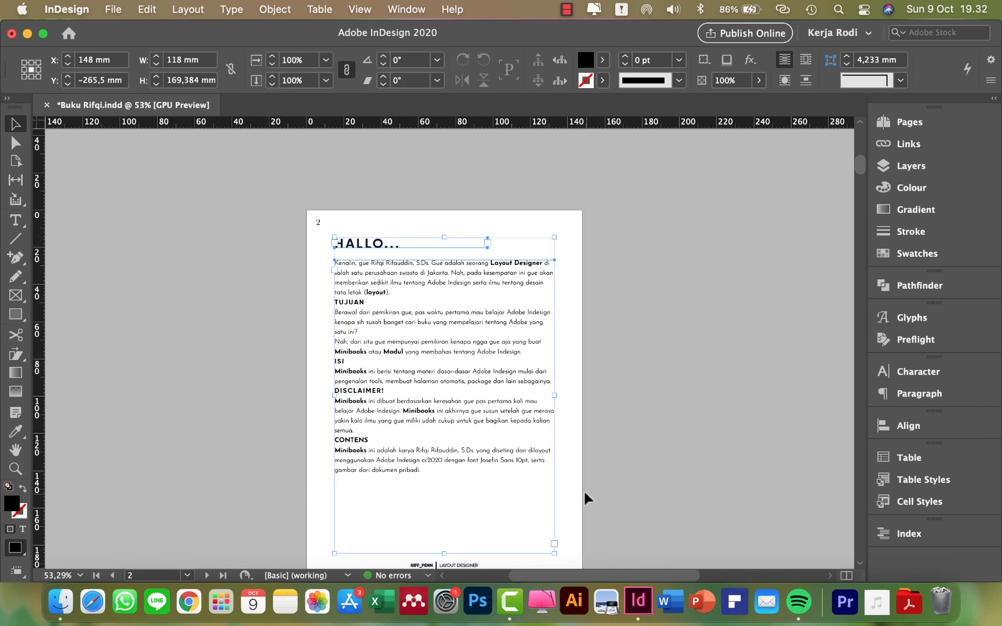
key("w")
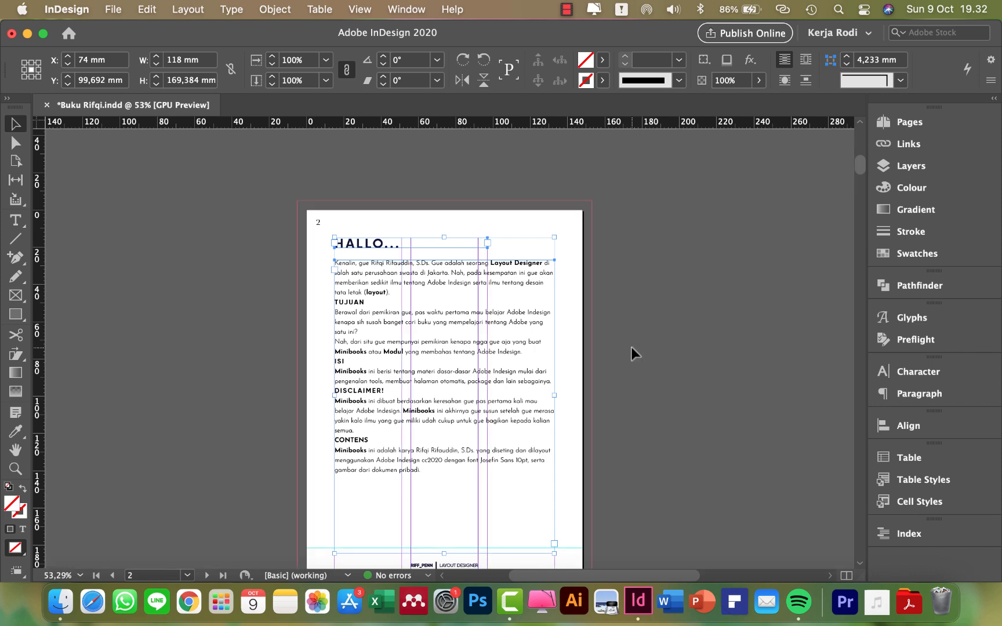
scroll(631, 348, "down", 2)
left_click(632, 371)
key("w")
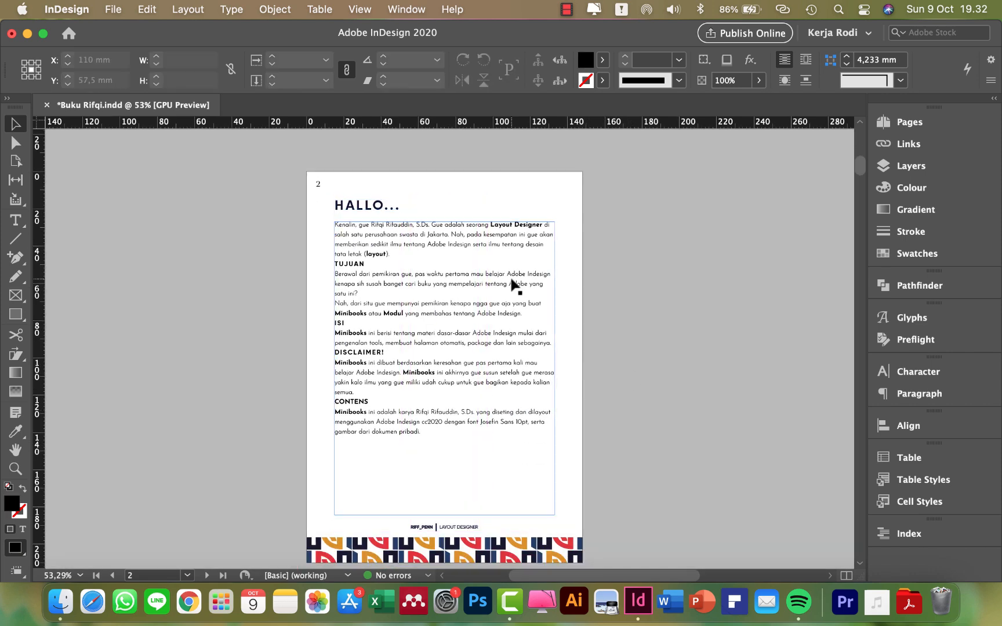
scroll(513, 284, "up", 3)
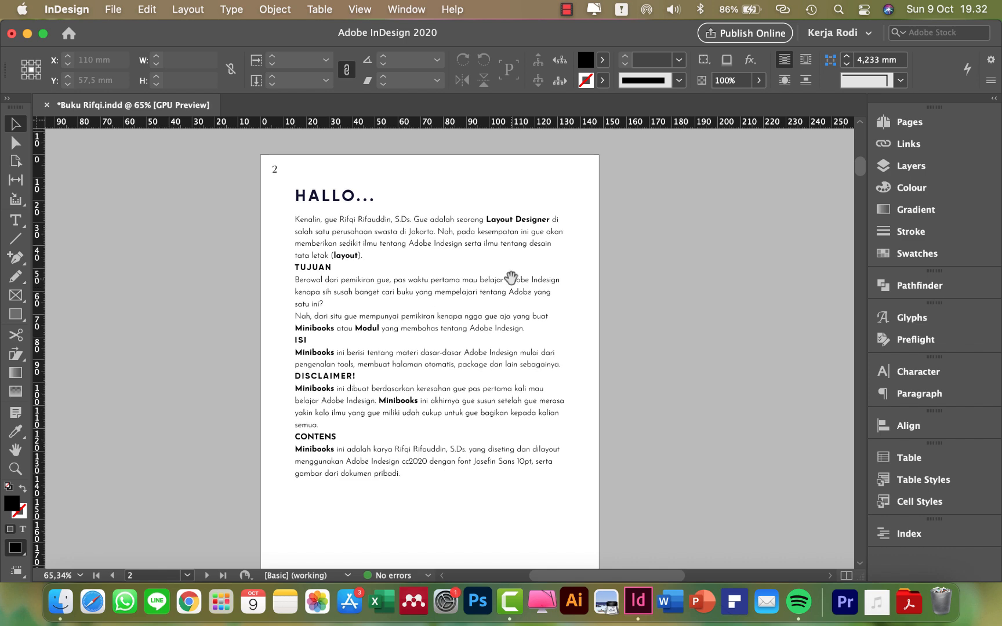
left_click_drag(537, 348, 491, 348)
key("w")
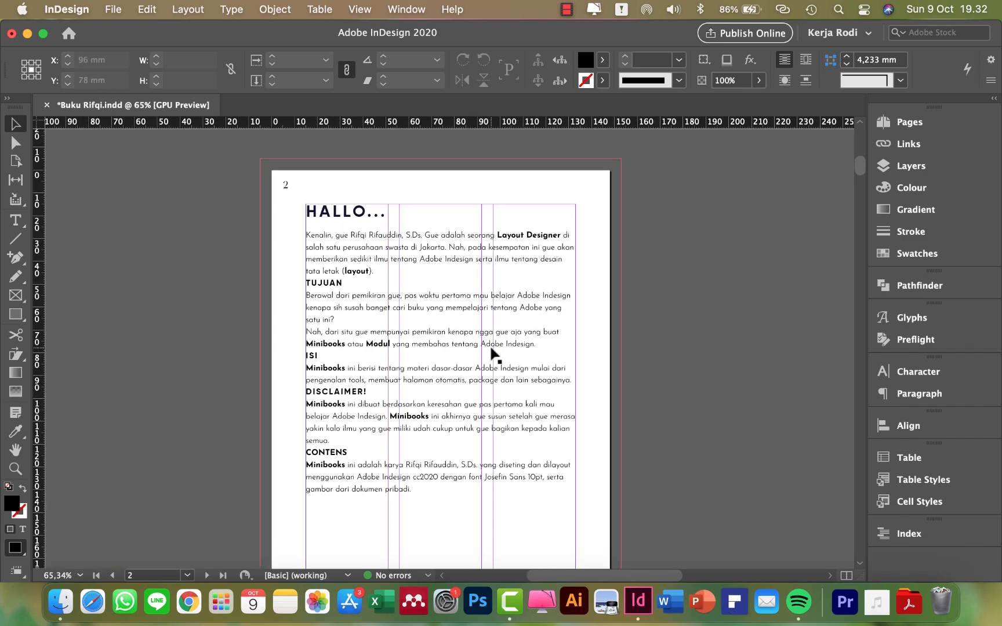
left_click_drag(583, 396, 592, 389)
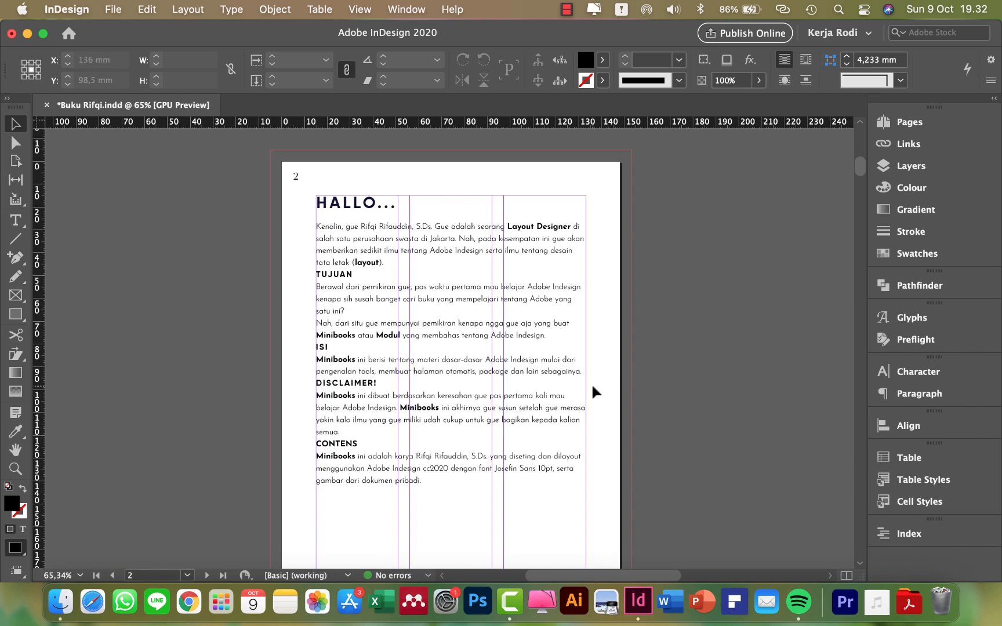
key("w")
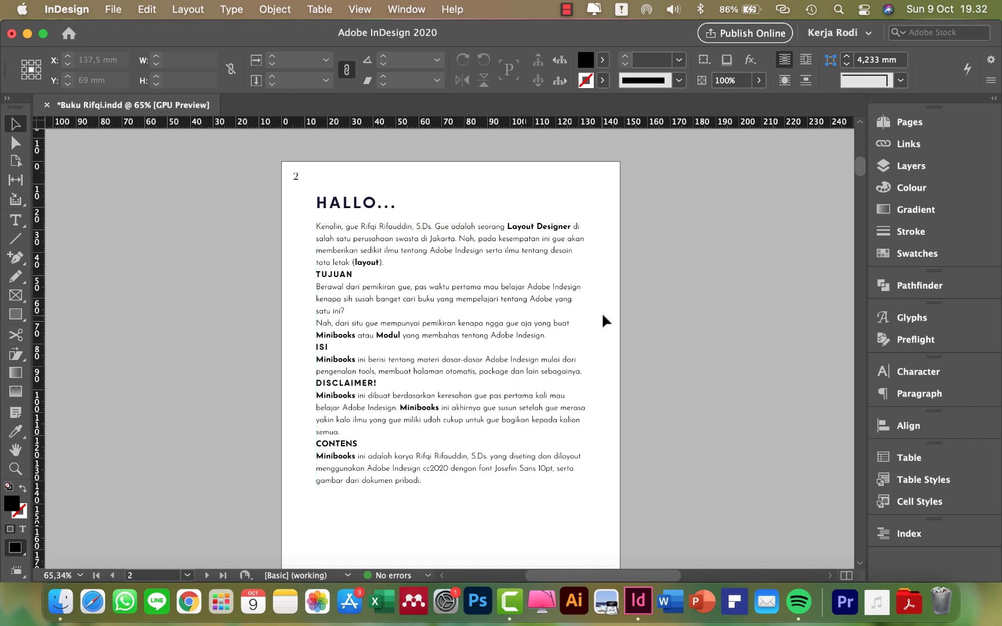
scroll(603, 312, "up", 1)
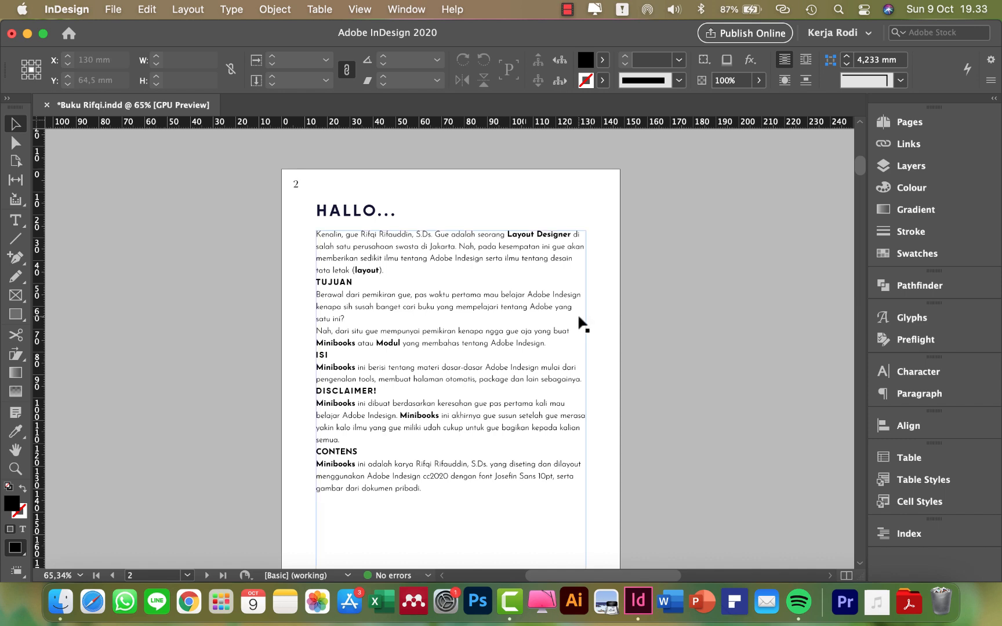
scroll(559, 308, "down", 2)
scroll(559, 308, "left", 3)
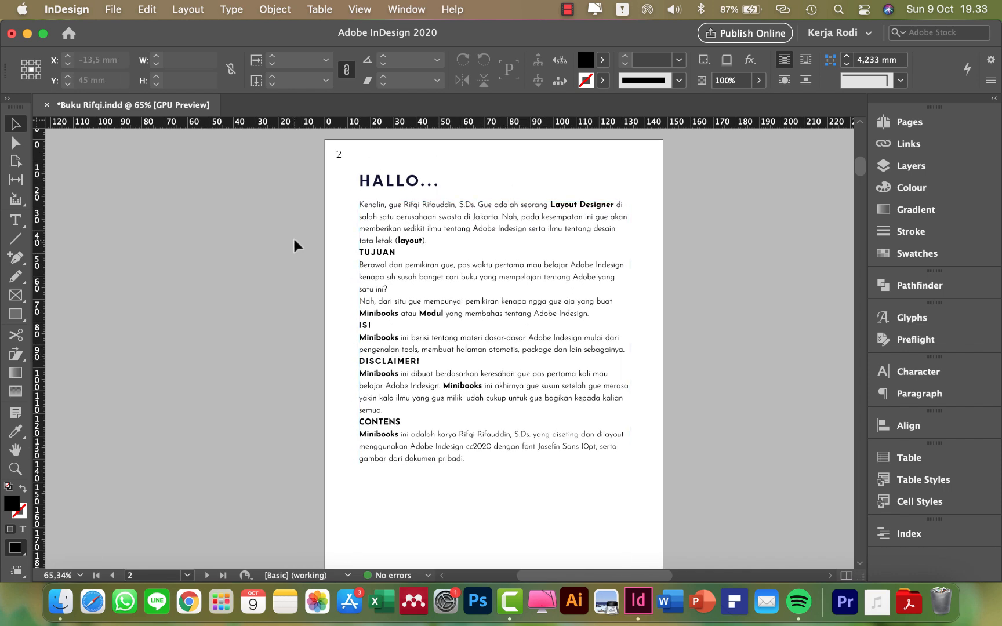
With the guides shown, inspect the extent of page 2's body text by selecting the whole text, then deselect it.
key("w")
scroll(454, 381, "left", 5)
scroll(454, 381, "down", 1)
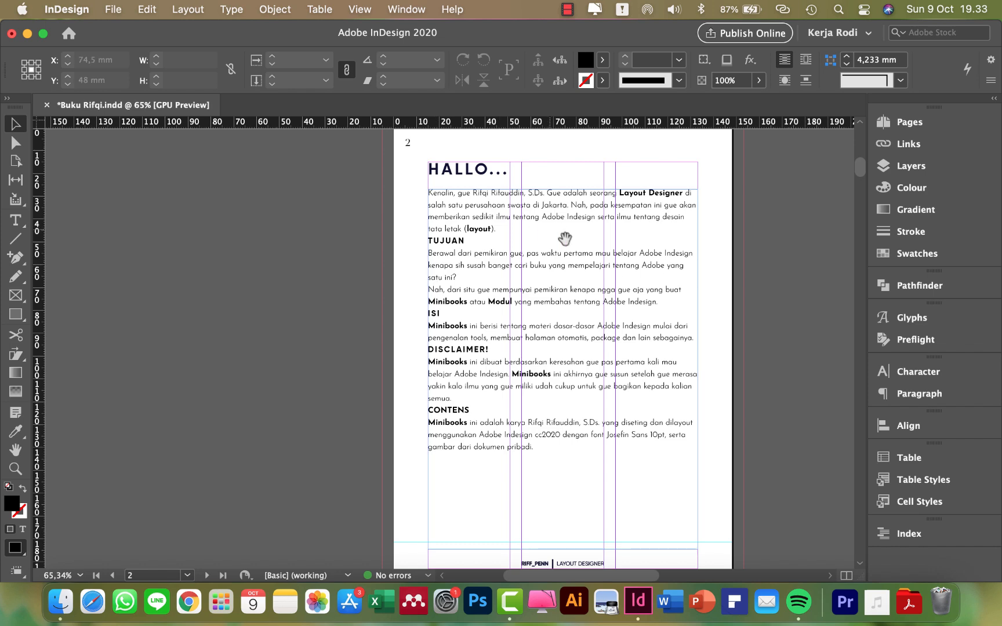
left_click_drag(566, 237, 458, 257)
scroll(458, 266, "up", 4)
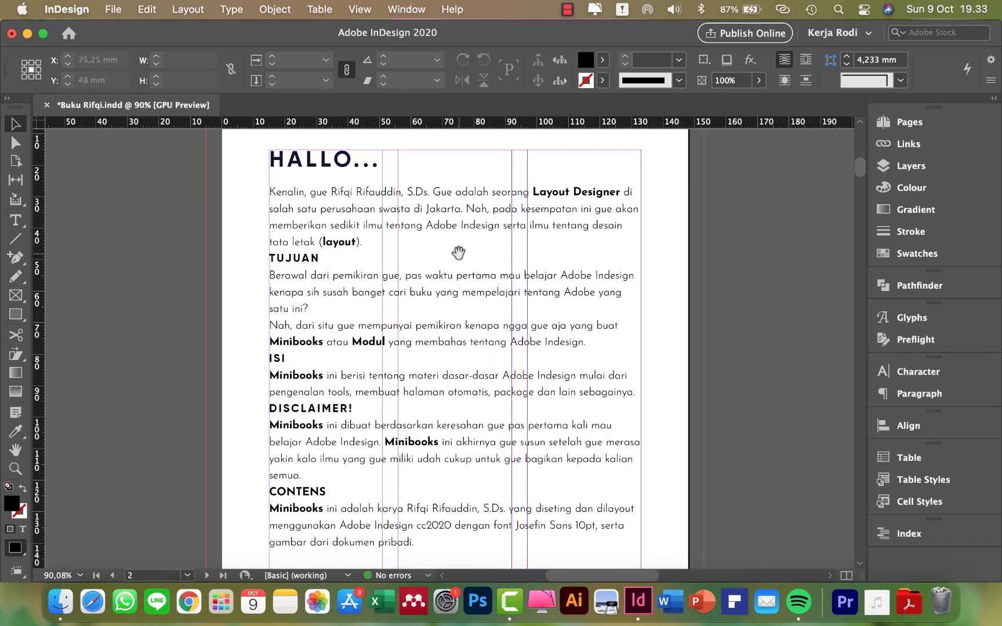
scroll(461, 290, "left", 3)
scroll(472, 290, "down", 3)
double_click(468, 279)
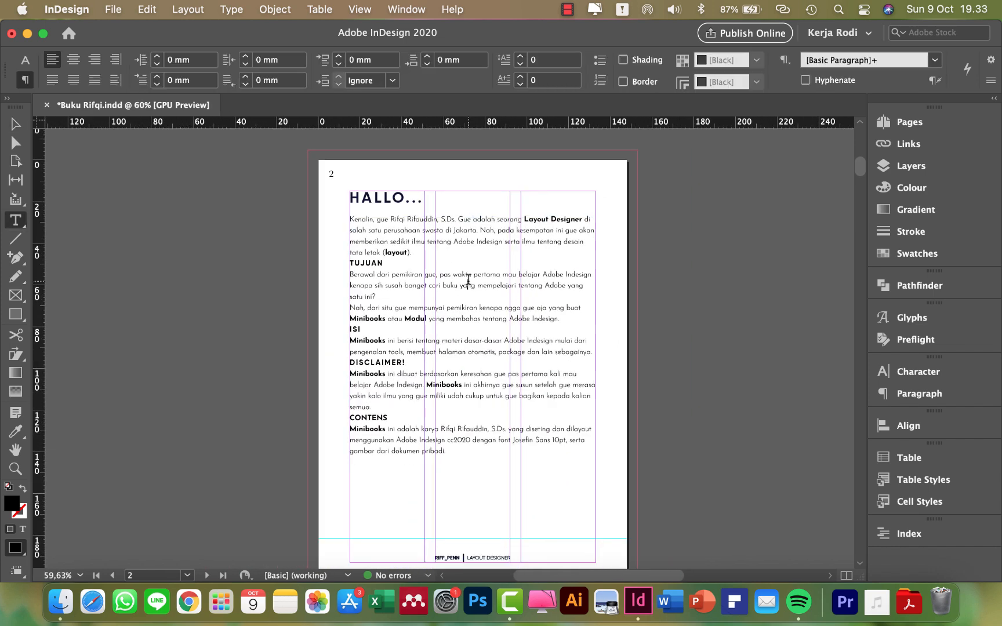
triple_click(469, 278)
key("ctrl+a")
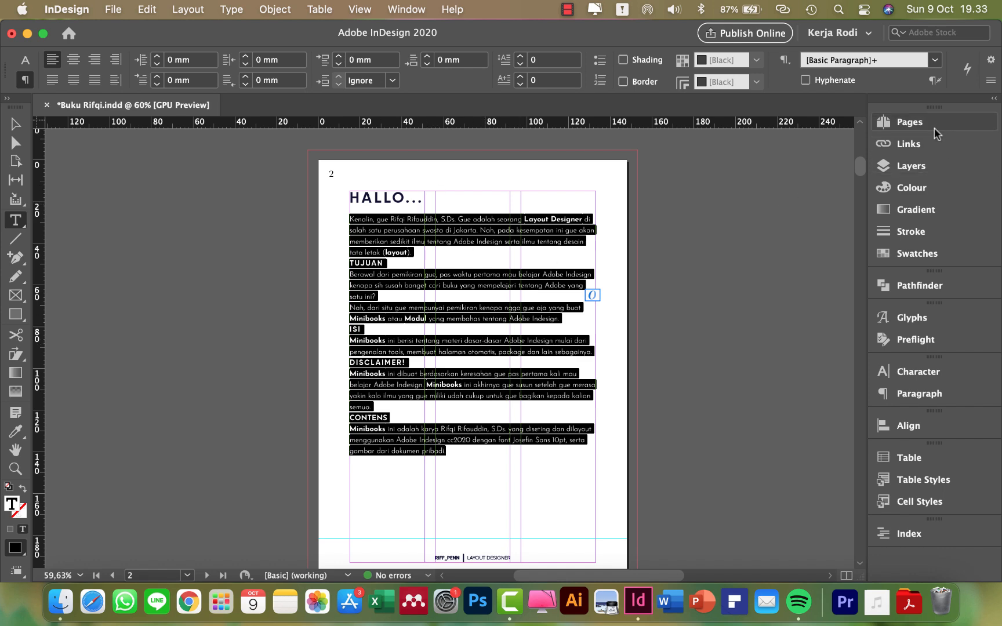
left_click(17, 125)
left_click(199, 246)
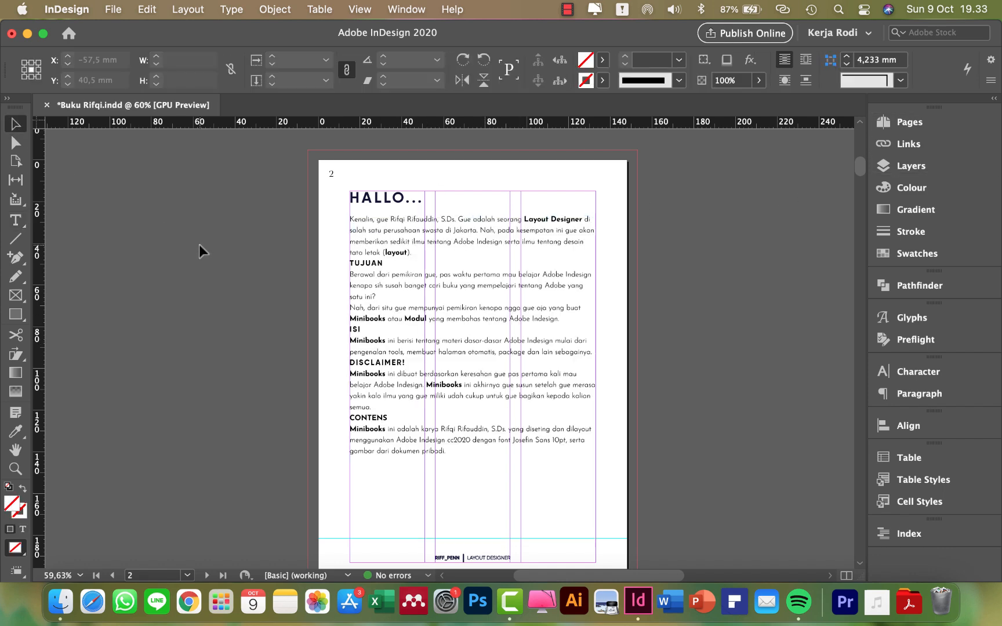
scroll(199, 245, "down", 2)
left_click_drag(456, 409, 453, 407)
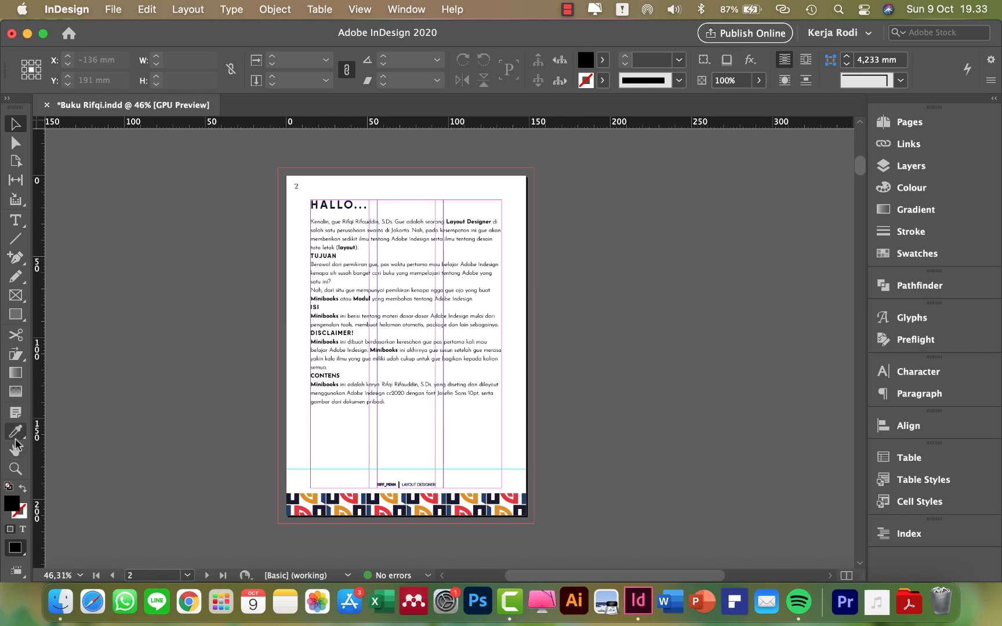
left_click(948, 121)
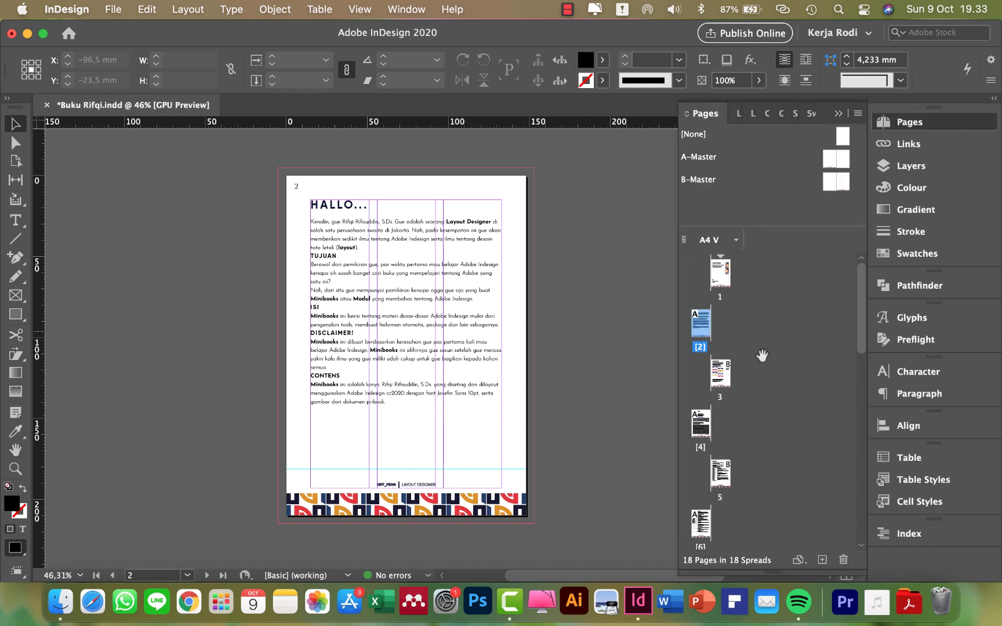
left_click(820, 561)
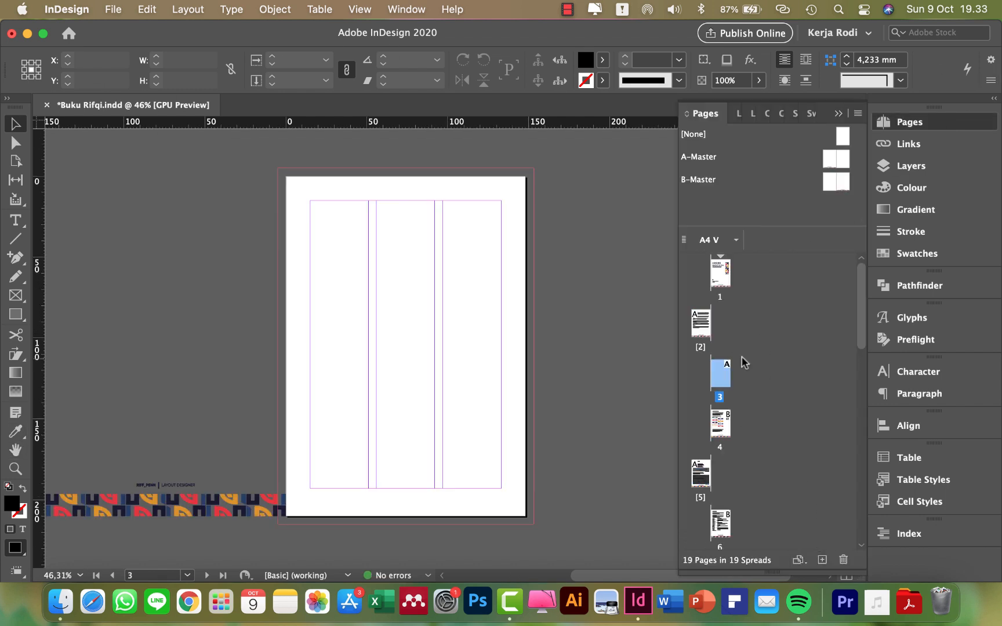
key("super+z")
Turn off Allow Selected Spread to Shuffle for page 2 and add a new page beside it in the same spread.
right_click(701, 328)
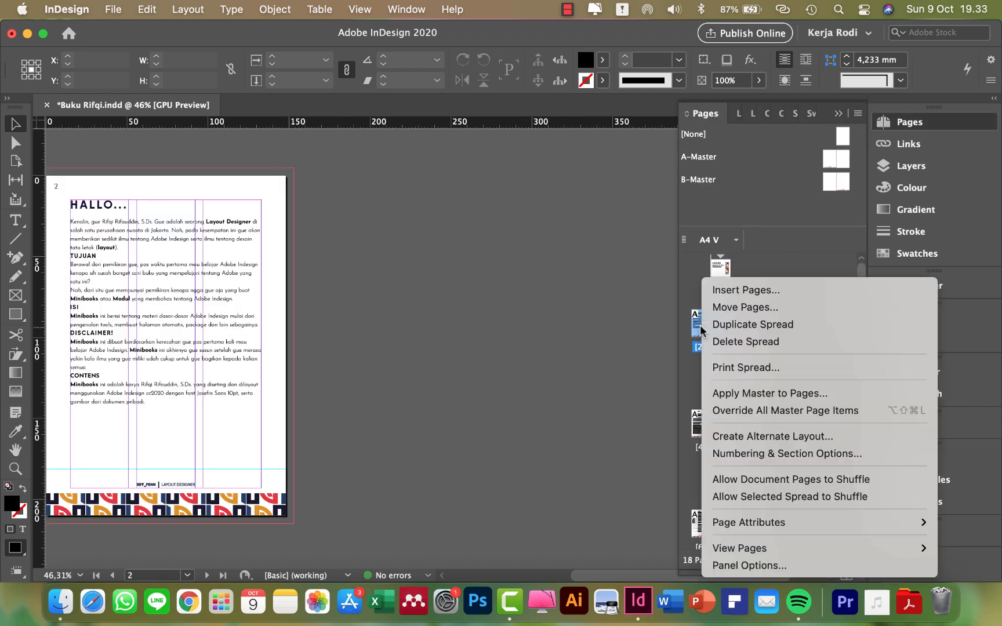
left_click(755, 497)
left_click(822, 559)
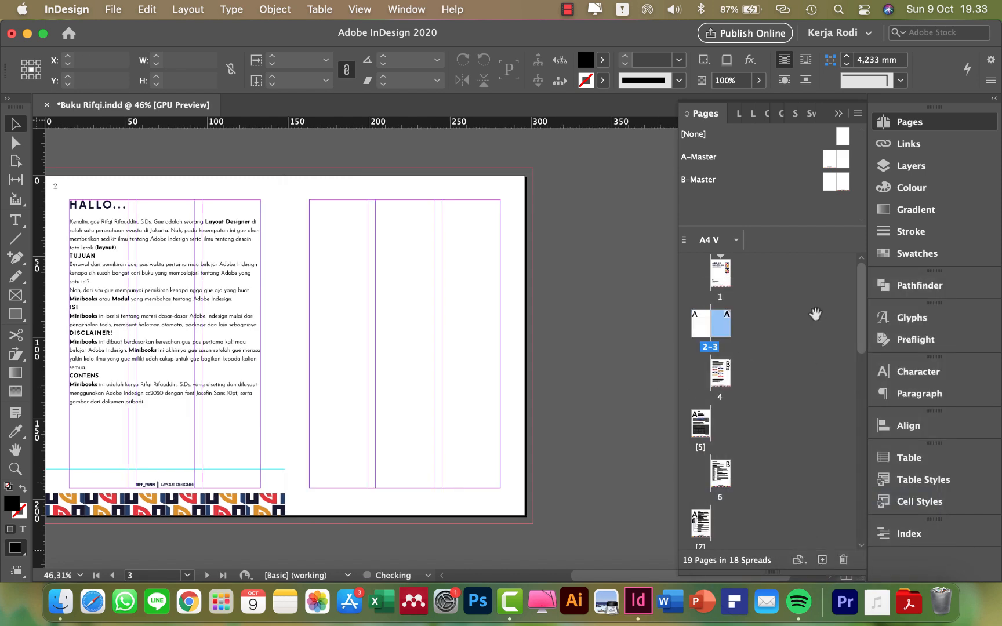
left_click(962, 128)
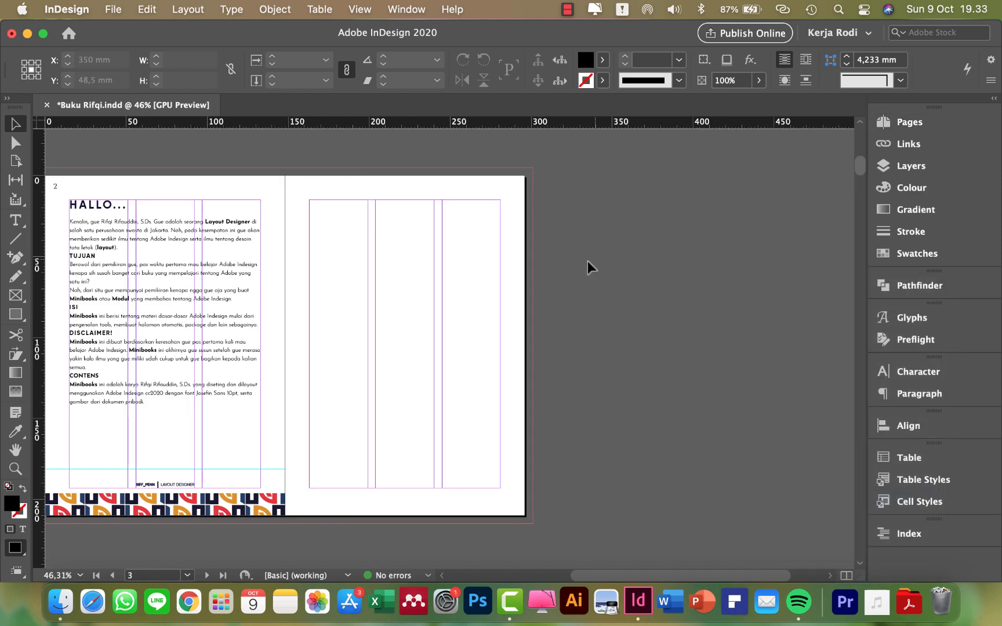
Apply the right-hand B-Master page to the new page 3 and preview the spread without guides.
left_click(934, 121)
left_click_drag(839, 185, 725, 323)
key("w")
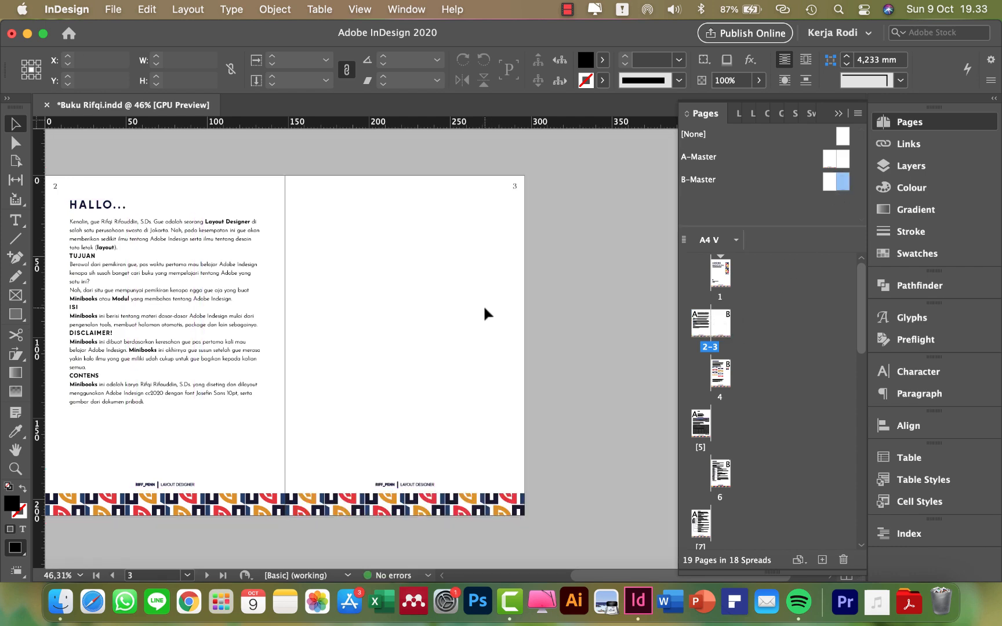
left_click_drag(107, 180, 406, 436)
left_click(534, 378)
Duplicate page 2's HALLO... heading and body text frames onto page 3, aligned to its margins, with guides shown.
scroll(342, 337, "up", 4)
key("w")
left_click_drag(522, 333, 419, 342)
scroll(378, 321, "down", 3)
left_click_drag(287, 286, 304, 285)
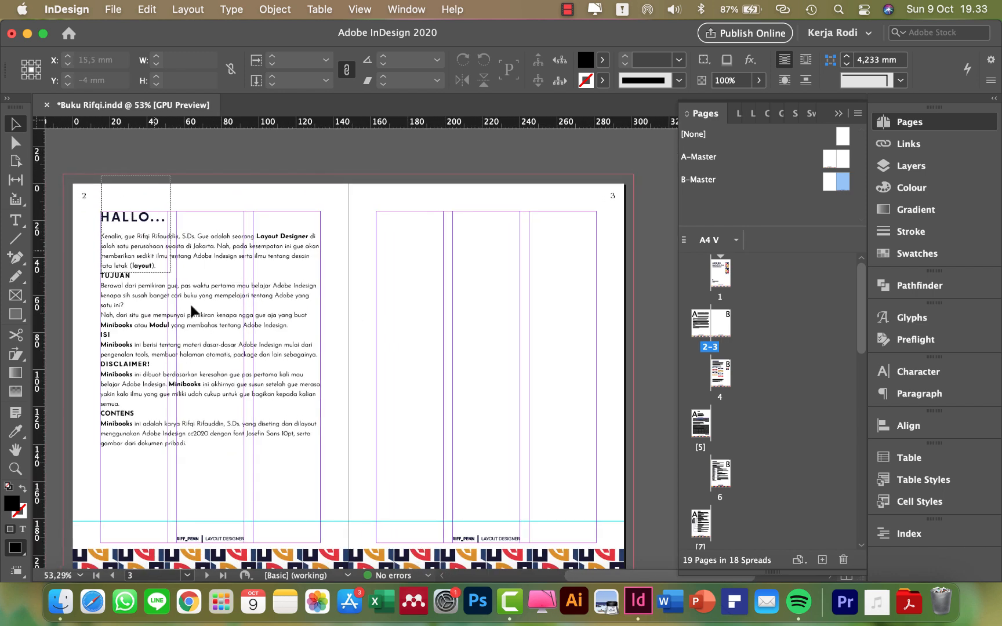
left_click(103, 264)
left_click_drag(122, 267, 399, 284)
left_click(436, 207)
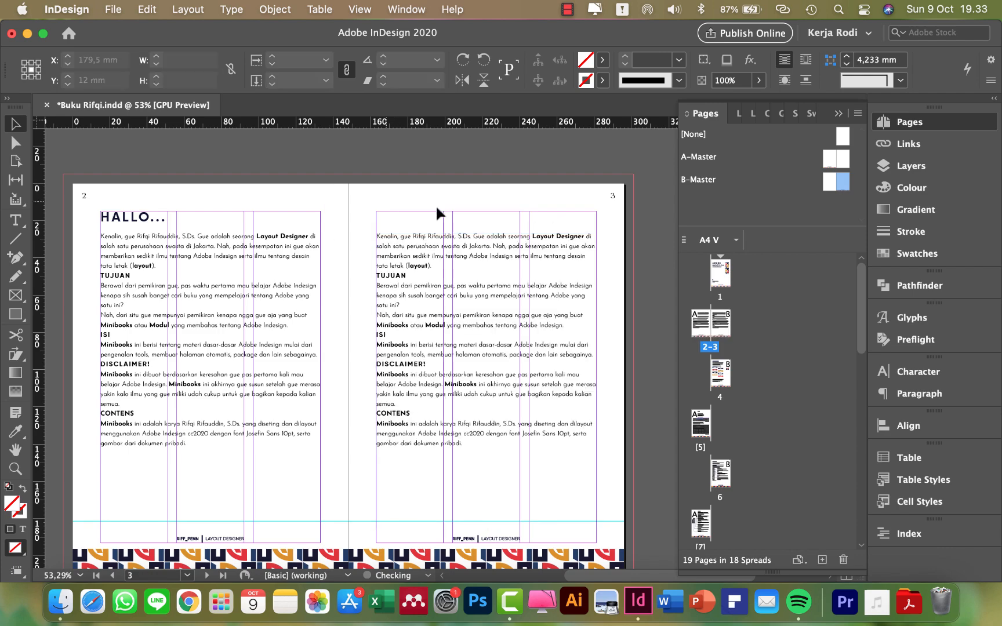
left_click_drag(500, 255, 485, 253)
scroll(430, 203, "up", 5)
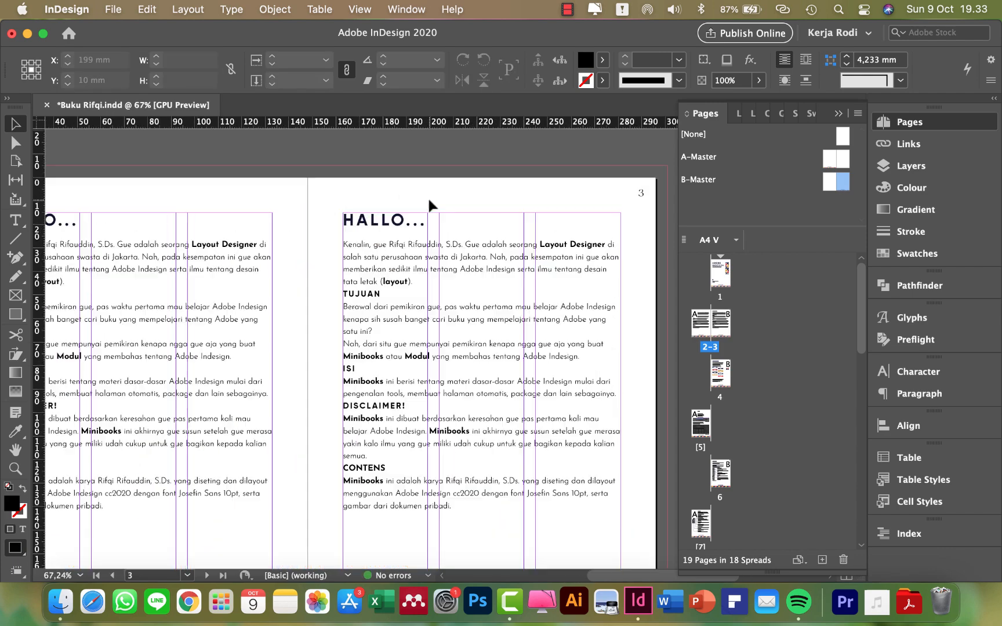
Narrow page 3's body text frame to 77 mm wide and preview the page without guides.
left_click_drag(562, 395, 504, 343)
left_click(565, 360)
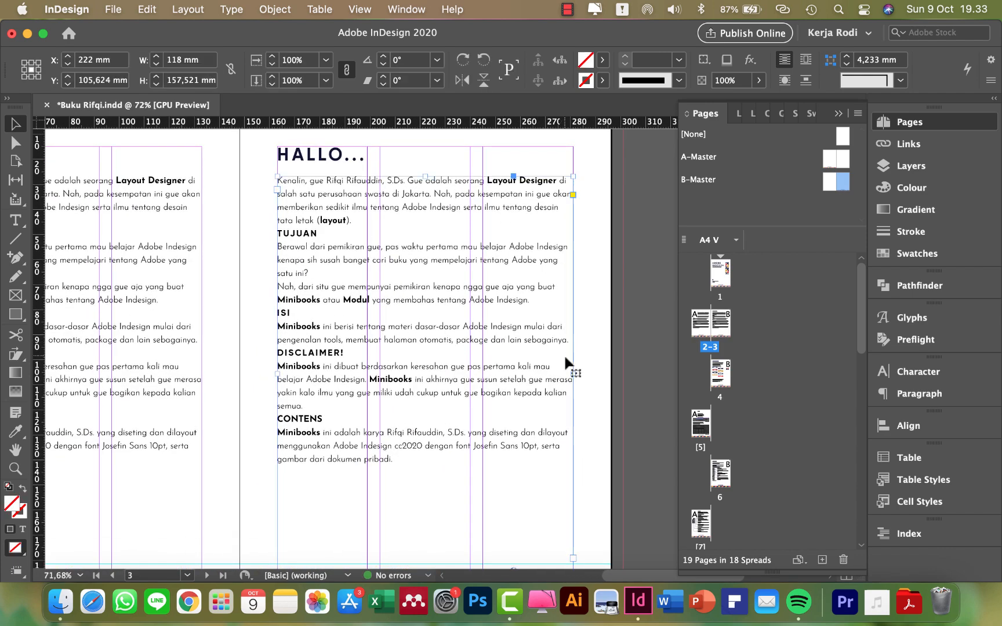
left_click_drag(572, 376, 570, 331)
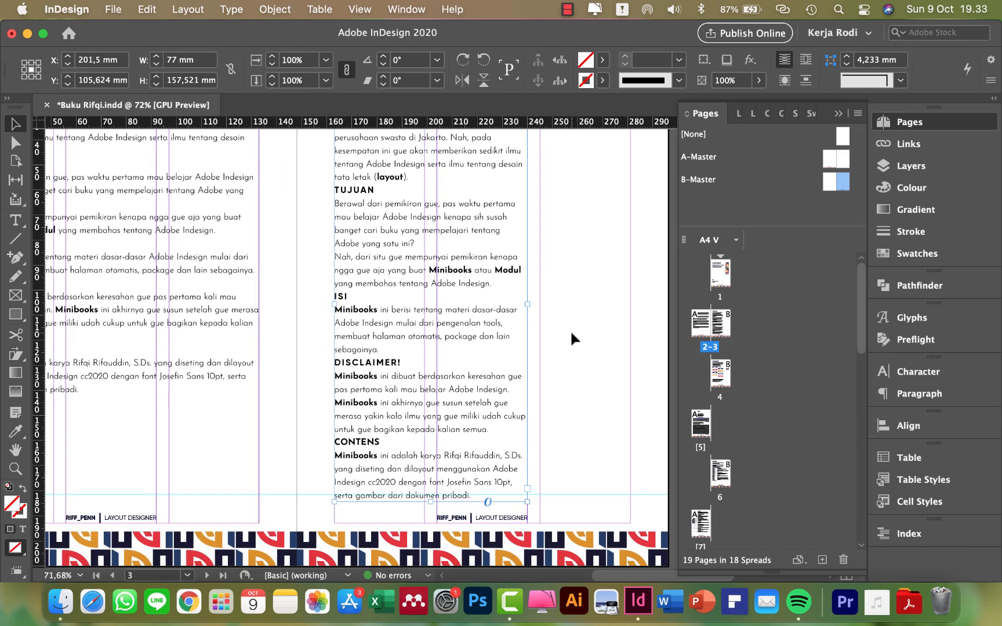
scroll(571, 331, "down", 2)
left_click(570, 329)
key("w")
scroll(432, 280, "up", 3)
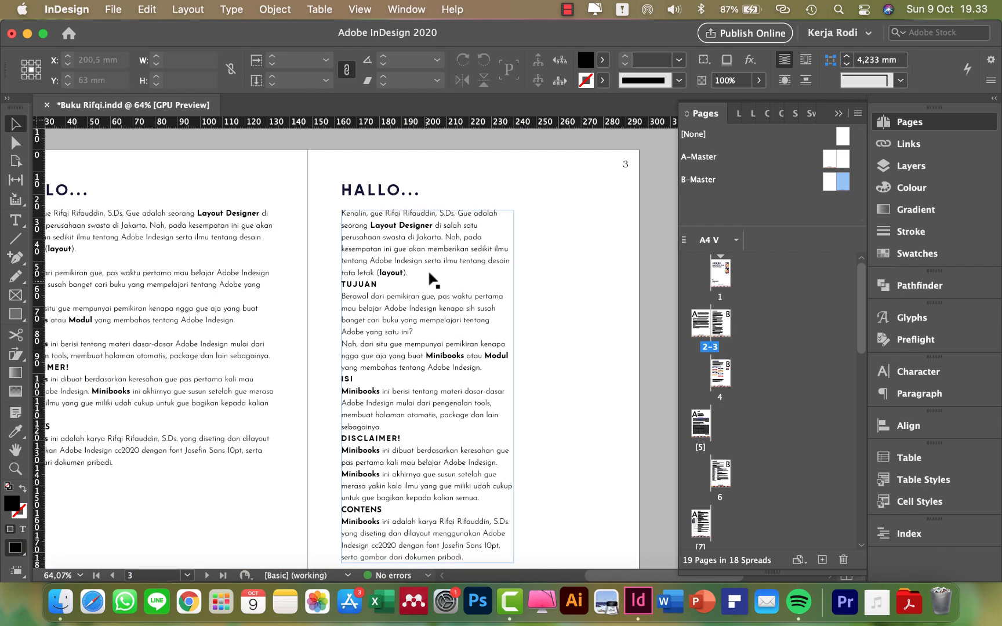
Resize page 3's body text frame so its right edge meets the third column's left guide, then preview the page.
key("w")
scroll(570, 376, "down", 1)
left_click(442, 283)
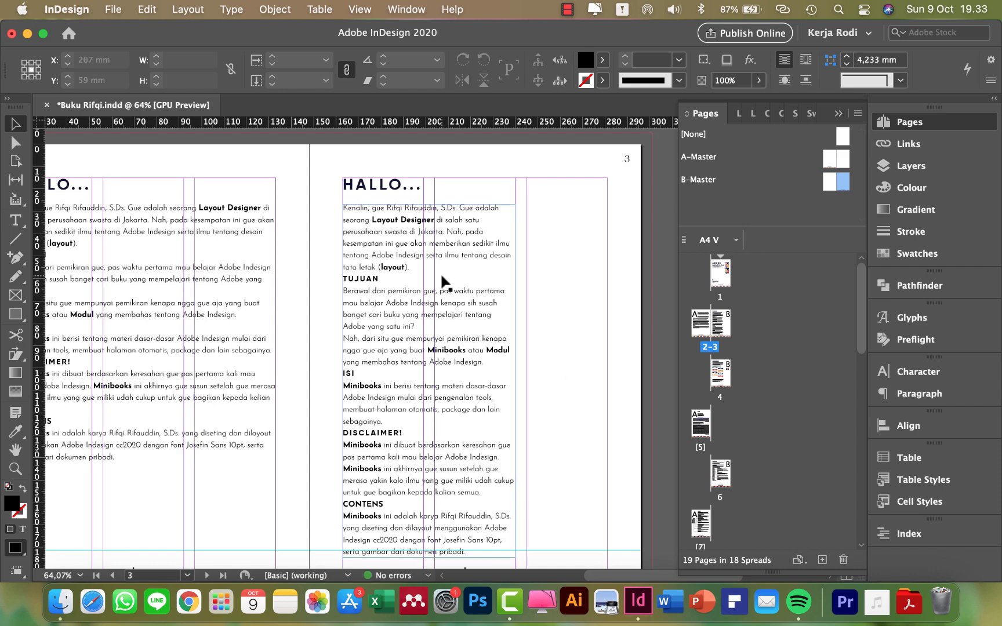
left_click_drag(514, 382, 527, 382)
left_click(570, 352)
key("w")
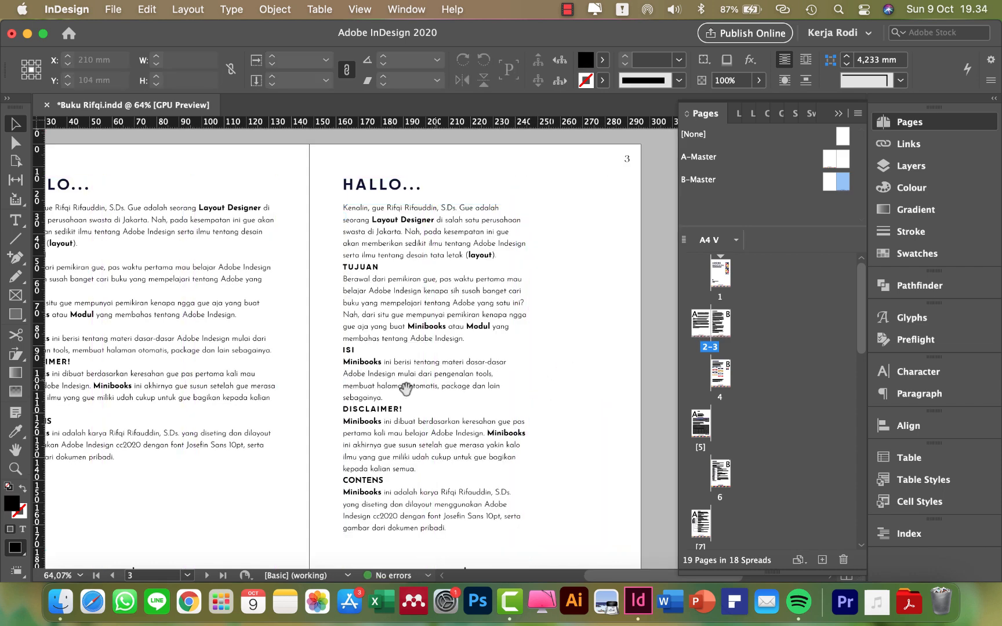
Examine the text layout of pages 2 and 3 against the column guides, with the guides shown and hidden.
scroll(406, 386, "down", 3)
scroll(406, 386, "left", 3)
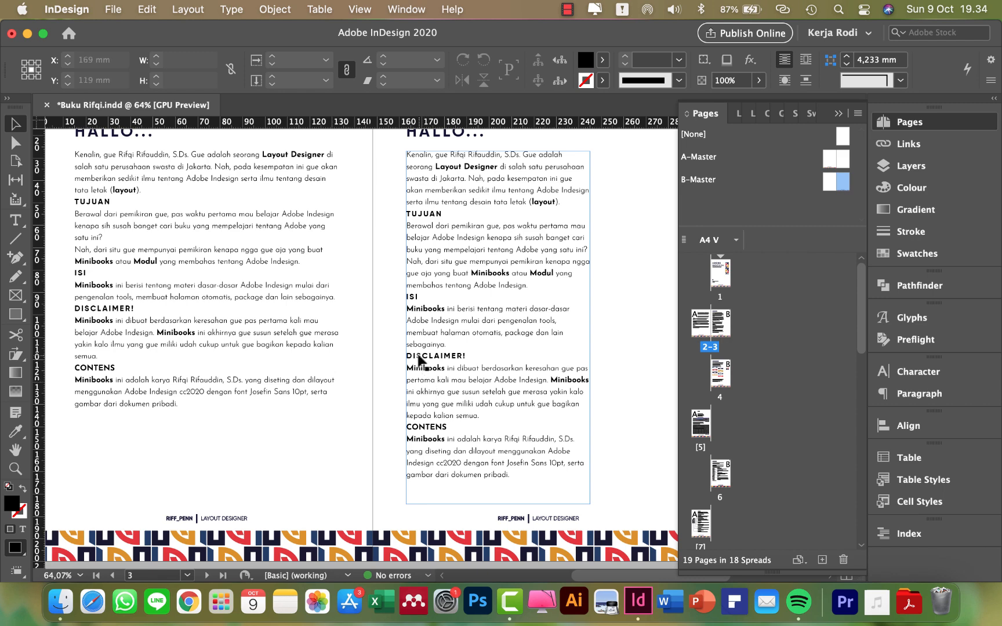
scroll(432, 387, "down", 2)
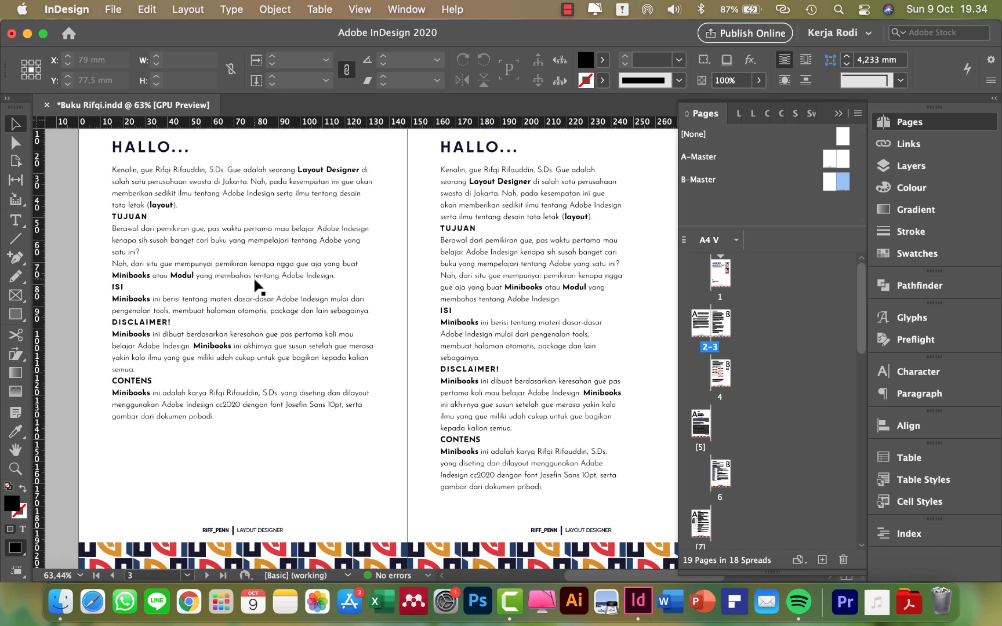
scroll(403, 297, "up", 2)
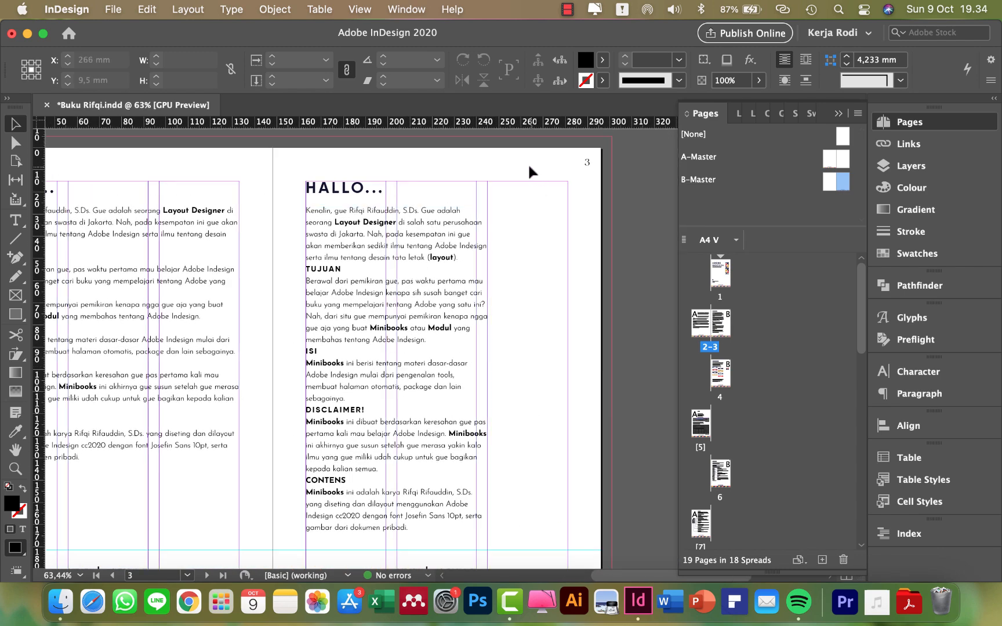
left_click_drag(510, 158, 421, 482)
left_click(557, 275)
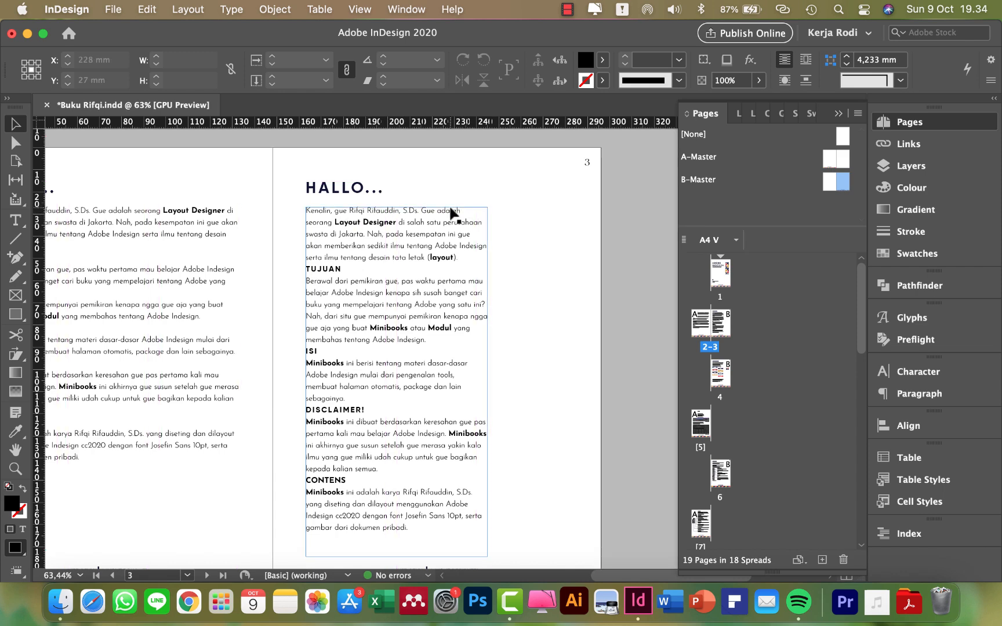
scroll(473, 348, "up", 2)
scroll(473, 348, "left", 1)
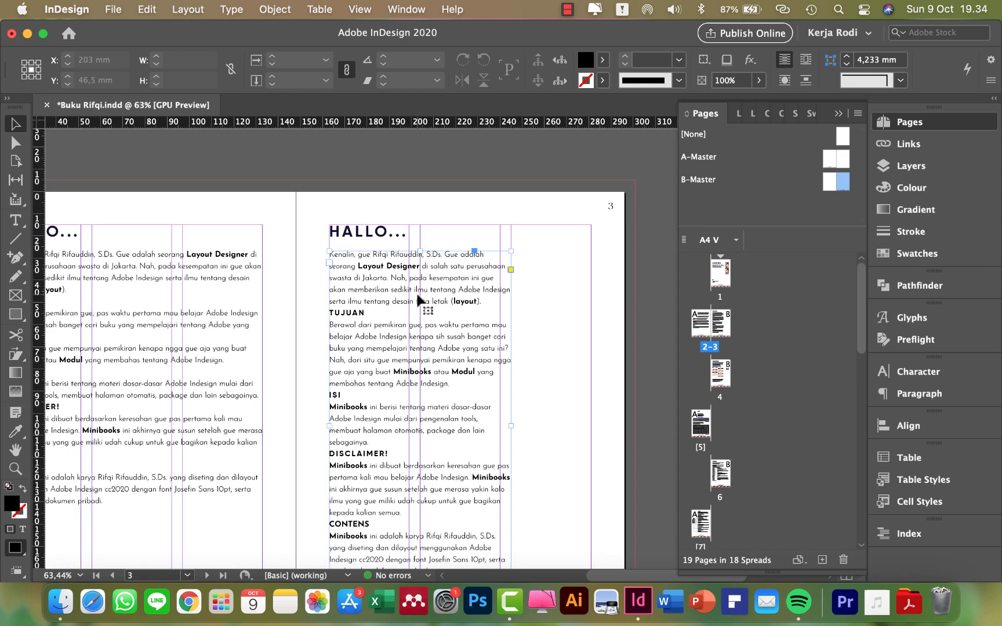
Justify all of page 3's body text with last lines aligned left, and preview the page without guides.
double_click(418, 293)
triple_click(417, 293)
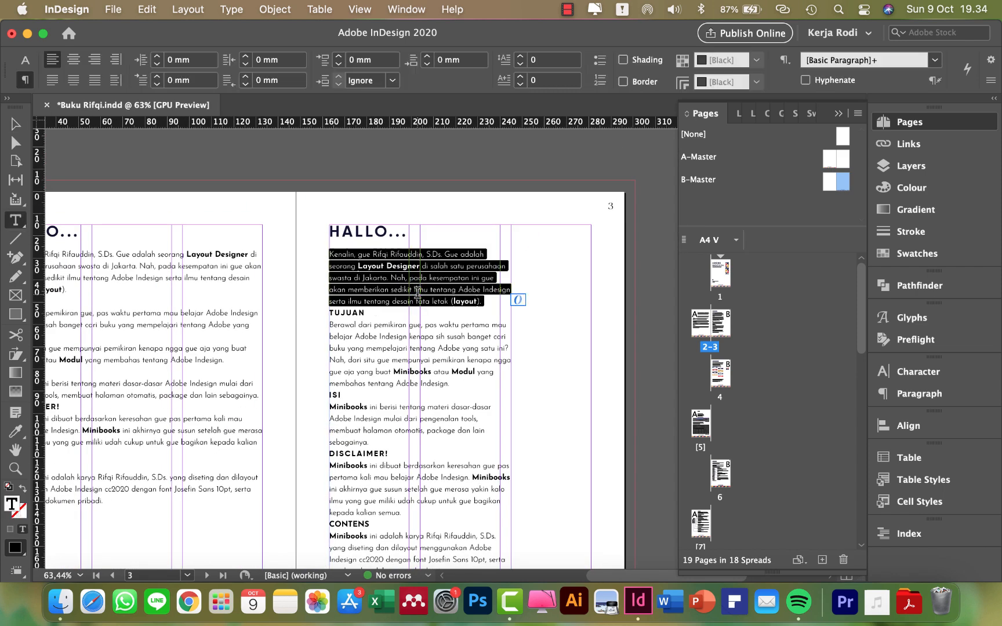
left_click(94, 80)
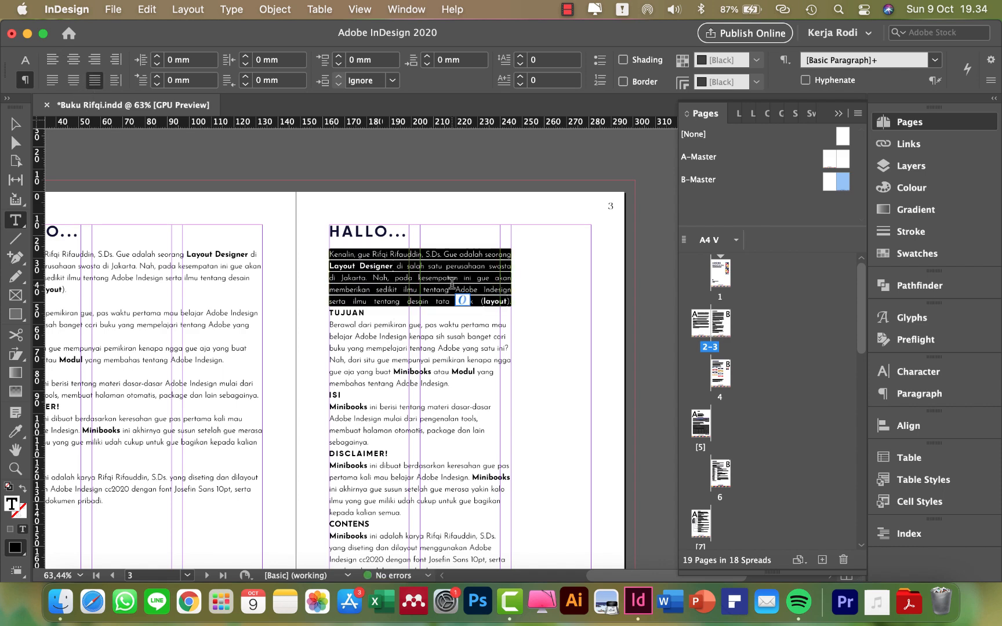
triple_click(396, 268)
key("super+a")
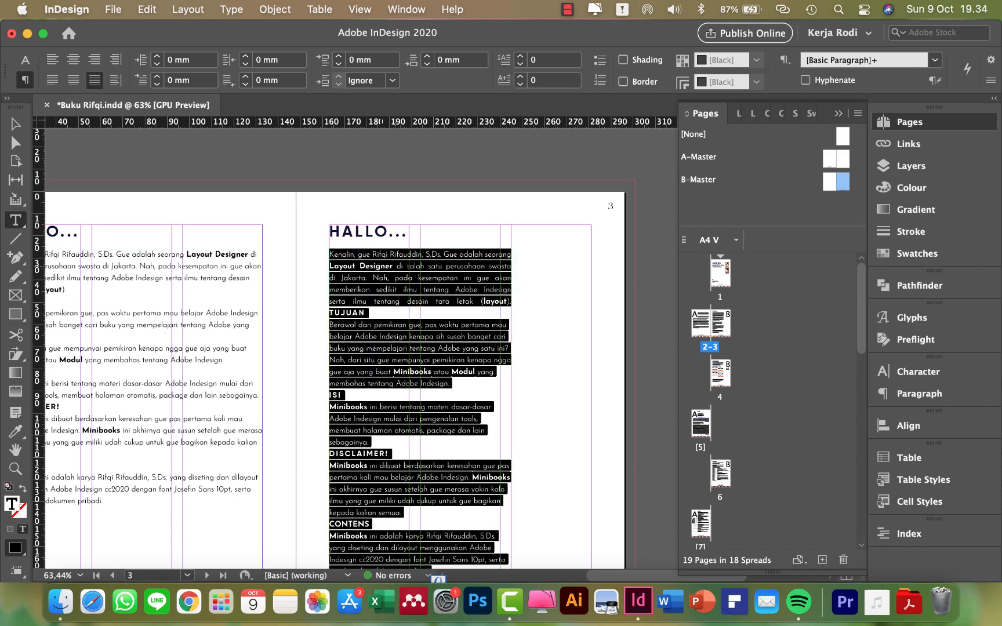
left_click(115, 80)
left_click(52, 80)
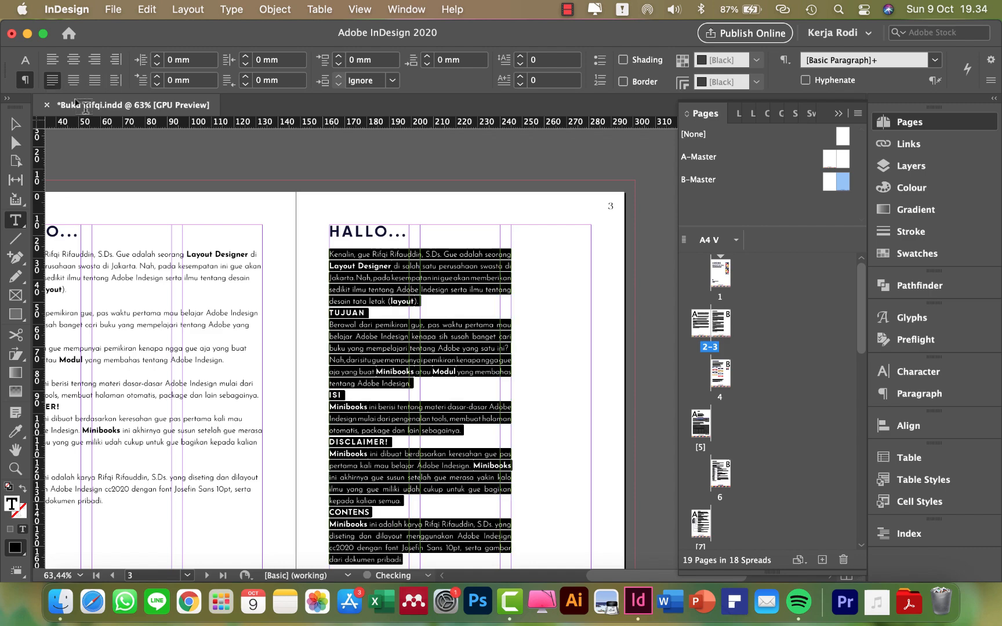
key("Escape")
key("w")
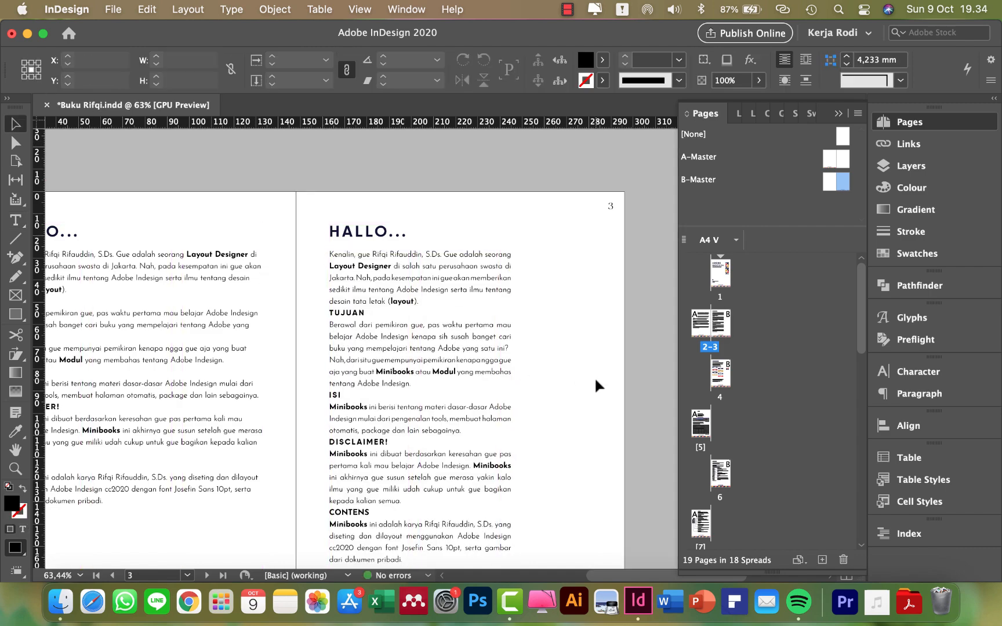
Examine the word spacing of page 3's justified paragraphs up close, from the opening paragraph down to the CONTENS section.
scroll(542, 394, "down", 5)
scroll(520, 377, "left", 3)
scroll(520, 380, "up", 5)
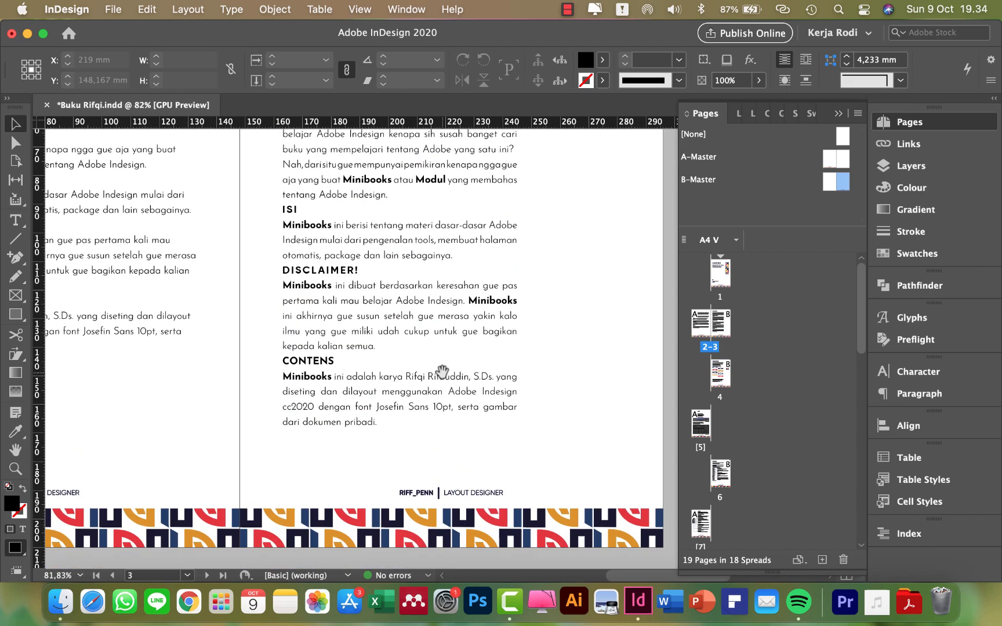
scroll(280, 336, "up", 1)
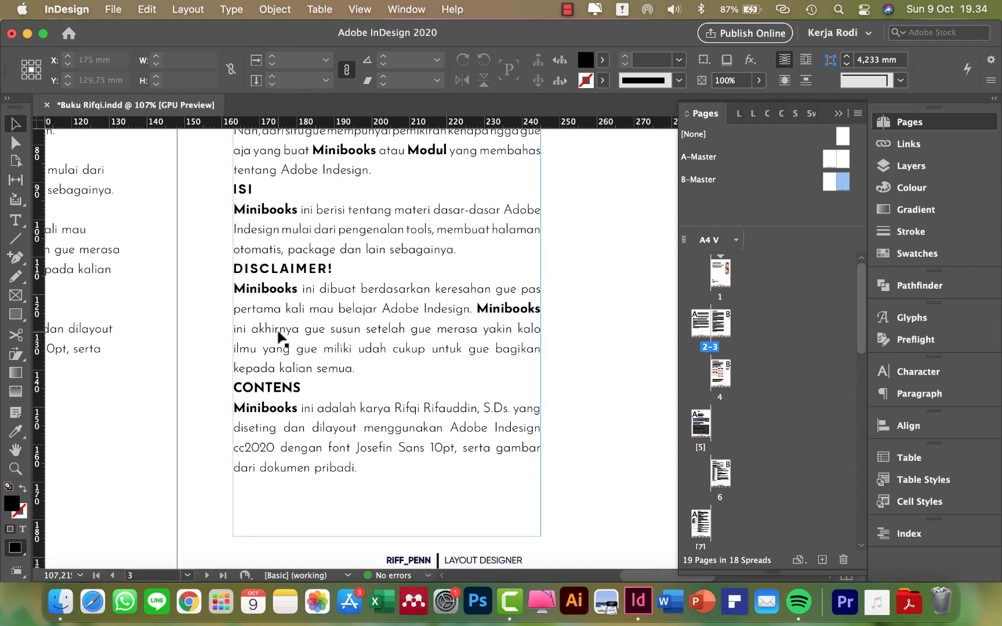
scroll(342, 355, "down", 2)
scroll(339, 355, "down", 1)
scroll(348, 348, "up", 4)
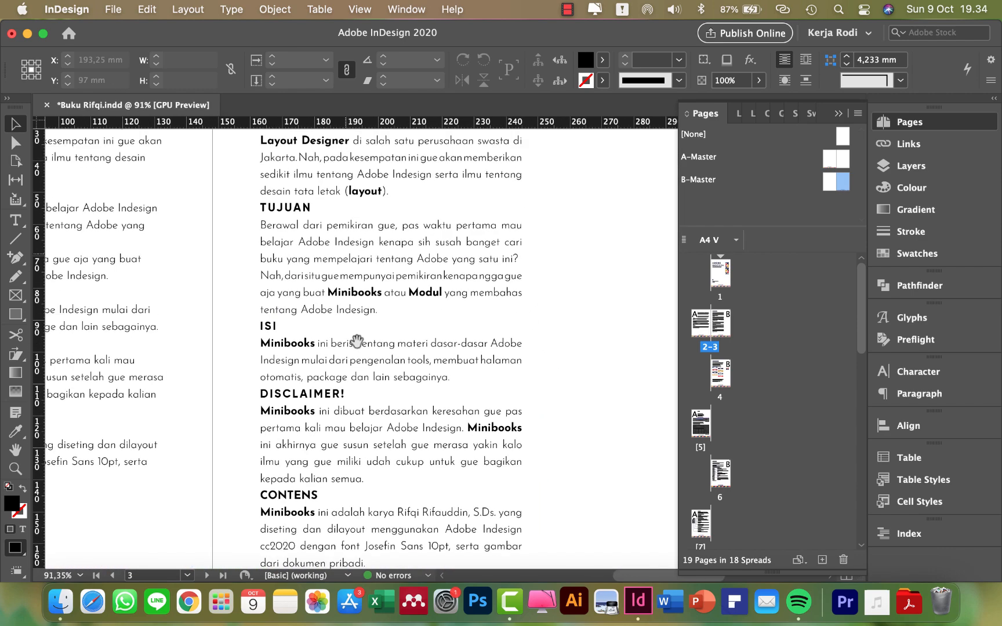
scroll(371, 394, "up", 3)
scroll(417, 319, "up", 5)
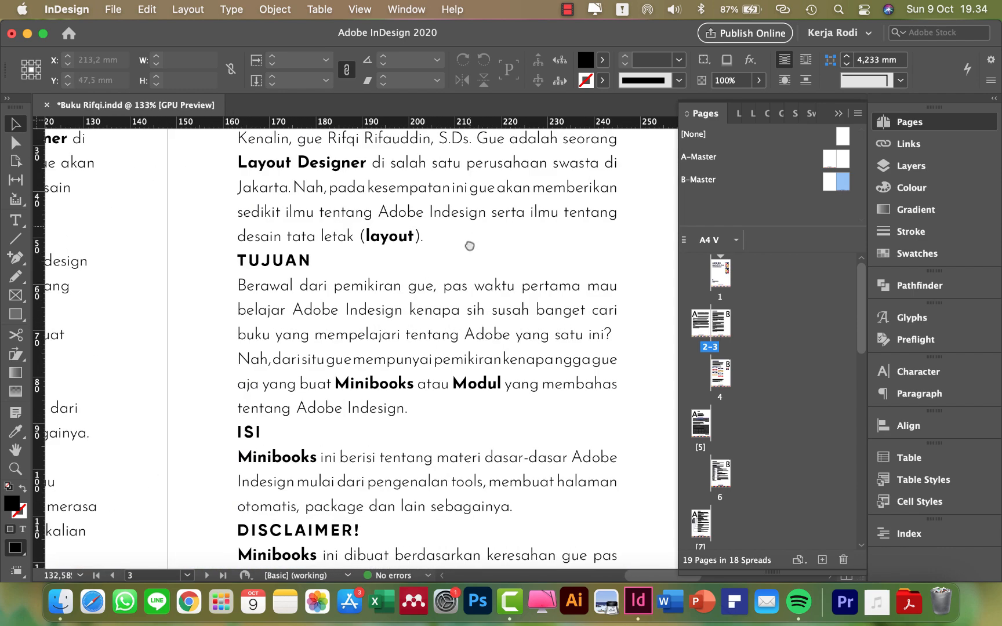
scroll(468, 244, "up", 4)
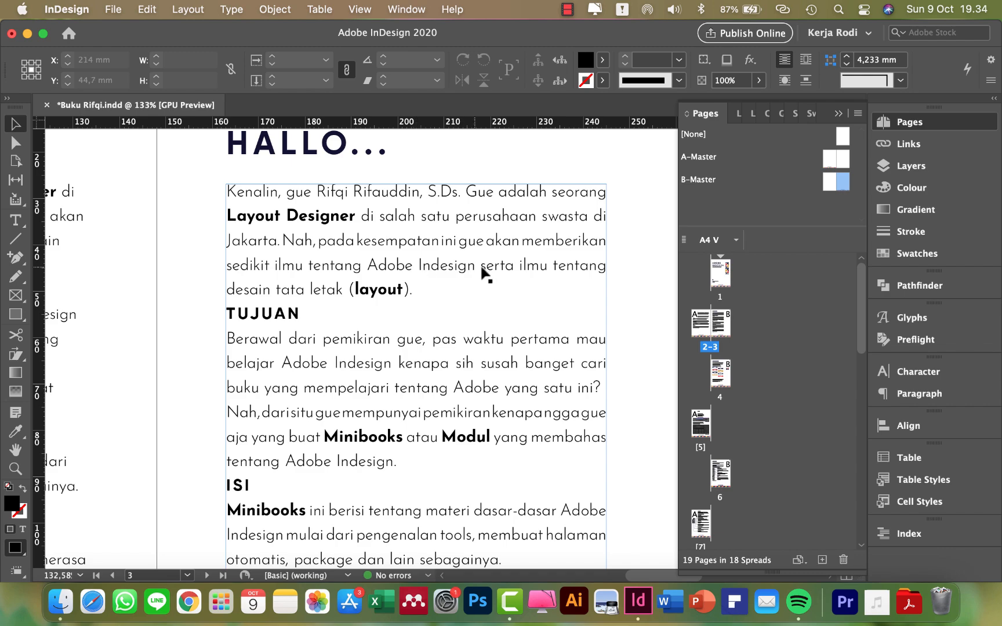
scroll(514, 264, "down", 3)
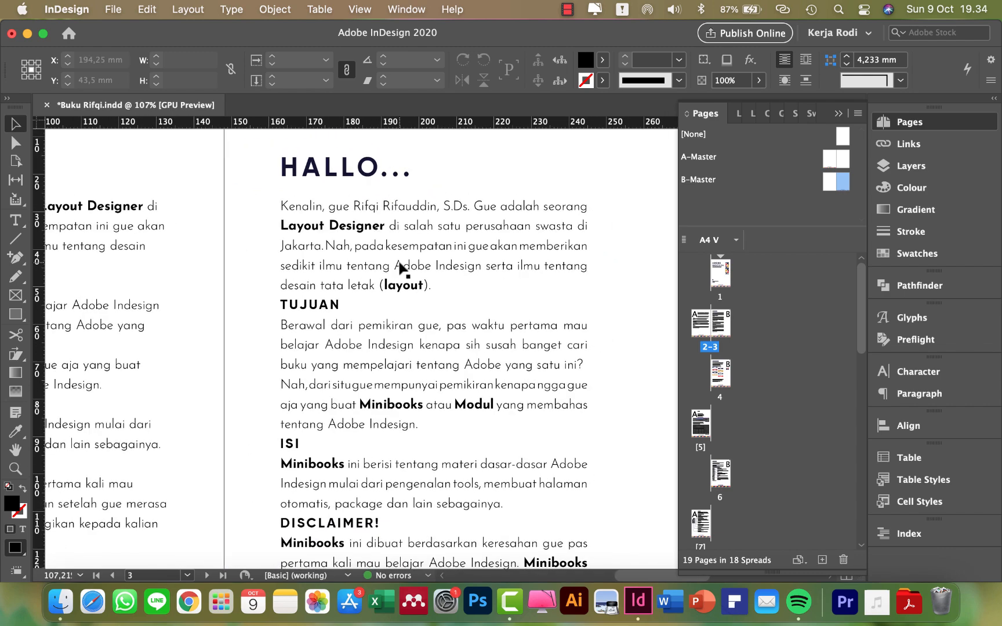
scroll(492, 318, "down", 1)
scroll(492, 318, "down", 3)
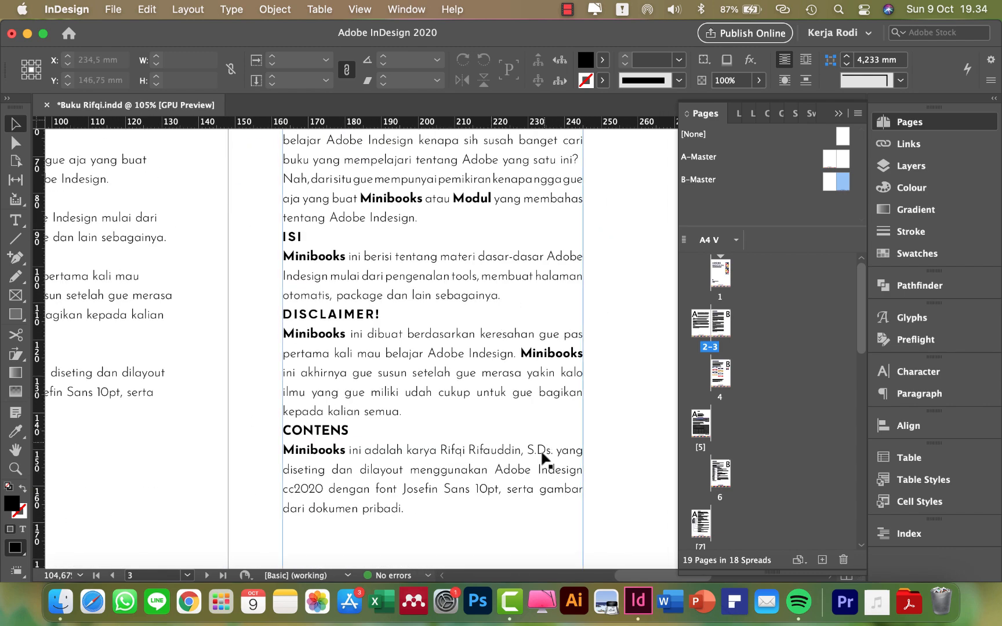
scroll(522, 441, "down", 1)
scroll(522, 440, "right", 1)
scroll(500, 417, "up", 5)
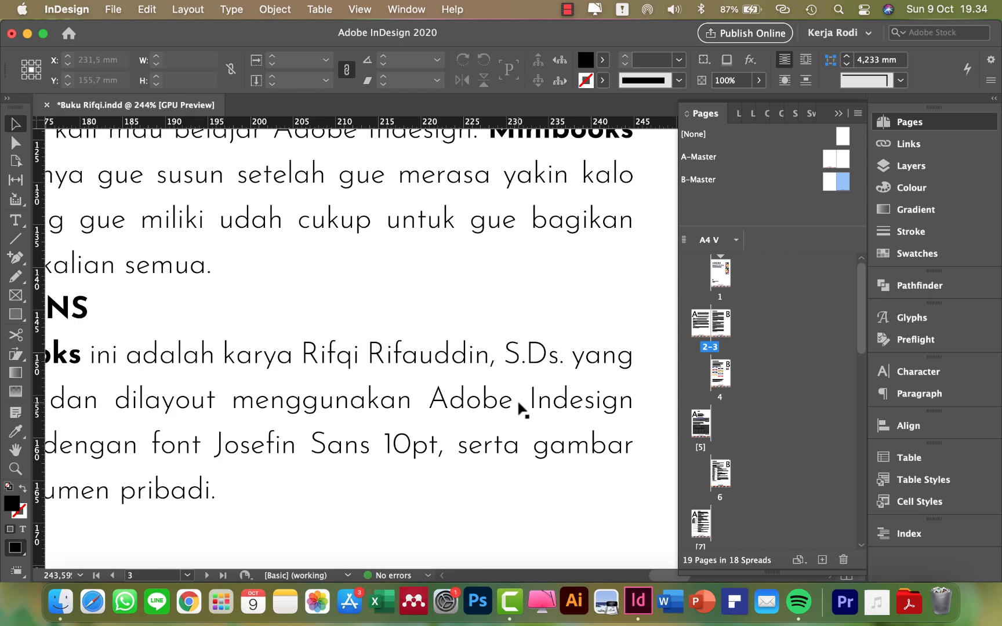
scroll(556, 371, "down", 2)
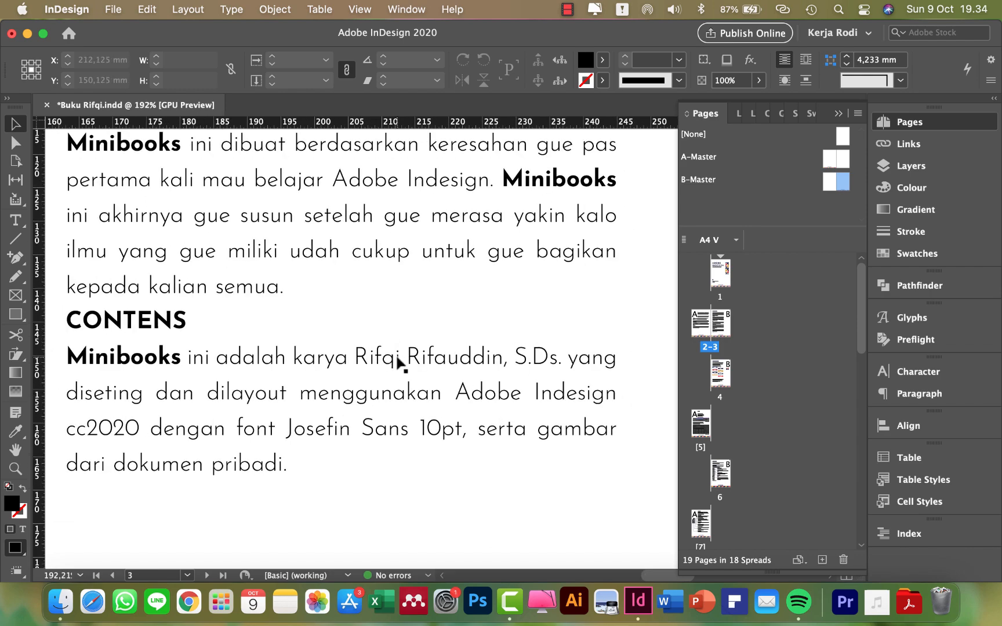
scroll(398, 363, "down", 1)
scroll(398, 363, "down", 4)
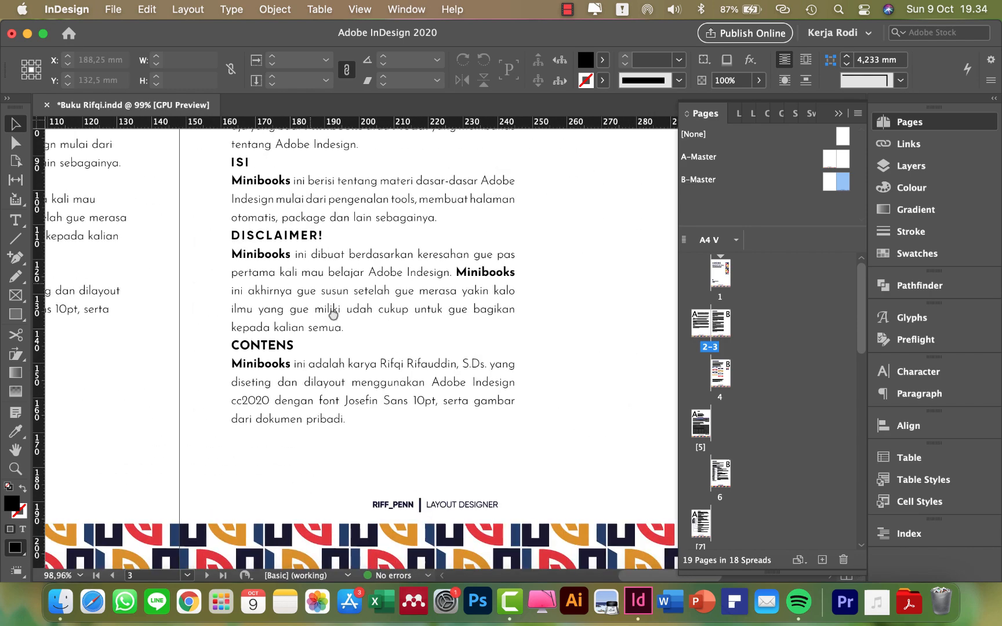
In the Justification settings for all of page 3's body text, try 80% minimum word spacing and settle on 100%.
double_click(421, 398)
triple_click(418, 405)
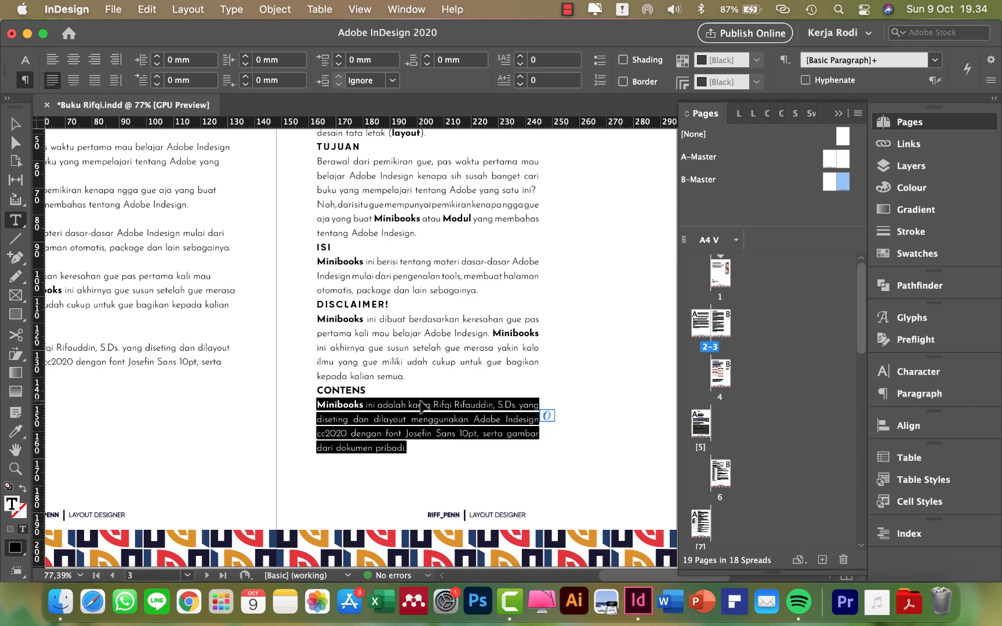
key("super+a")
left_click(938, 123)
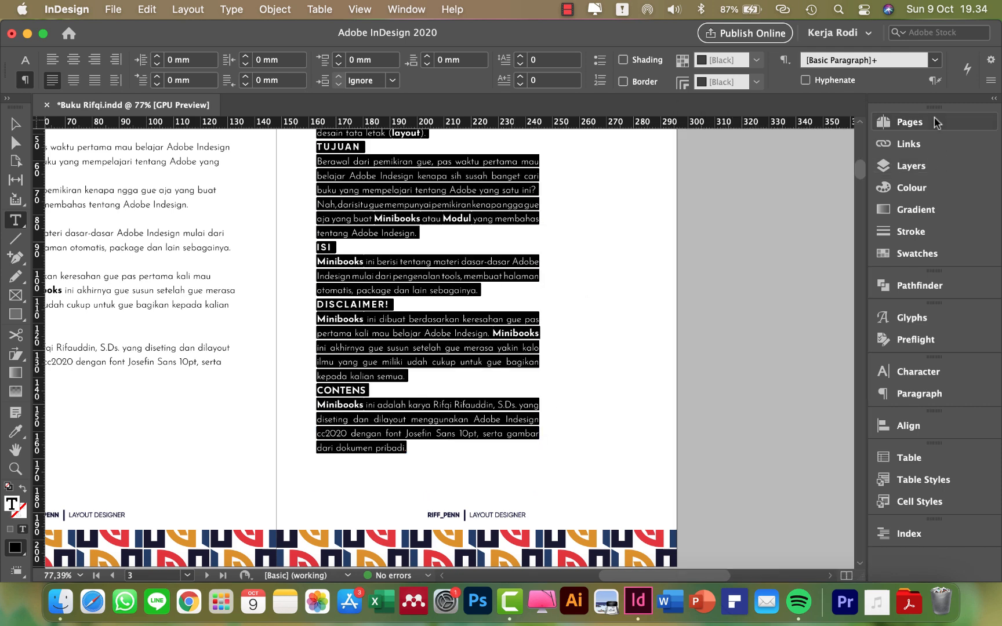
left_click(992, 83)
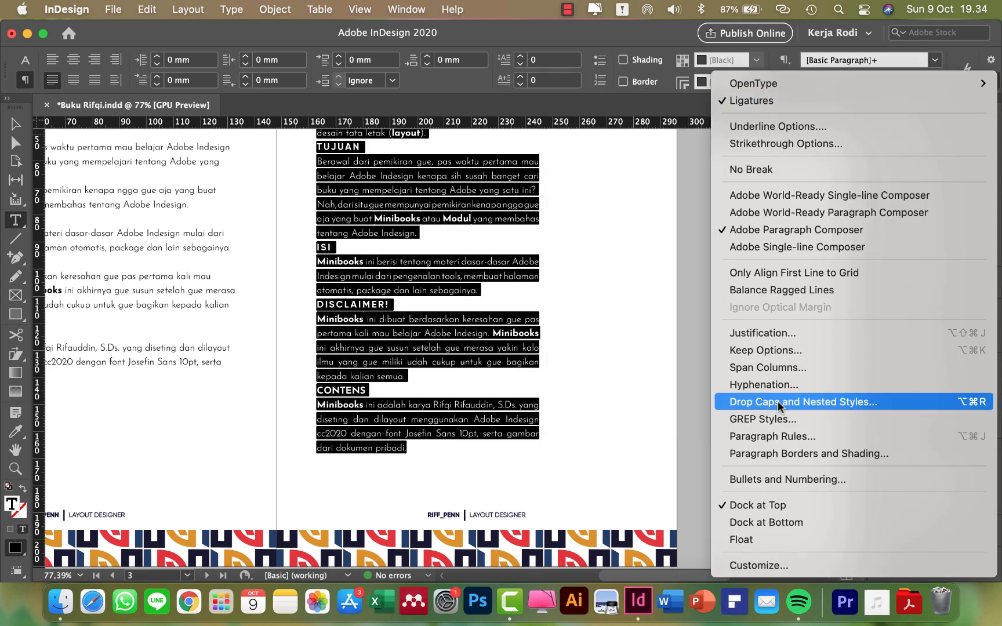
left_click(784, 331)
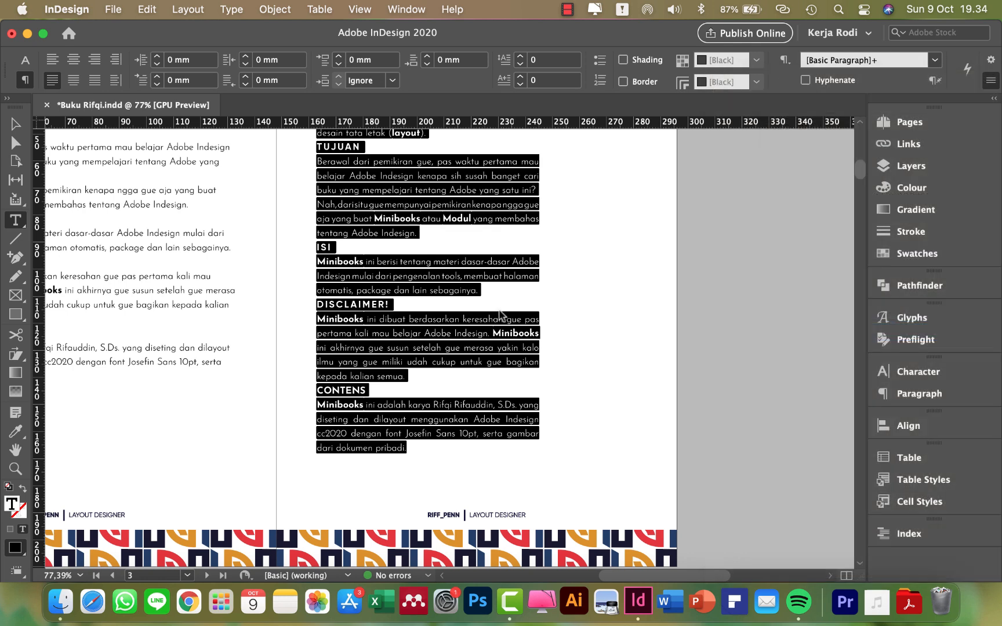
left_click_drag(276, 388, 515, 324)
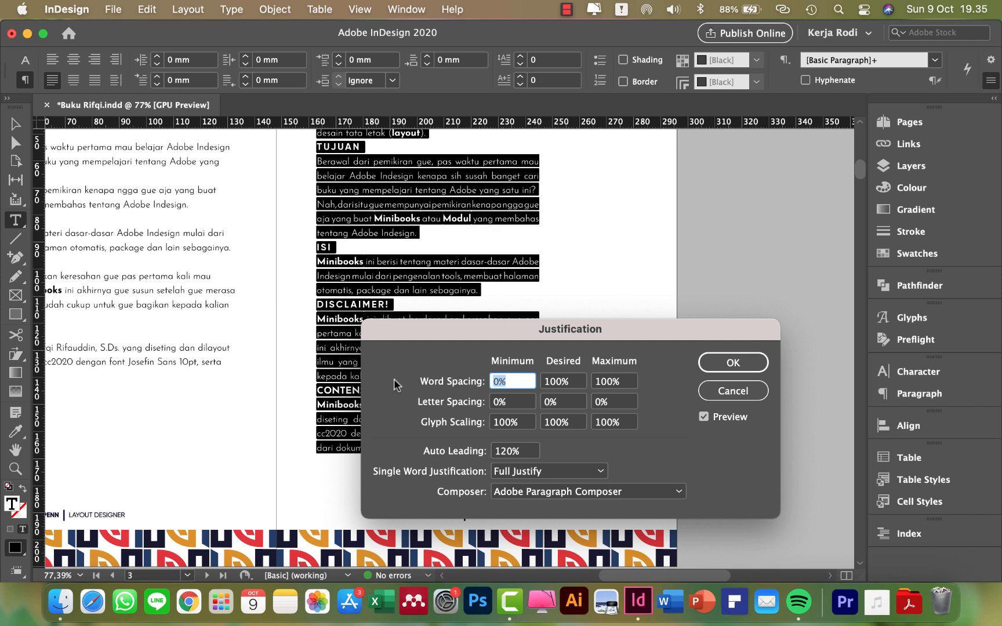
type("80")
key("Tab")
double_click(502, 382)
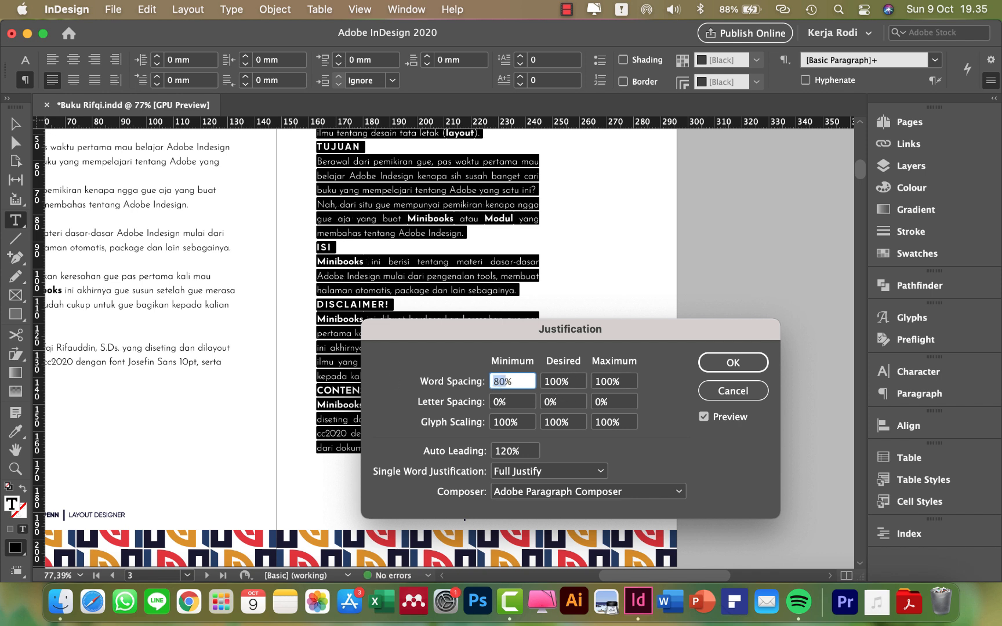
Set the desired word spacing to 150% and the maximum word spacing to 200%.
double_click(549, 382)
type("1")
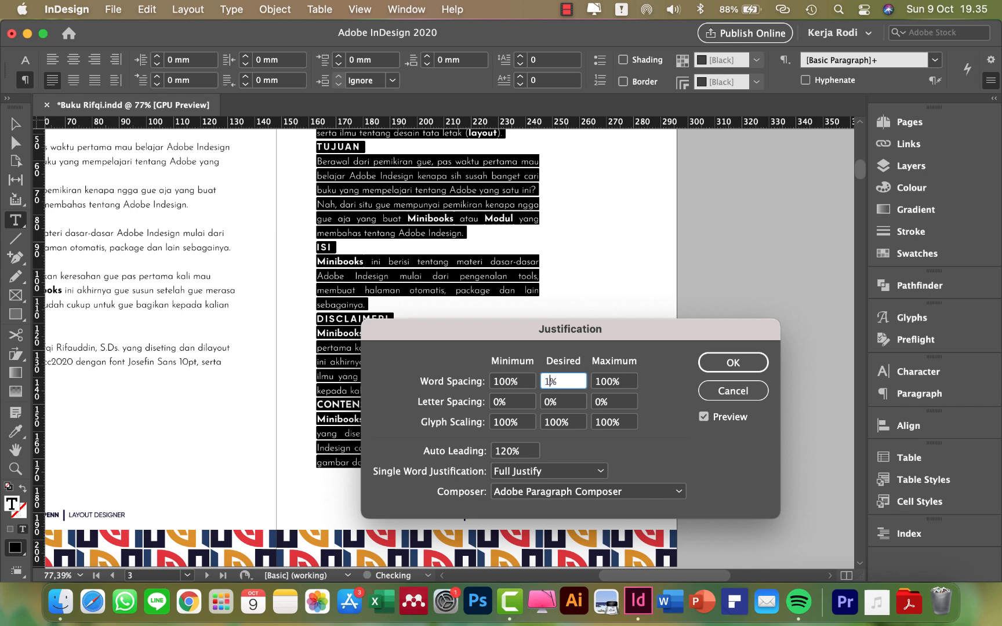
left_click(605, 381)
left_click(686, 454)
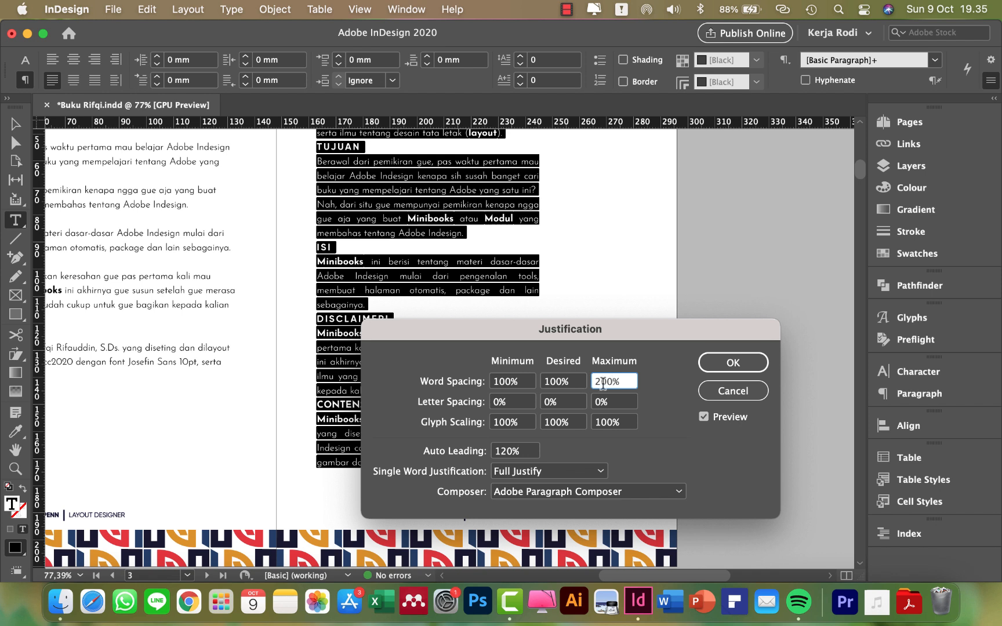
double_click(555, 381)
type("15")
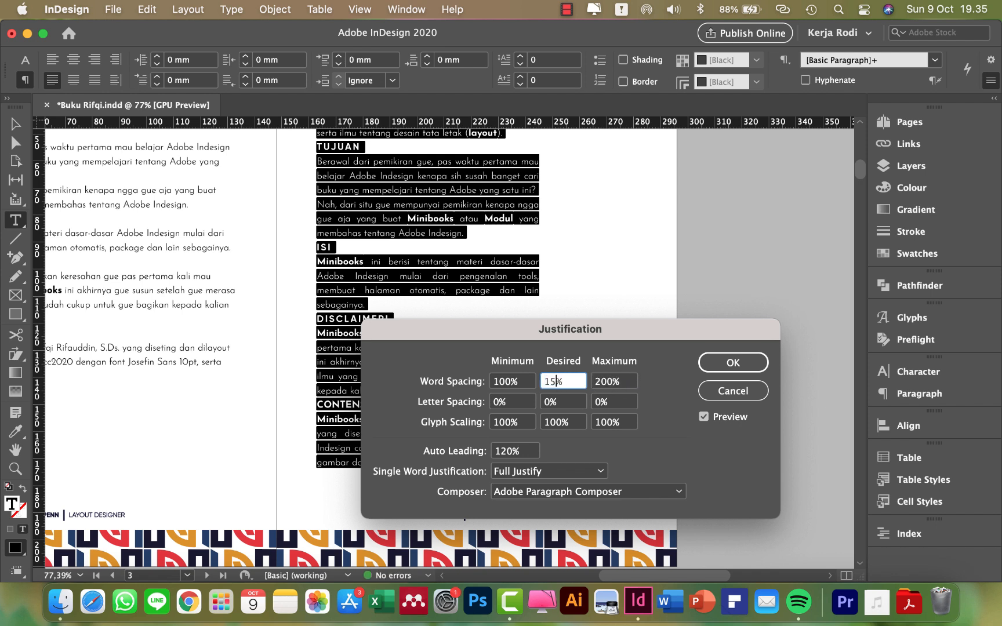
Set the minimum letter spacing to -5%, edit the maximum letter spacing, and apply the justification settings.
left_click(497, 403)
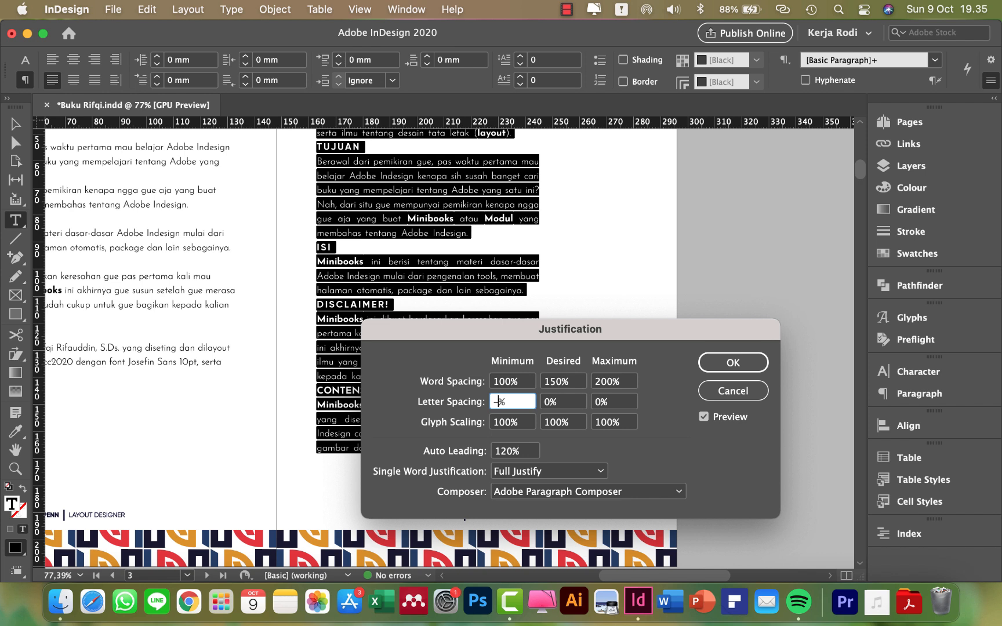
left_click(634, 402)
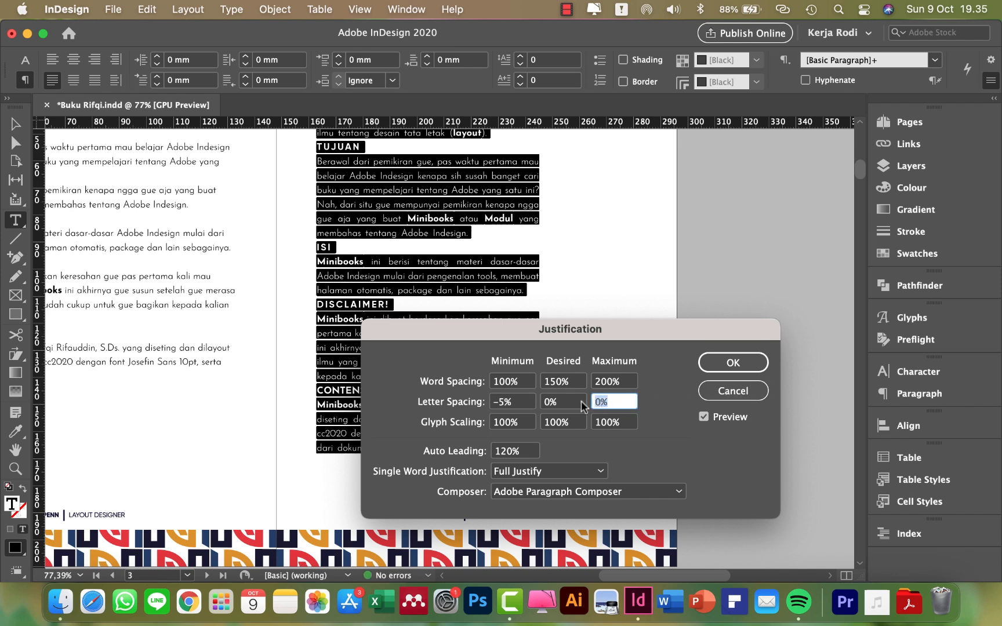
type("15")
key("BackSpace")
type("25")
left_click_drag(487, 331, 528, 231)
left_click(744, 275)
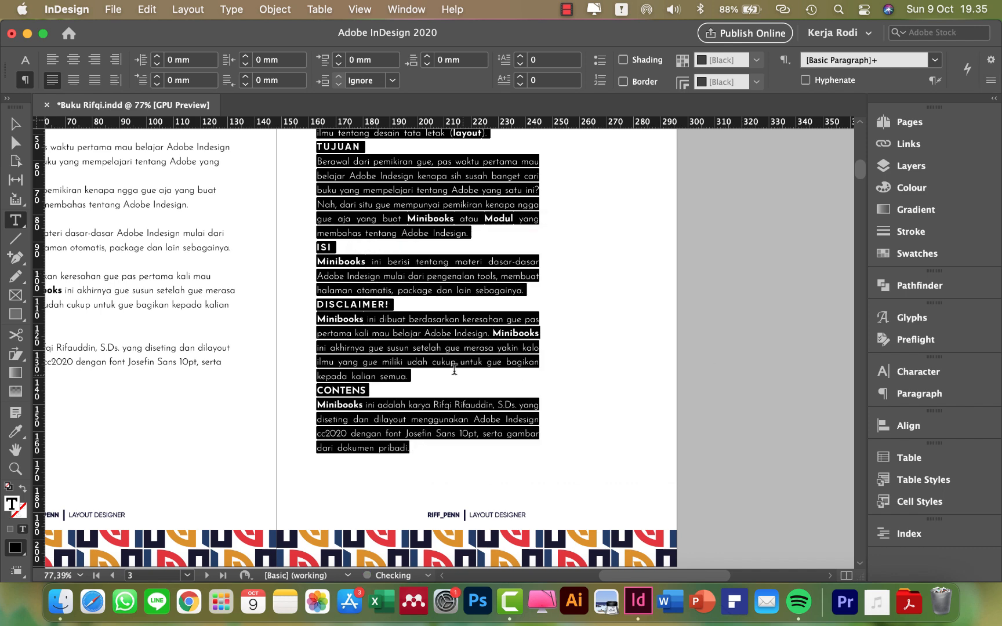
Show the character formatting options, deselect the body text and check the spacing of page 3's justified paragraphs.
scroll(465, 349, "up", 2)
scroll(465, 350, "up", 1)
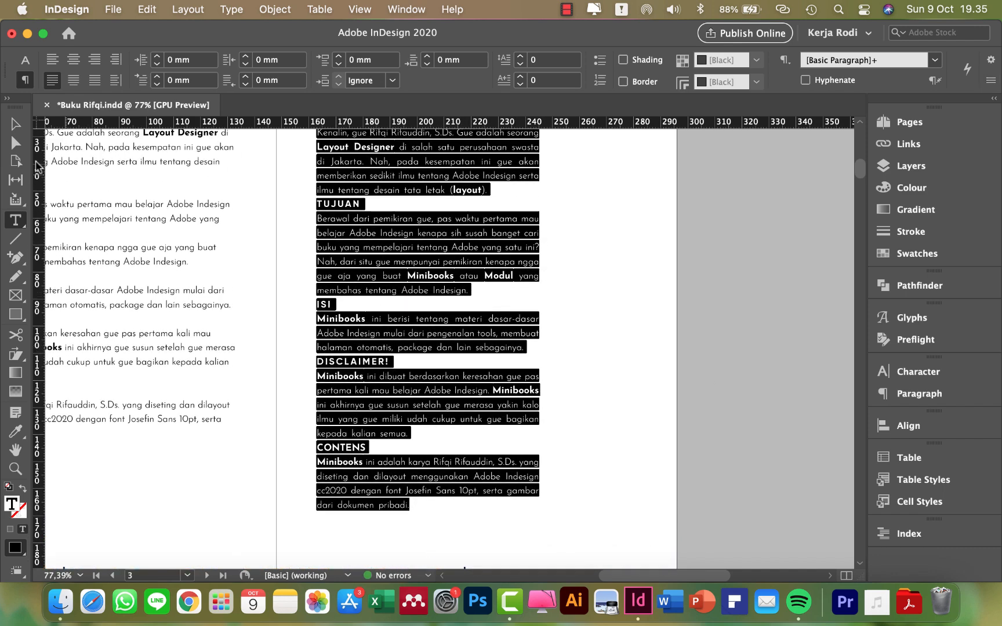
left_click(25, 60)
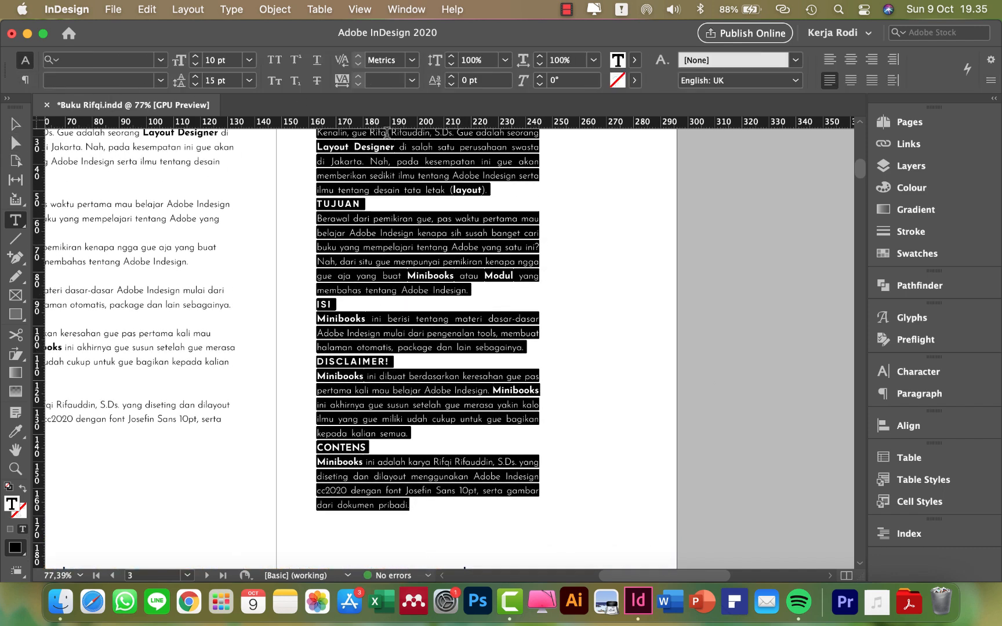
left_click(439, 316)
scroll(430, 258, "up", 1)
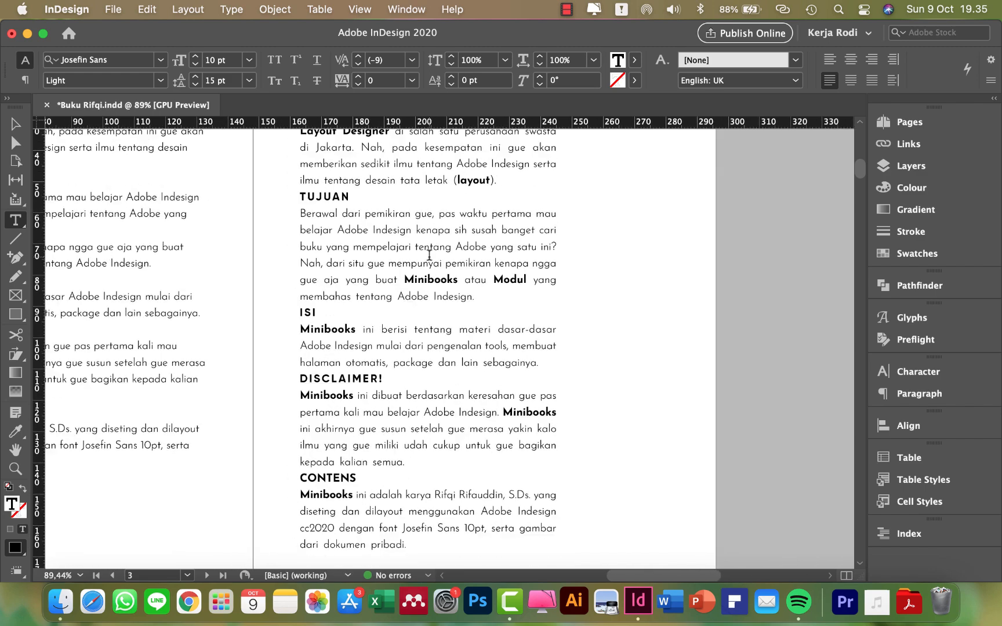
Examine the word spacing of page 3's justified paragraphs, particularly around the bold phrase Layout Designer.
scroll(430, 257, "up", 3)
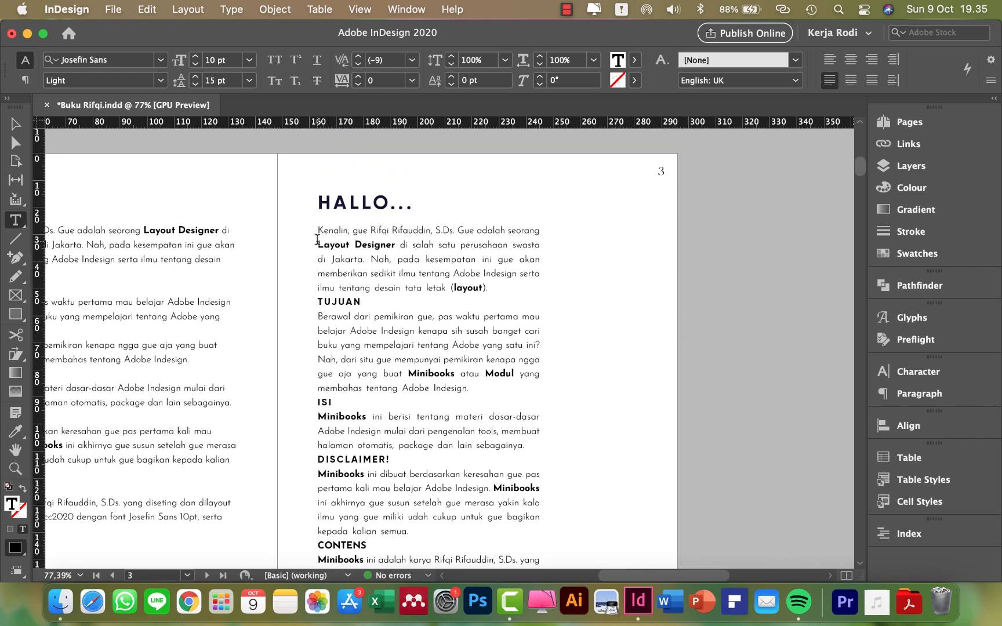
scroll(317, 240, "up", 3)
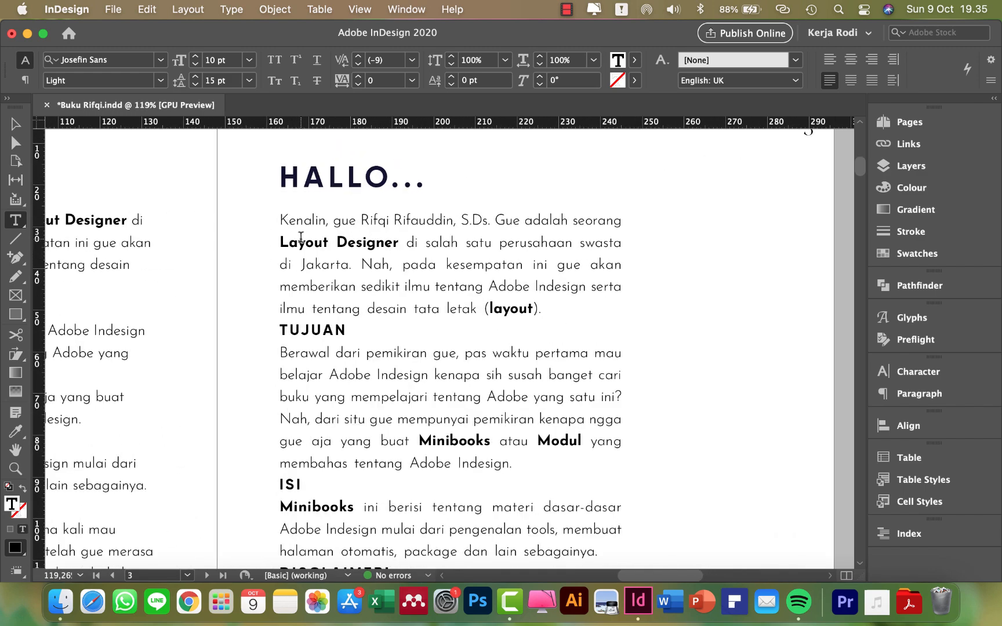
scroll(464, 261, "down", 1)
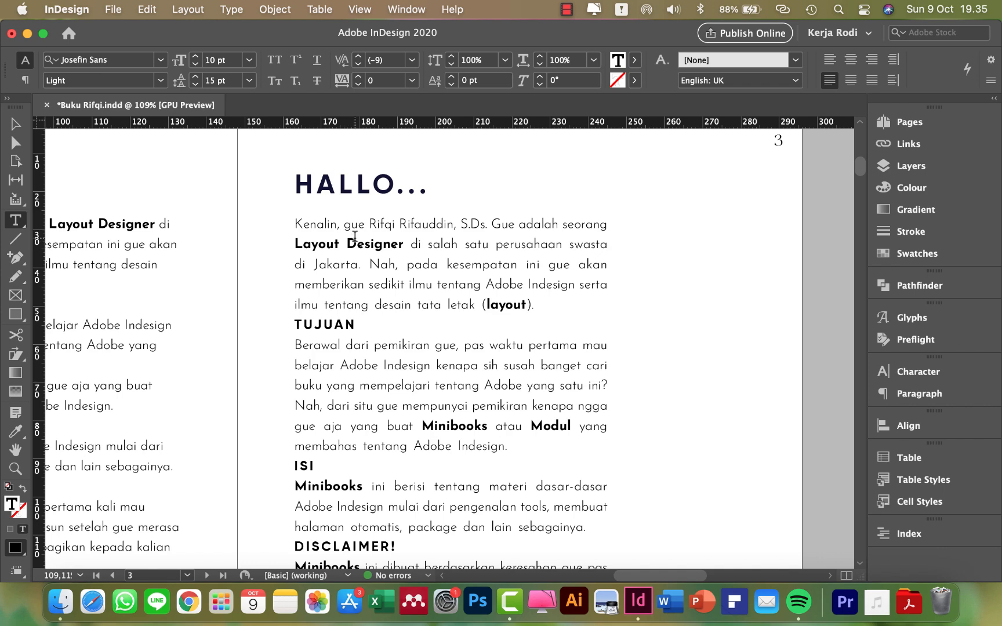
scroll(338, 266, "down", 2)
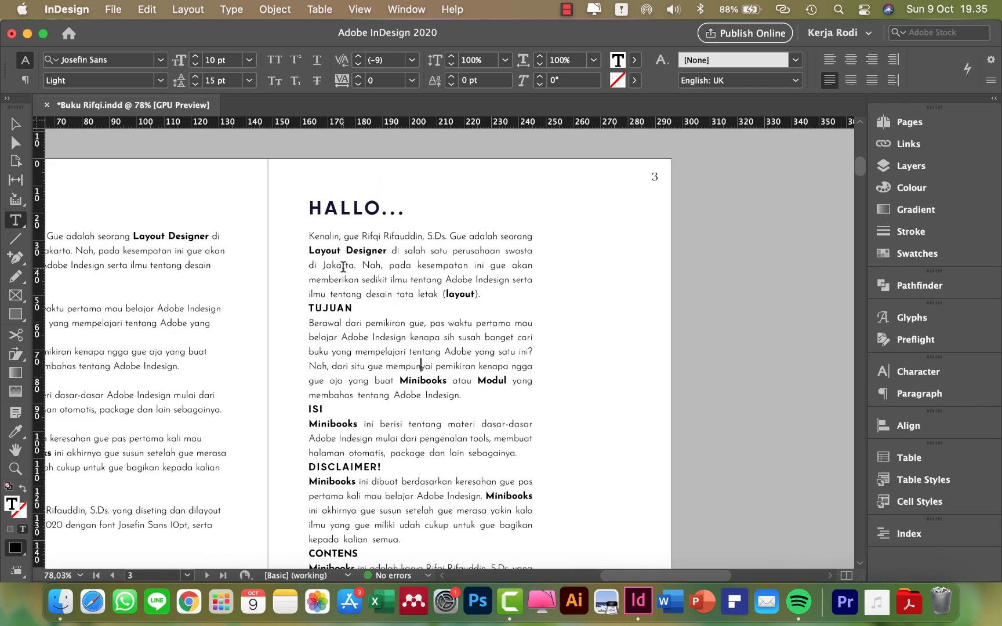
scroll(389, 370, "up", 2)
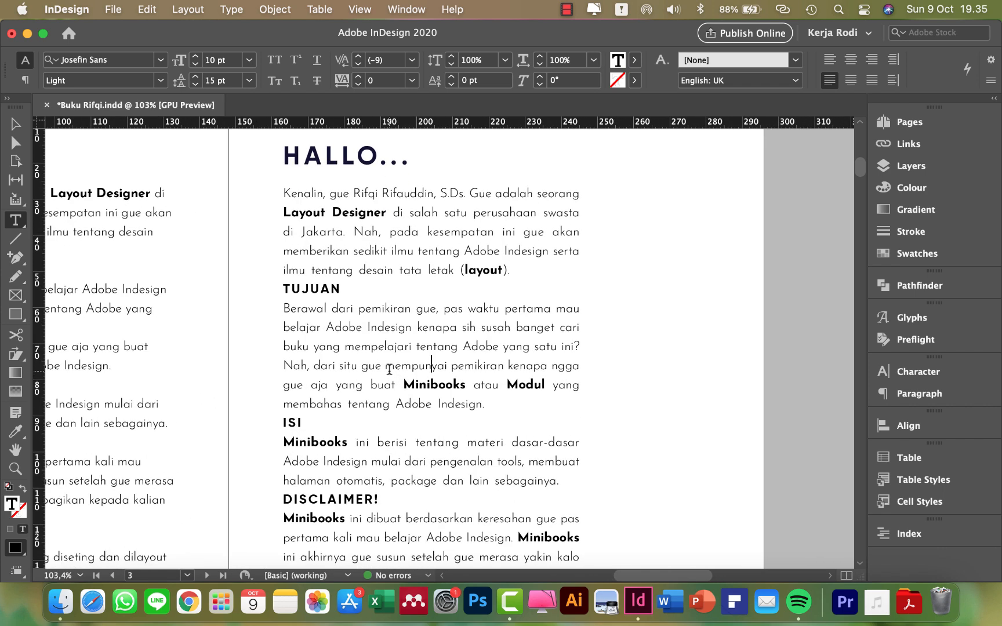
scroll(461, 387, "down", 3)
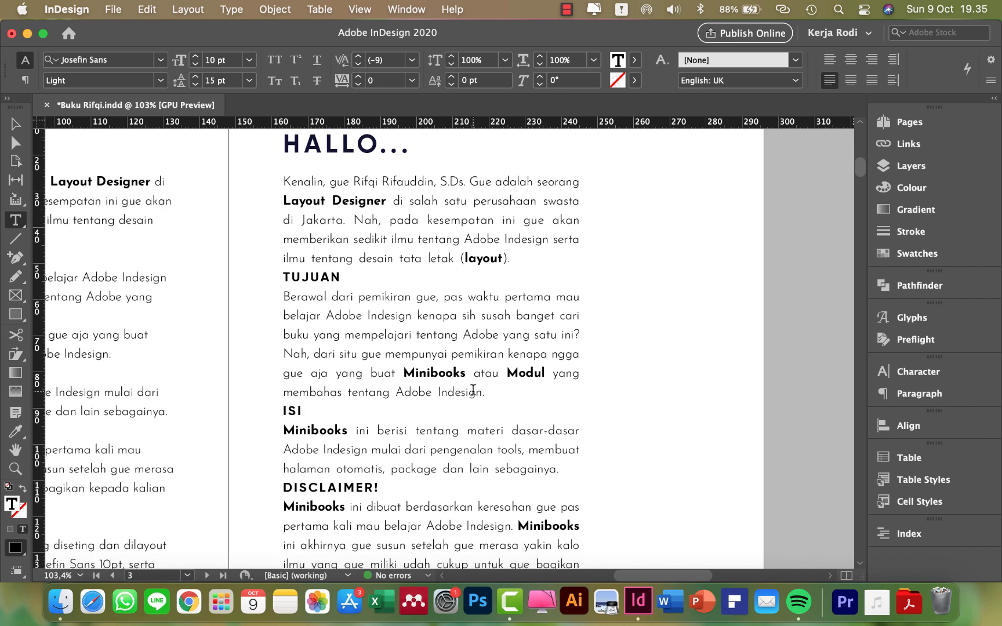
scroll(472, 386, "up", 3)
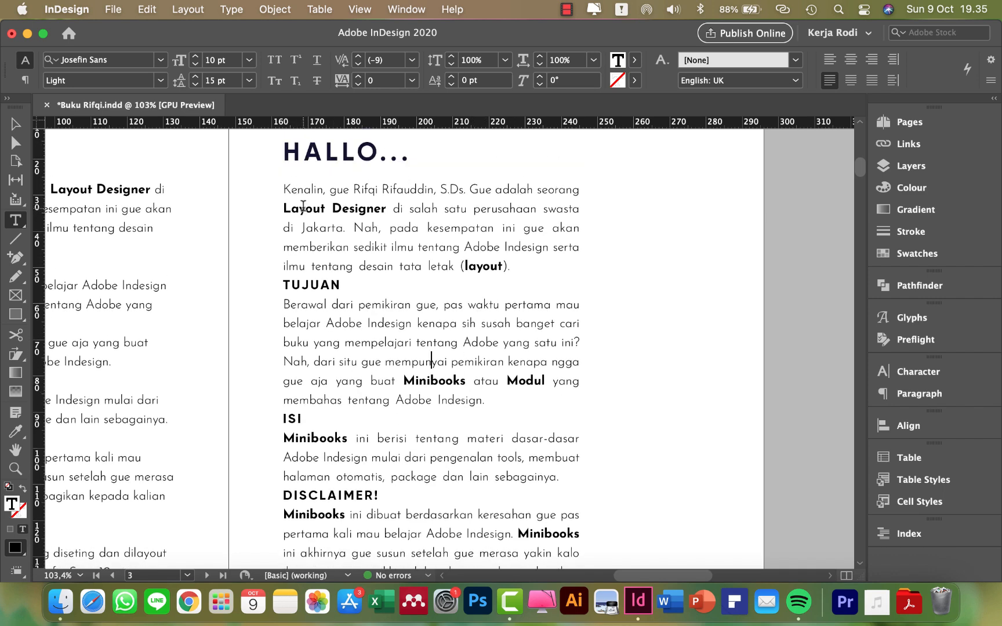
double_click(366, 207)
double_click(310, 207)
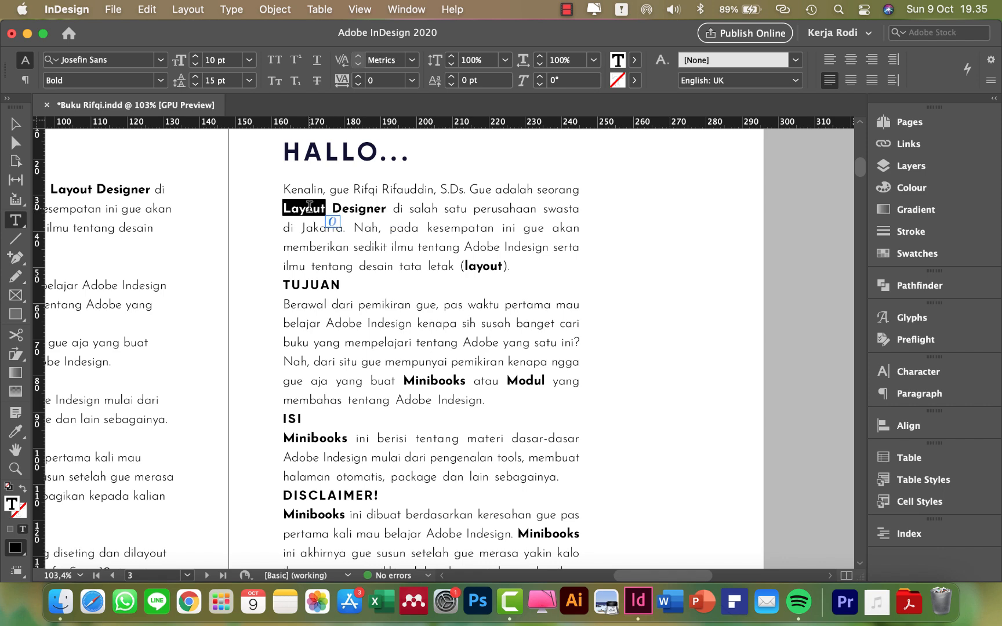
scroll(310, 207, "down", 2)
double_click(370, 207)
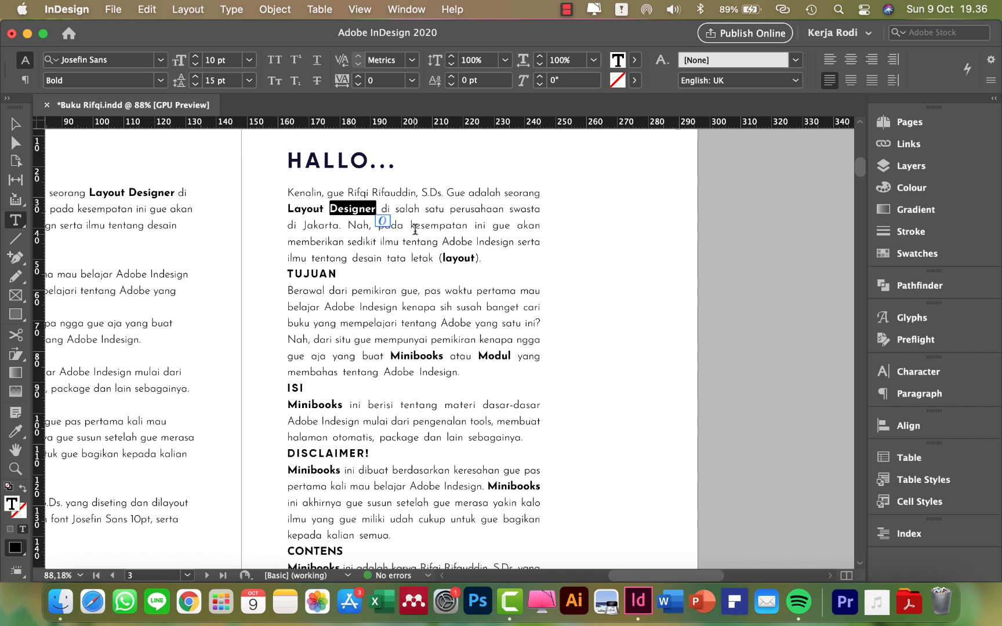
triple_click(415, 229)
left_click(415, 230)
left_click(15, 124)
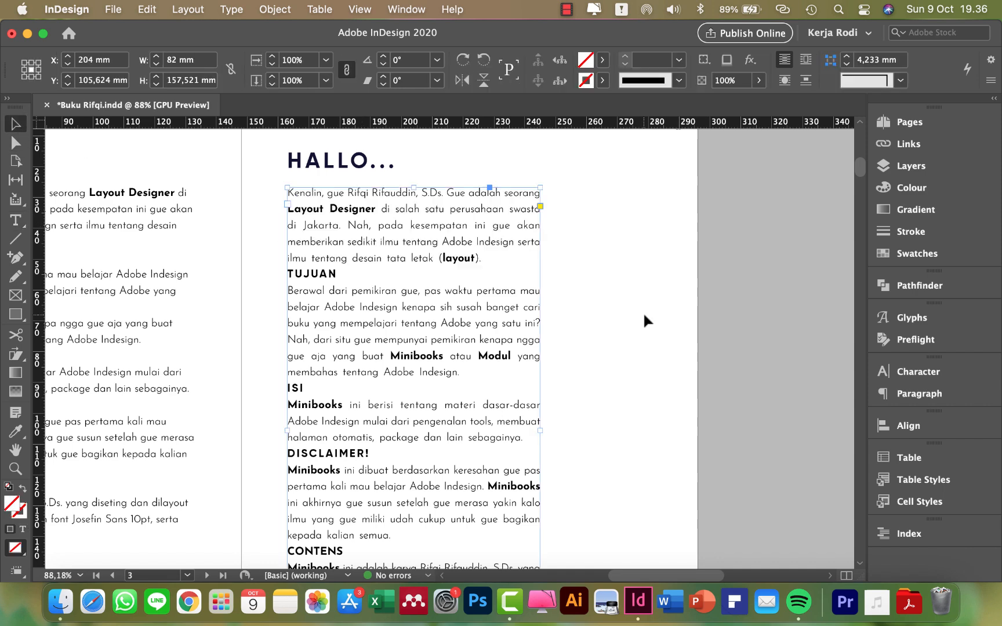
left_click(645, 315)
Set the space before the TUJUAN heading paragraph on page 3 to 3 mm.
left_click_drag(364, 410, 434, 396)
double_click(383, 259)
triple_click(383, 259)
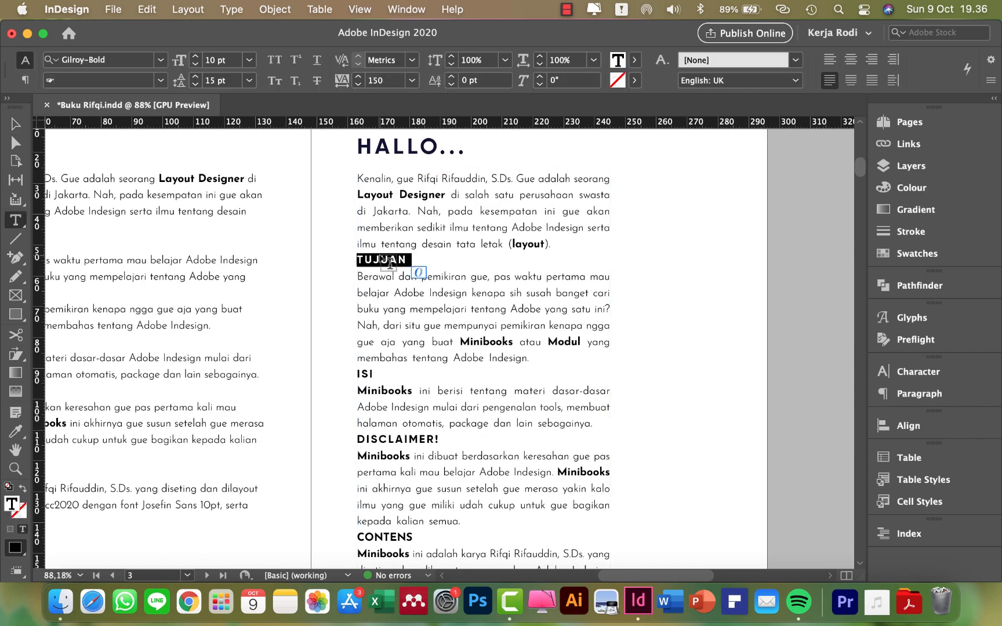
left_click(25, 79)
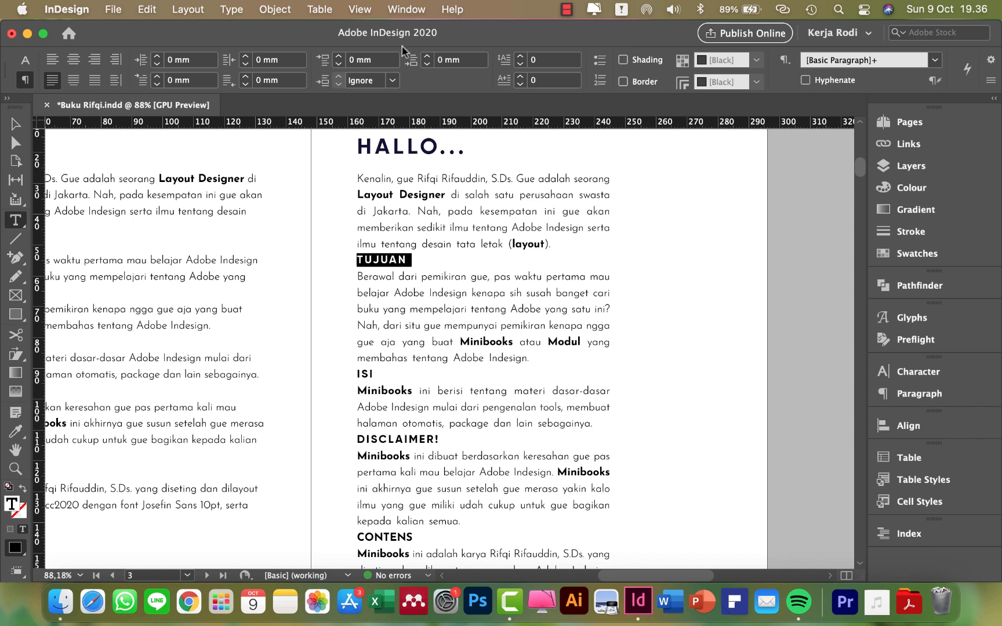
left_click(339, 56)
left_click(339, 55)
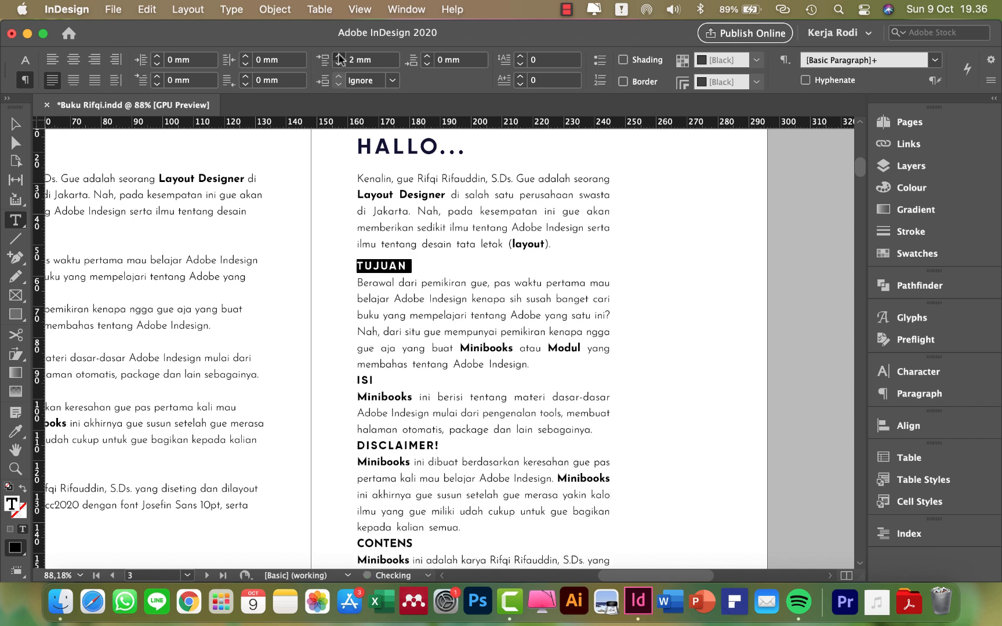
left_click(338, 56)
left_click(339, 56)
left_click(338, 65)
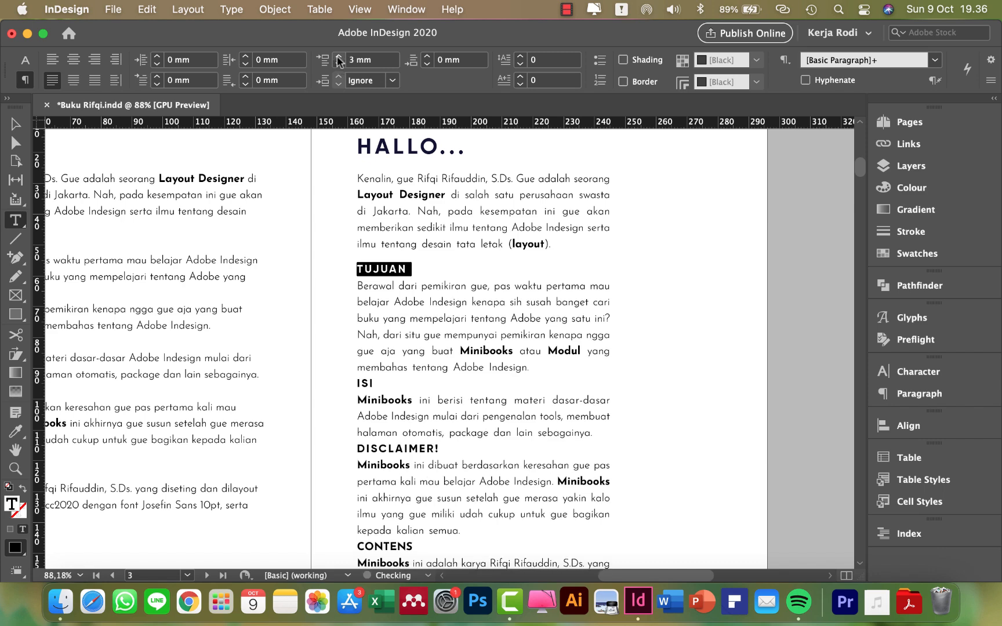
left_click(391, 272)
Insert an empty line above page 3's ISI heading and compare its gap with the one above TUJUAN.
scroll(391, 271, "up", 3)
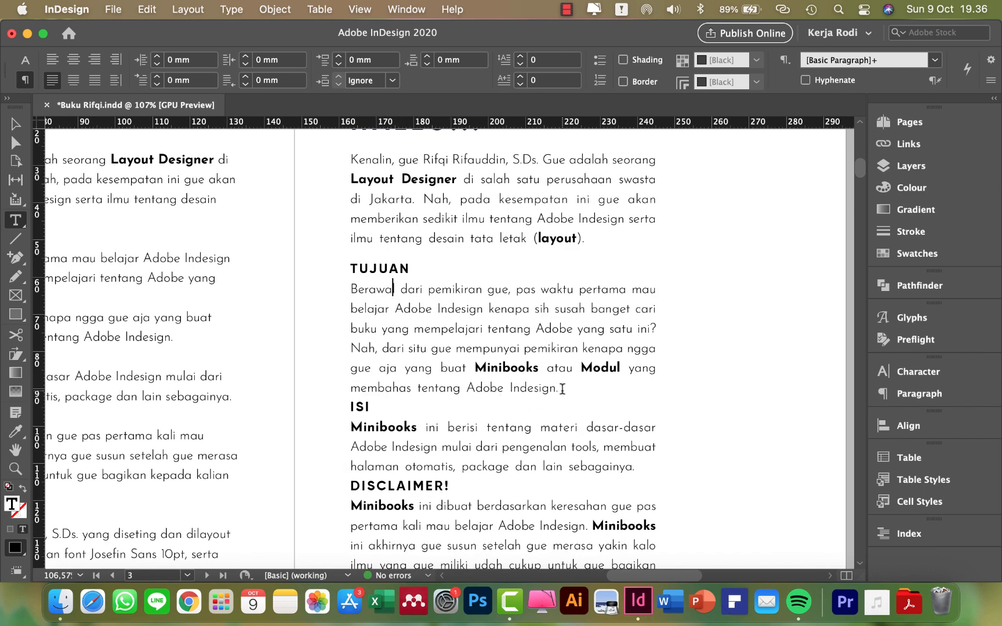
key("Return")
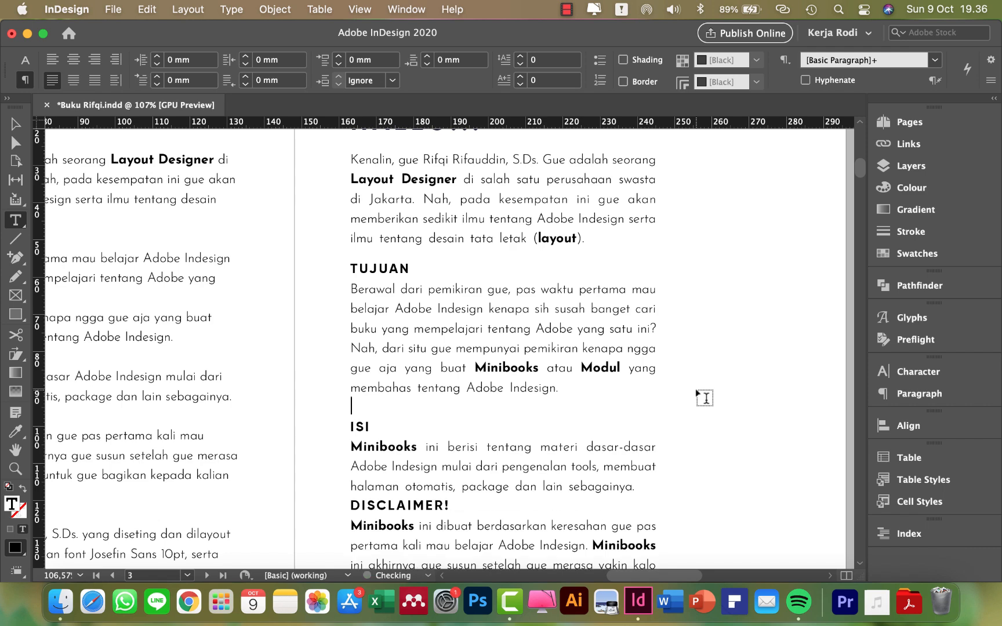
key("Escape")
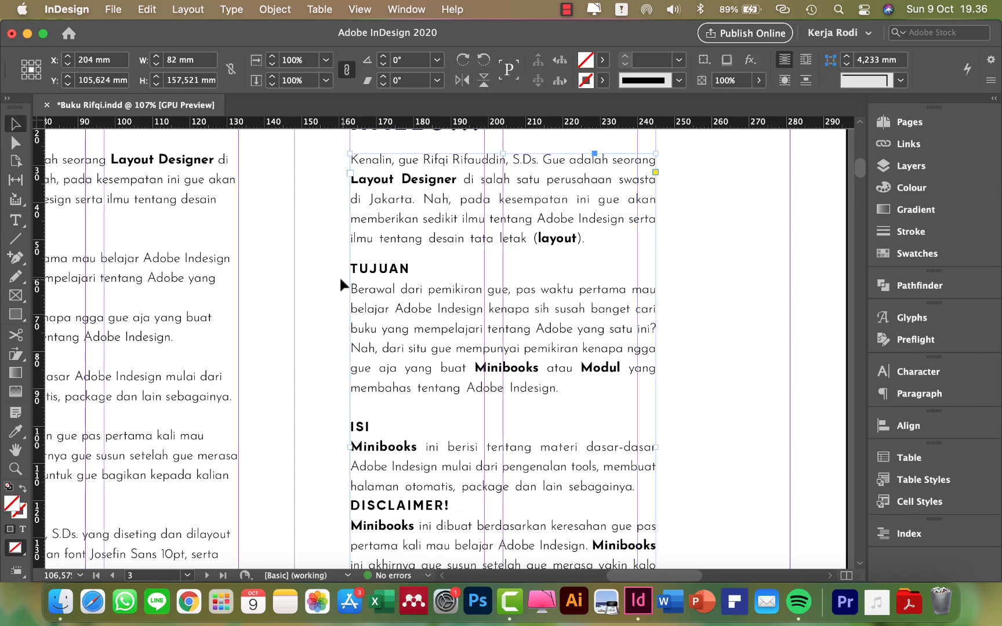
left_click(320, 331)
key("w")
left_click_drag(300, 410, 362, 356)
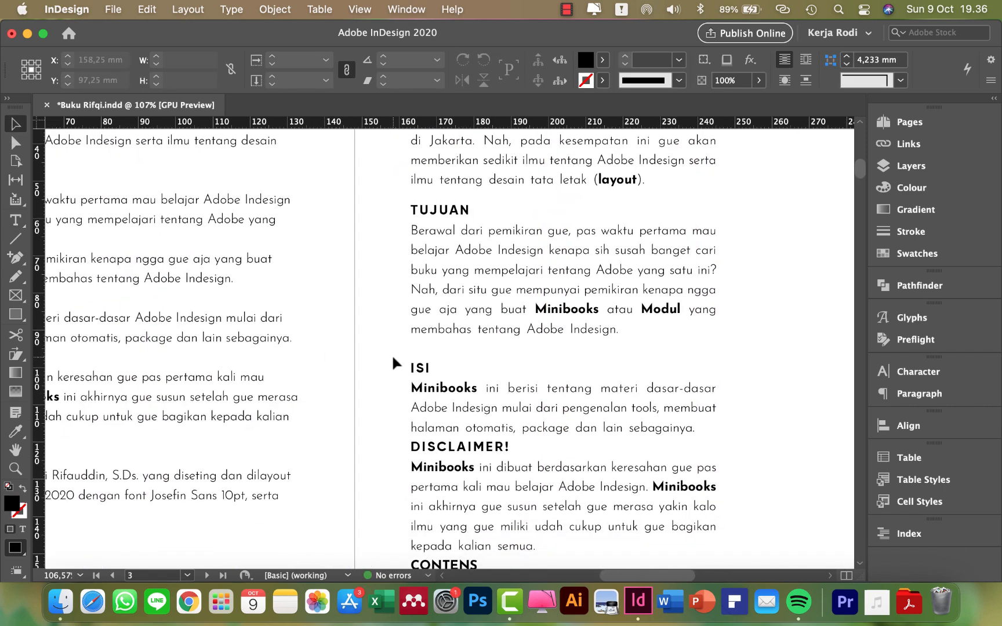
scroll(393, 359, "down", 2)
scroll(425, 342, "up", 2)
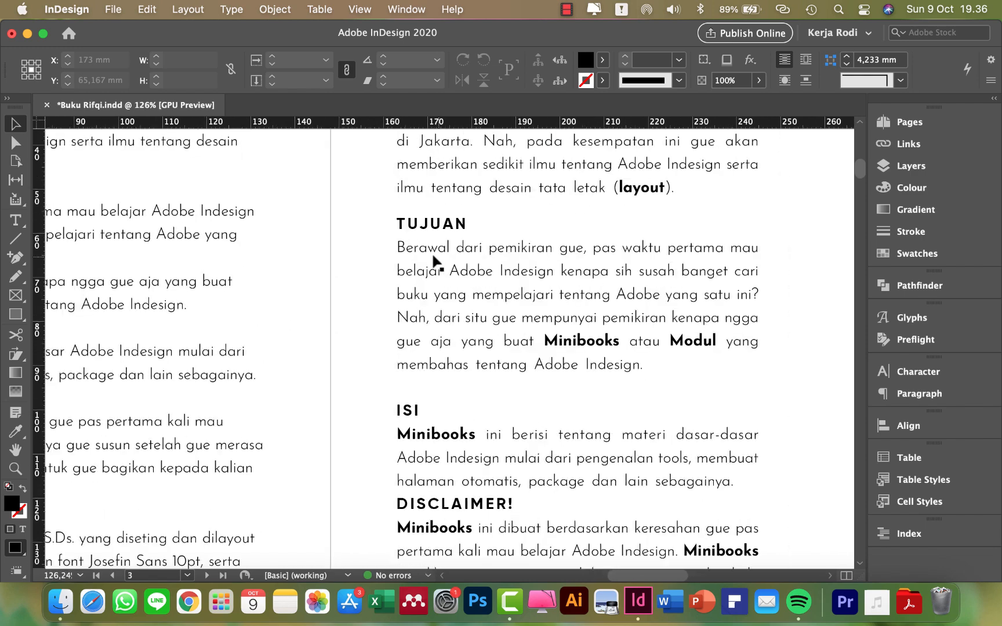
mouse_move(432, 262)
left_mouse_down()
mouse_move(417, 371)
mouse_move(445, 307)
mouse_move(444, 260)
left_mouse_up()
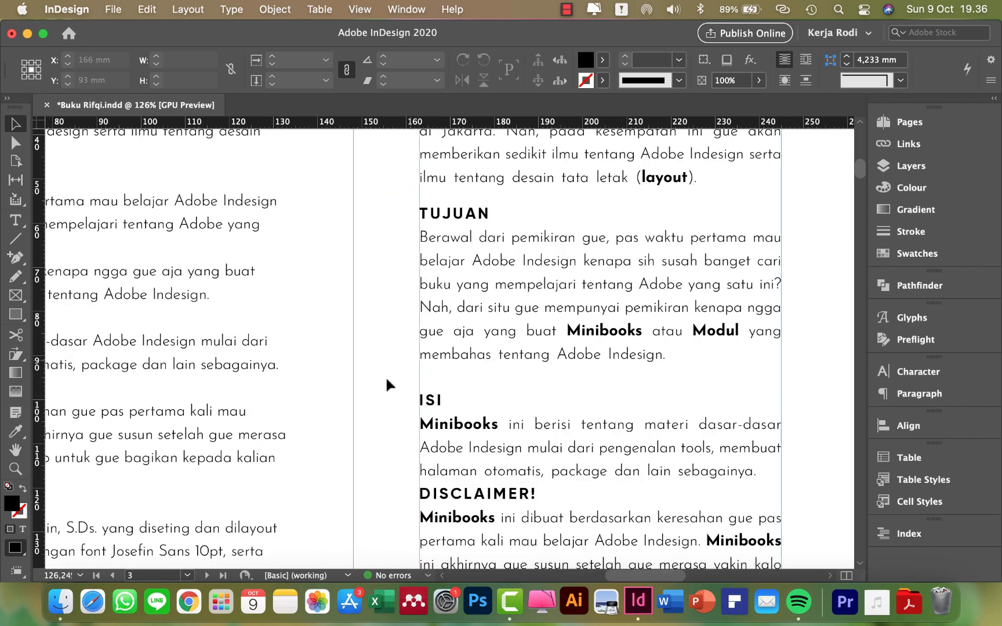
scroll(461, 408, "down", 1)
Remove the empty line above the ISI heading.
triple_click(445, 395)
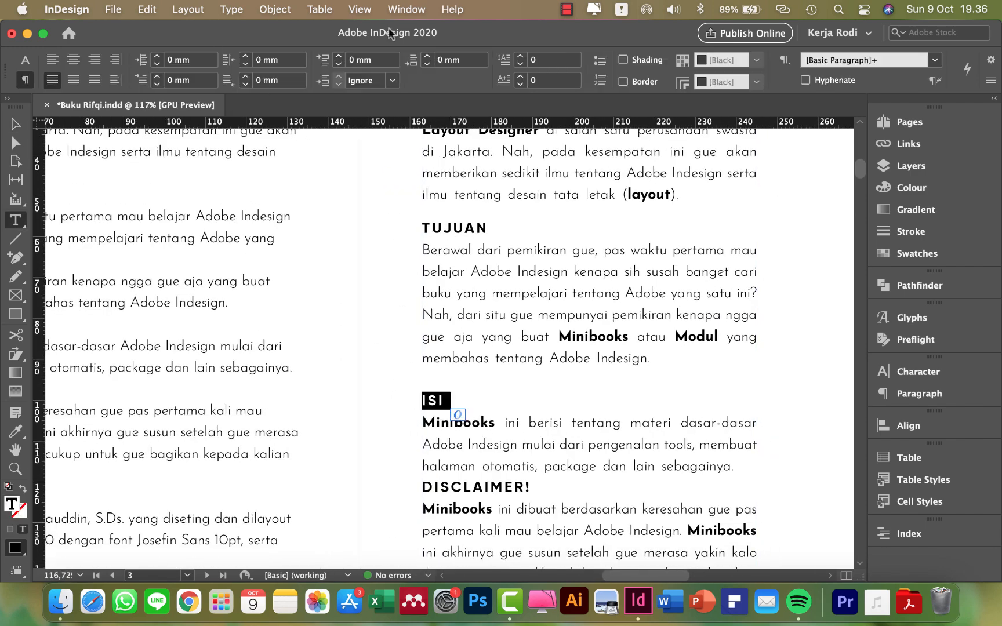
key("Left")
key("BackSpace")
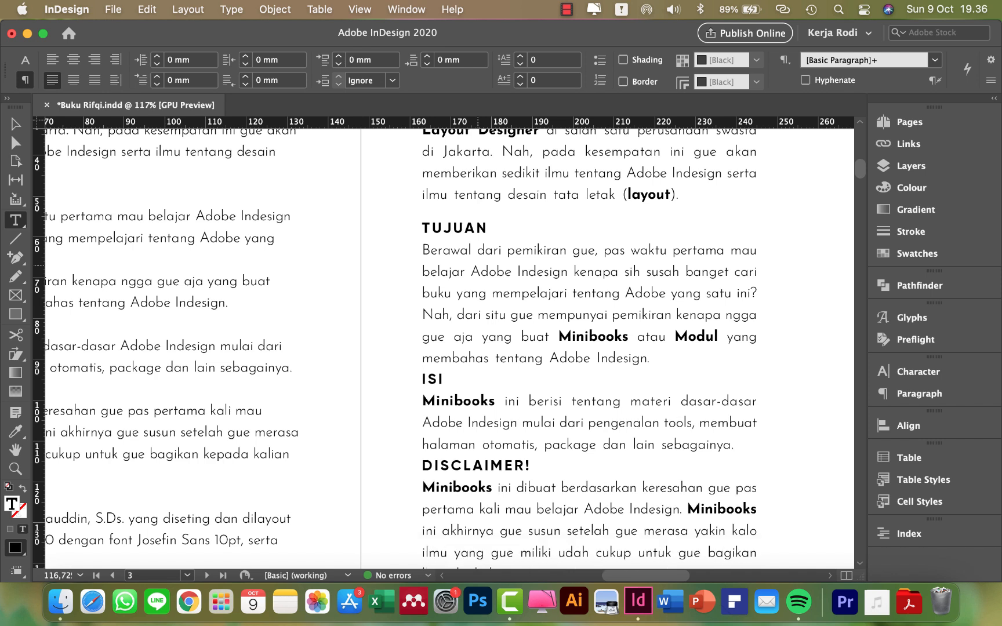
Set the space before the ISI heading paragraph on page 3 to 3 mm and deselect the text.
triple_click(445, 377)
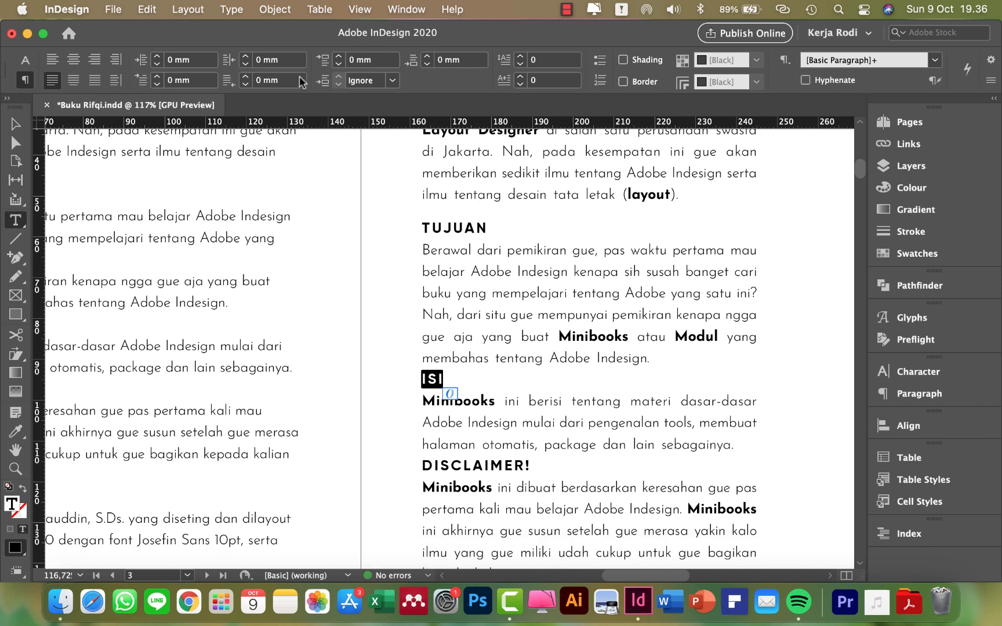
left_click(338, 57)
left_click(337, 57)
left_click(337, 60)
key("Escape")
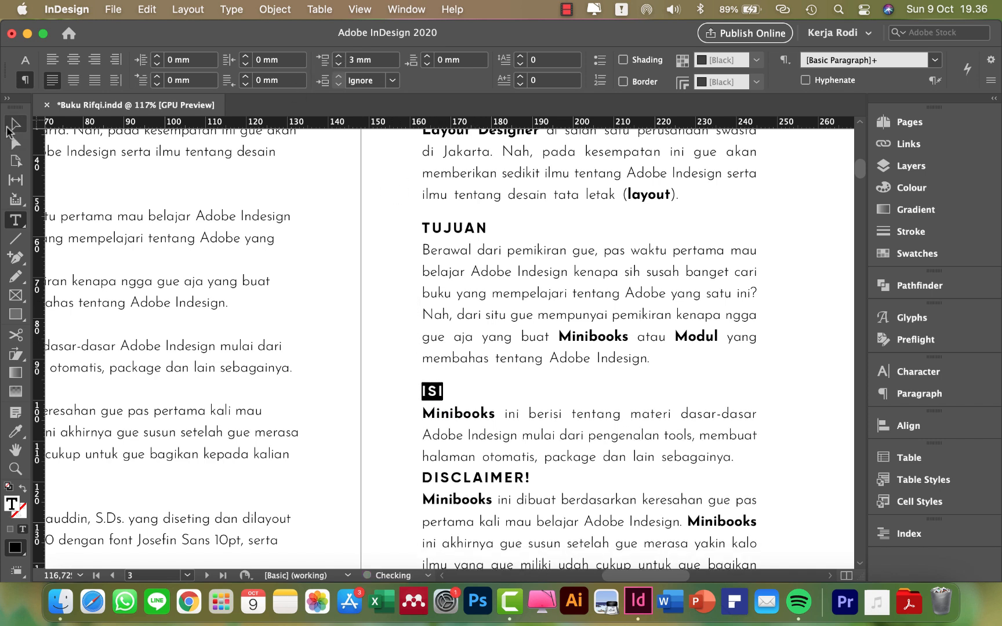
left_click(323, 251)
Copy the TUJUAN heading's paragraph spacing onto the DISCLAIMER! and CONTENS headings with the Eyedropper tool.
key("i")
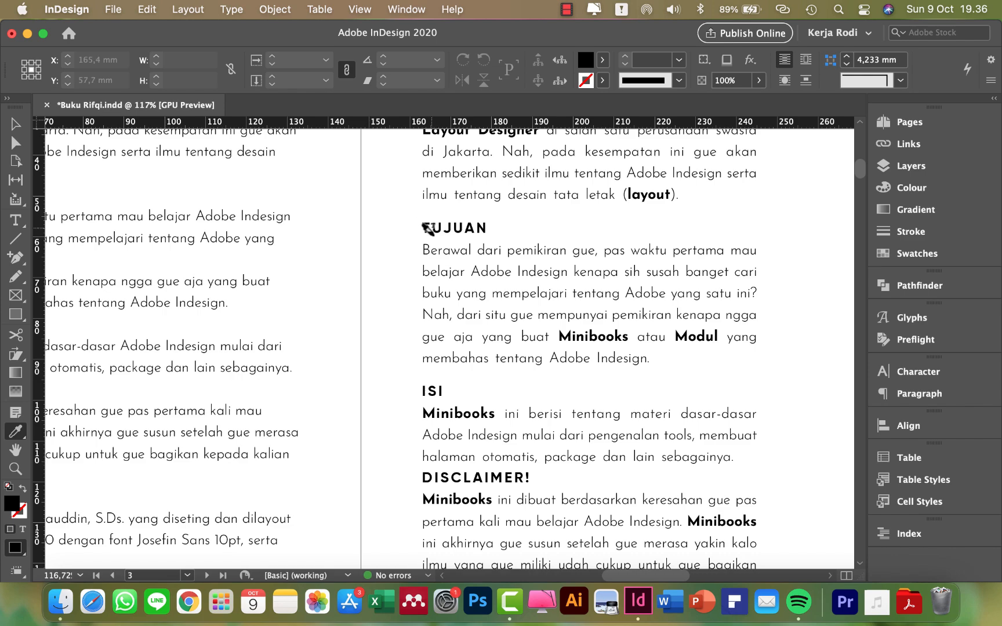
scroll(454, 469, "down", 5)
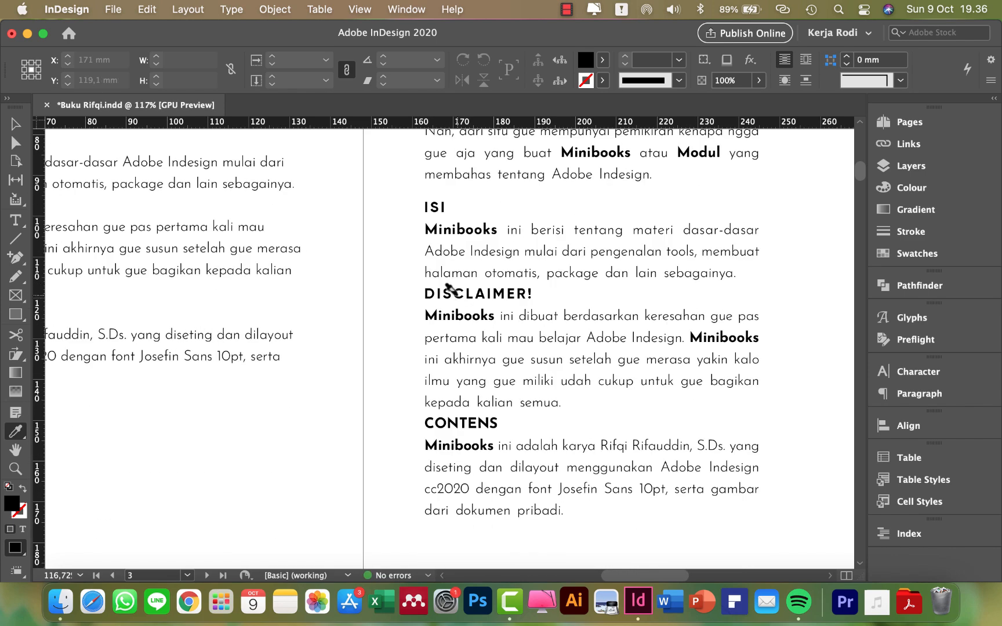
left_click(452, 289)
left_click(446, 435)
left_click_drag(383, 395, 329, 358)
key("v")
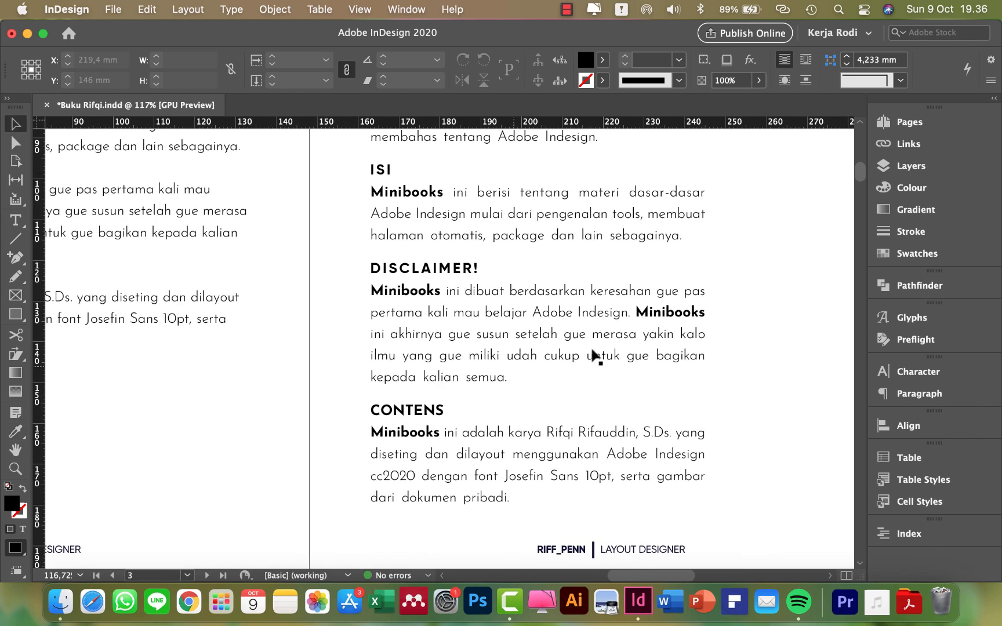
Compare page 3's justified, spaced-out column with page 2's unadjusted text across the whole spread.
left_click_drag(636, 331, 395, 365)
scroll(606, 362, "down", 5)
left_click_drag(468, 320, 469, 398)
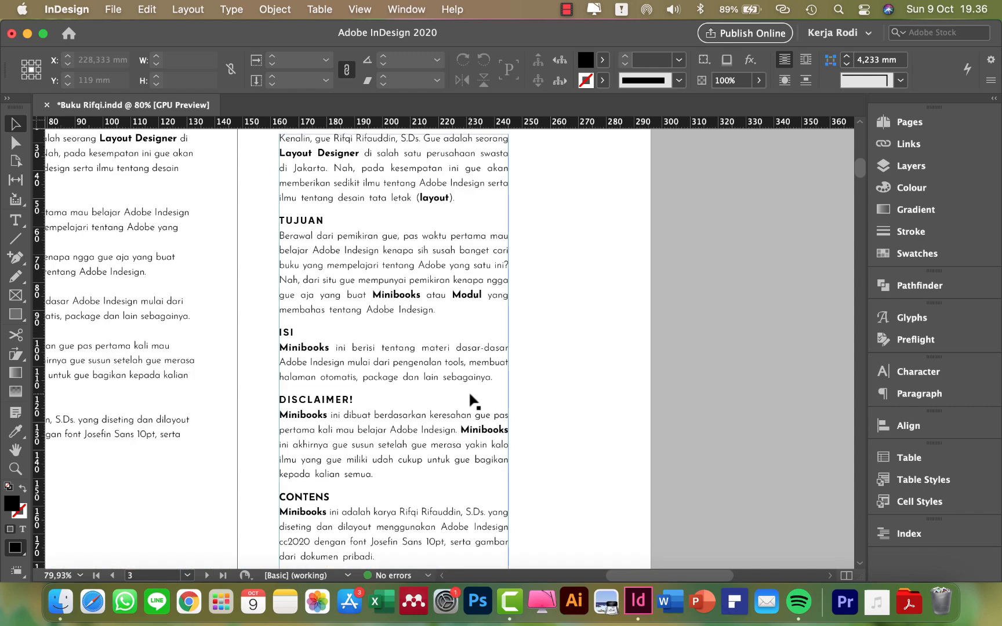
scroll(469, 398, "down", 1)
left_click_drag(372, 405, 443, 408)
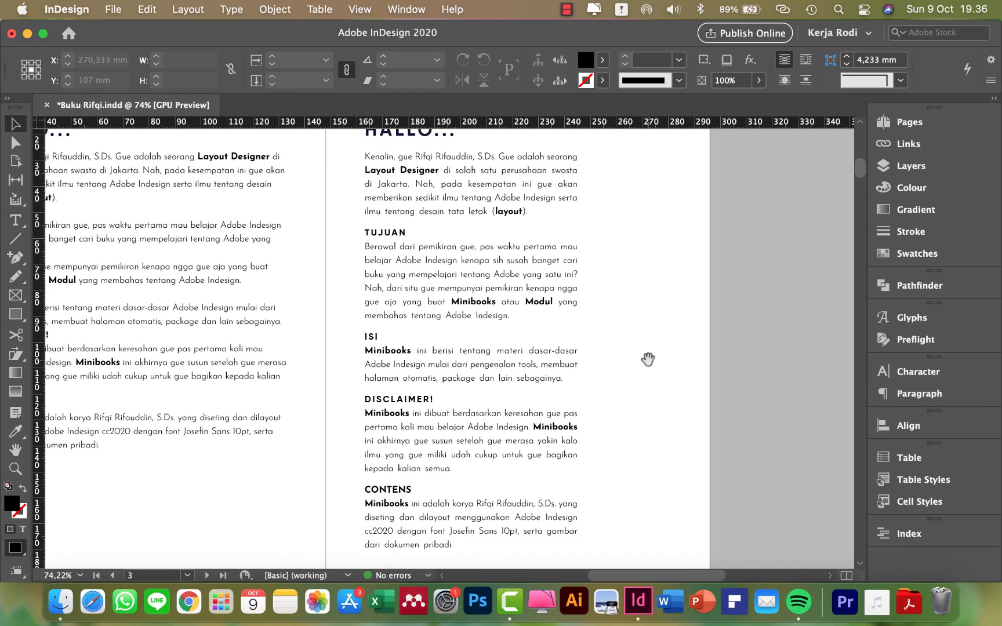
scroll(647, 360, "down", 2)
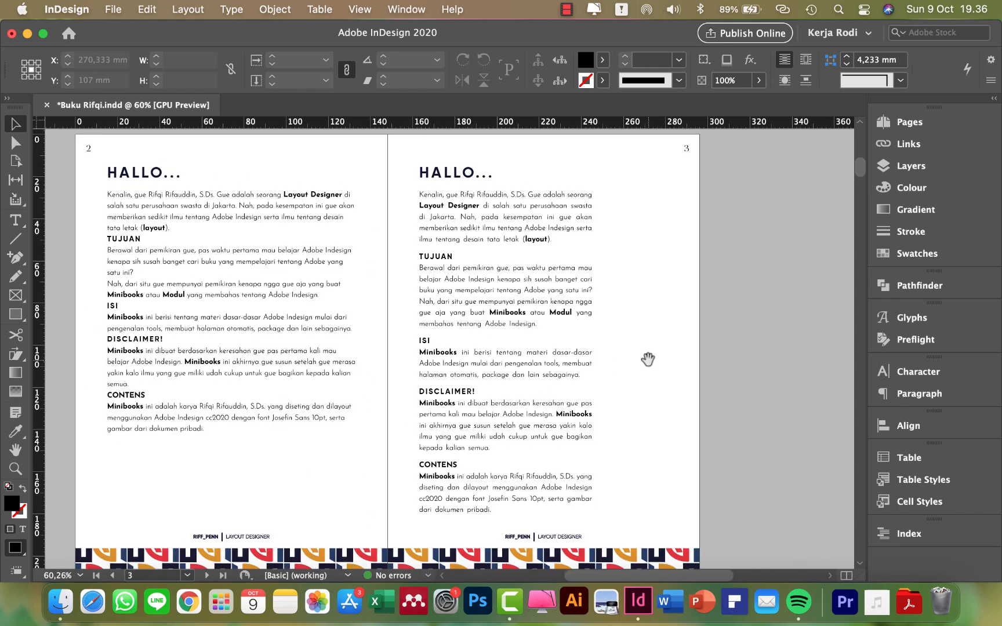
left_click_drag(286, 351, 365, 328)
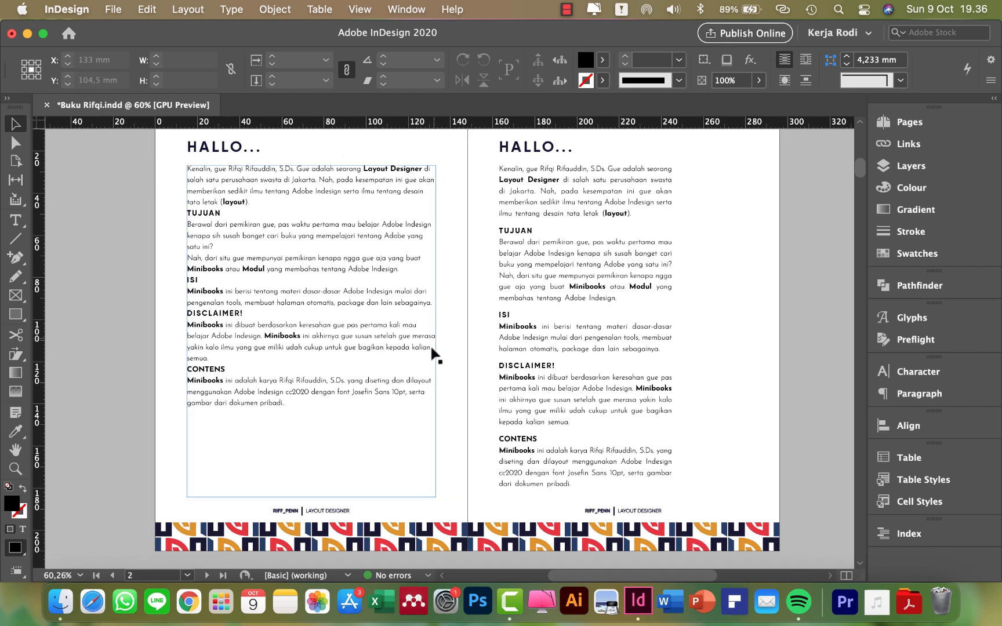
scroll(441, 351, "right", 4)
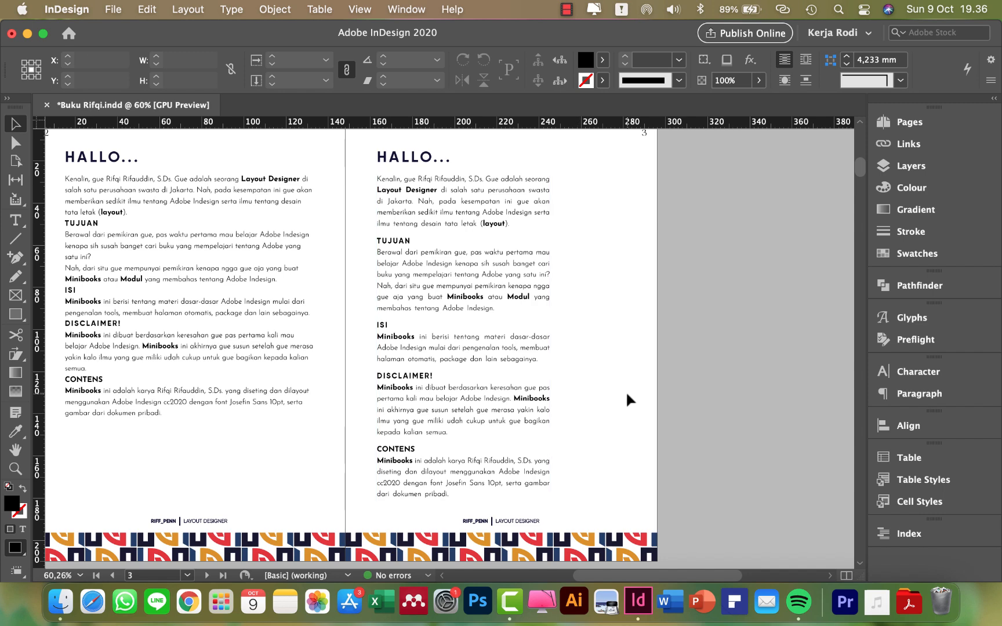
scroll(551, 459, "down", 1)
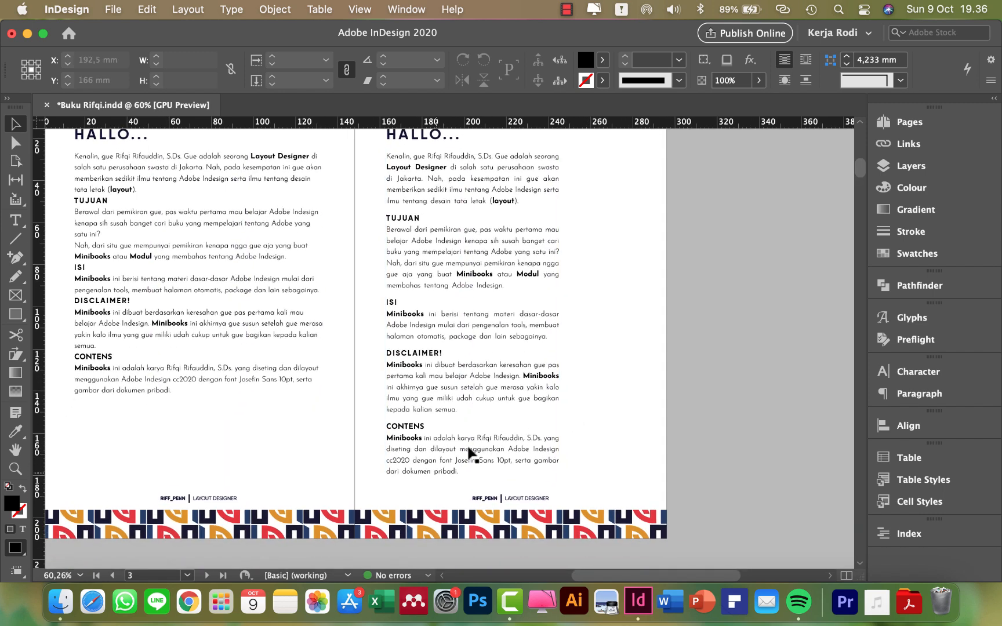
Shorten page 3's body text frame to end just below its last line, and display the column guides.
left_click(469, 482)
left_click_drag(473, 486, 473, 475)
left_click(622, 281)
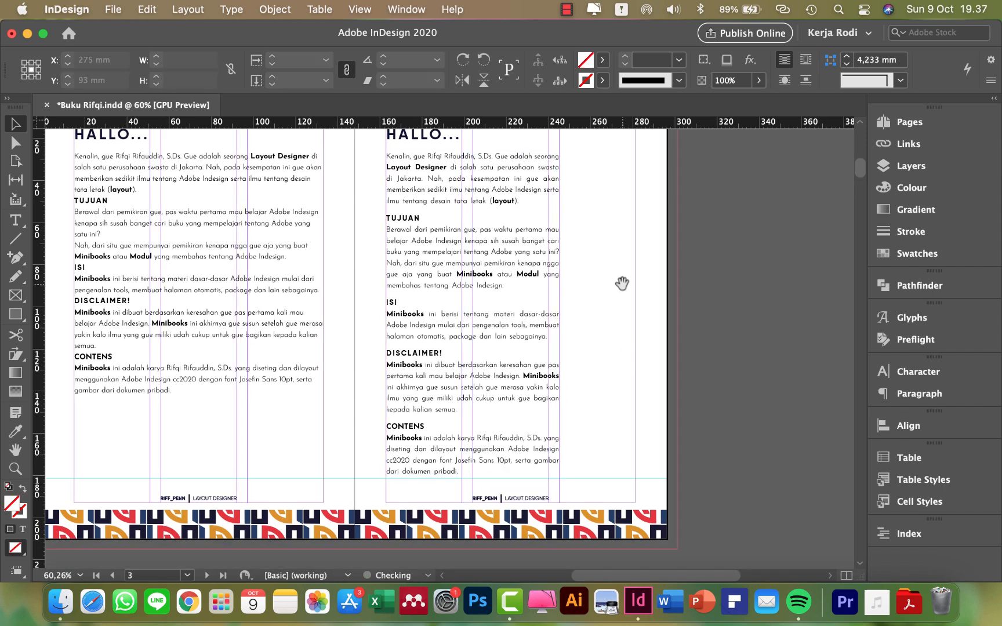
left_click_drag(645, 263, 518, 348)
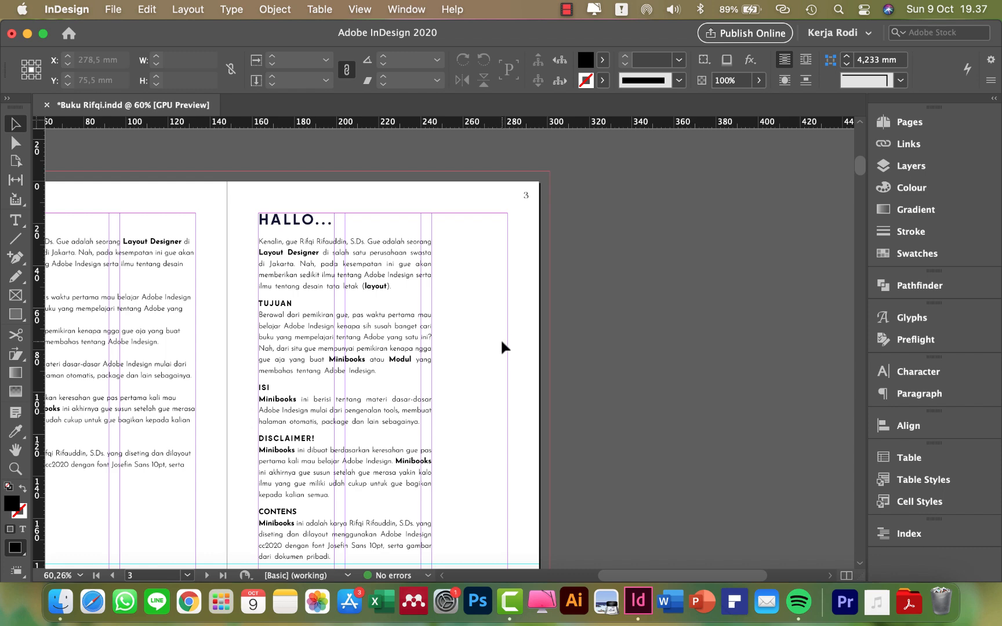
Copy the geometric pattern graphic from page 4 and paste it beside the text column on page 3.
scroll(501, 339, "down", 5)
scroll(493, 319, "left", 1)
scroll(487, 301, "down", 10)
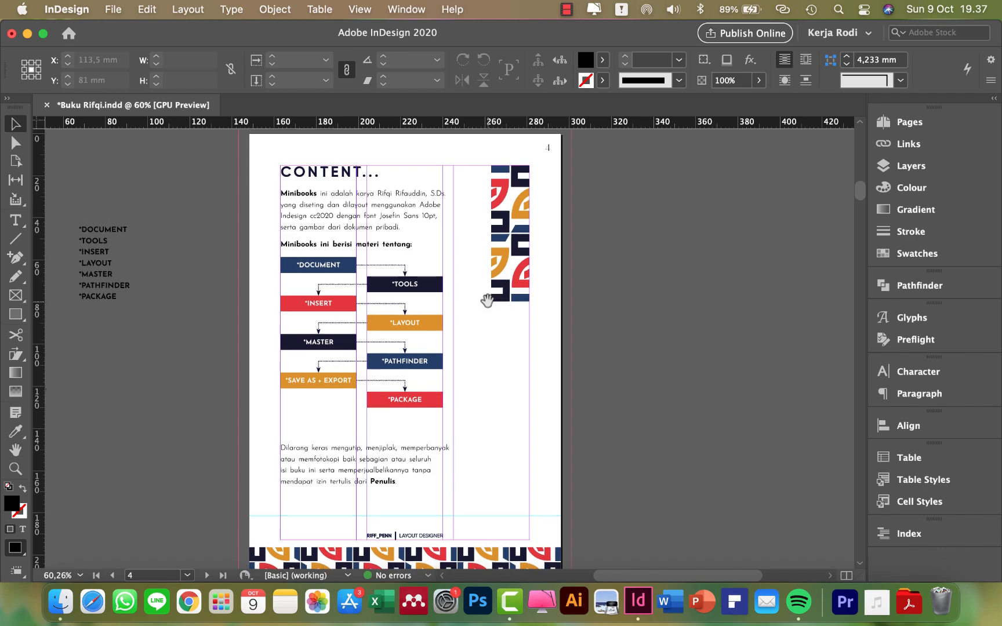
scroll(487, 302, "up", 5)
scroll(522, 290, "left", 4)
left_click(617, 357)
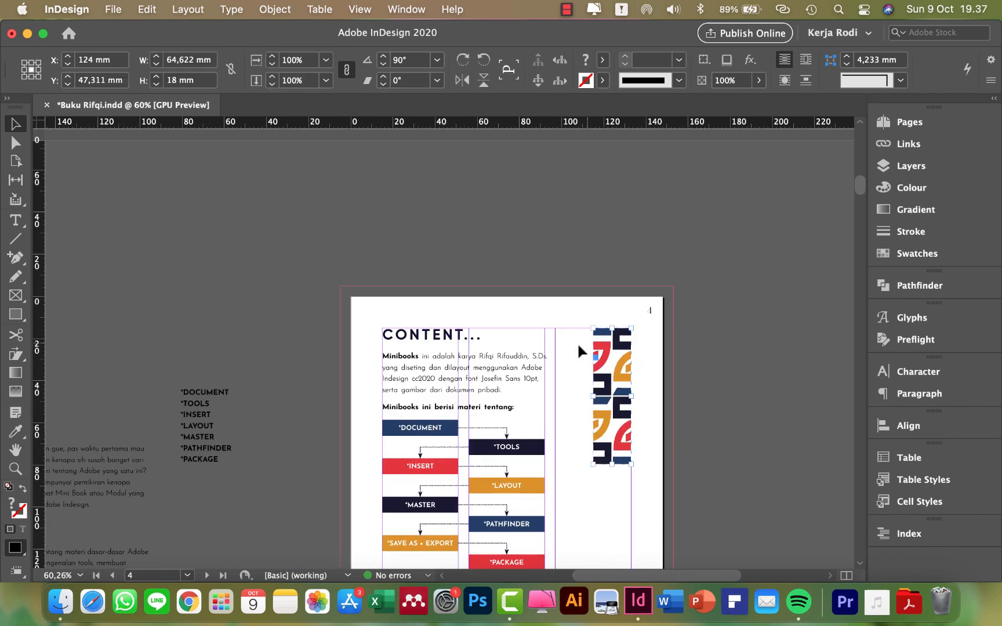
scroll(522, 417, "up", 12)
scroll(474, 504, "right", 7)
scroll(462, 325, "down", 3)
key("super+v")
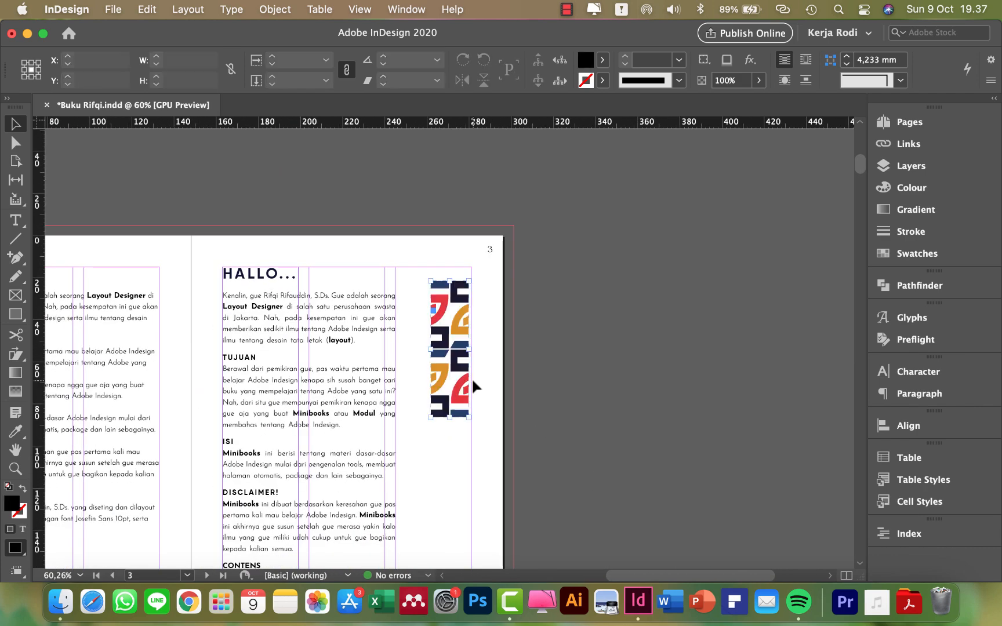
Snap the pasted pattern graphic to page 3's upper outer margin corner at X 272 mm, Y 47,311 mm, and preview the page without guides.
key("w")
left_click(538, 347)
scroll(494, 367, "left", 5)
key("w")
mouse_move(582, 342)
left_mouse_down()
mouse_move(582, 374)
mouse_move(585, 335)
left_mouse_up()
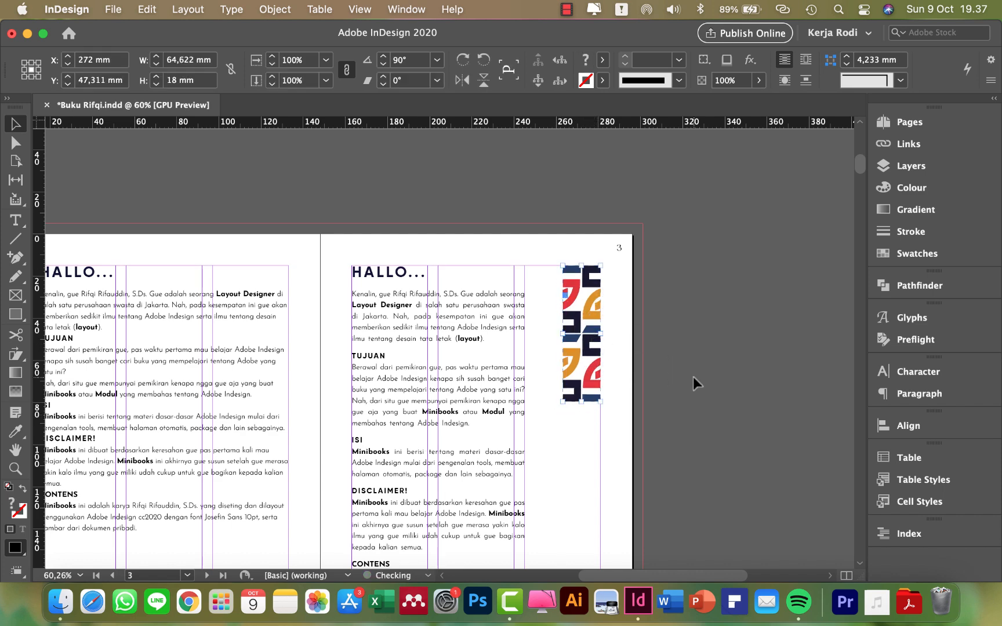
left_click(693, 380)
scroll(694, 380, "up", 2)
key("w")
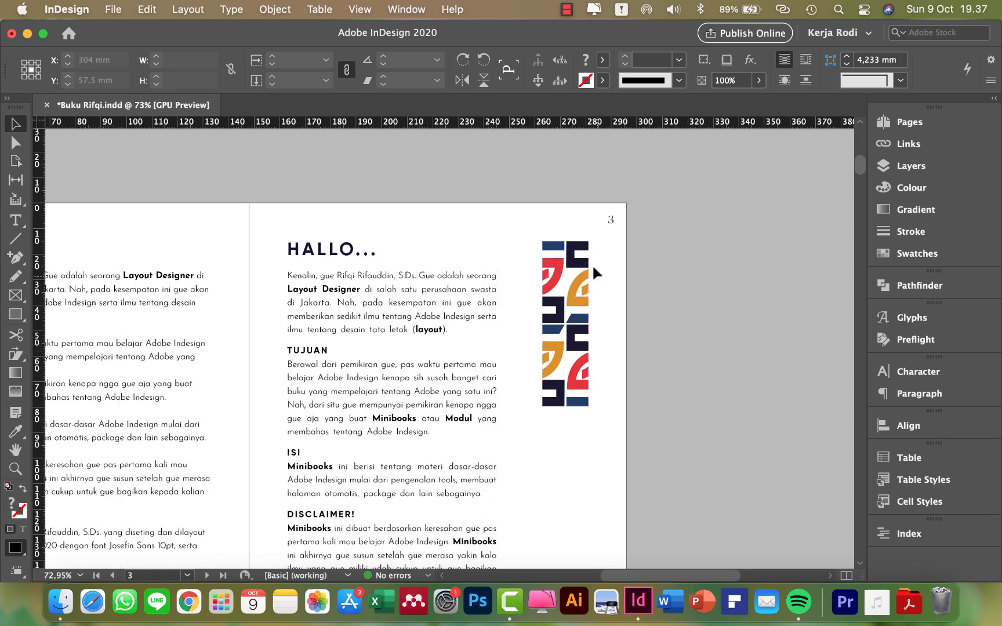
Examine how page 3's pattern graphic and text frame edges line up with the column guides, then view the whole spread.
left_click(556, 377)
key("w")
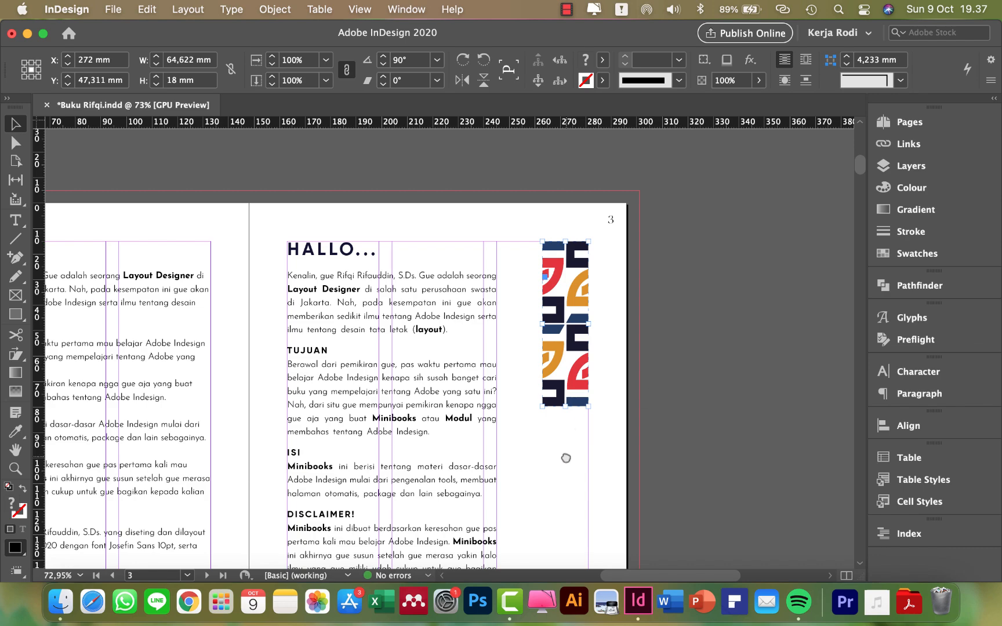
scroll(566, 458, "down", 5)
scroll(566, 458, "left", 8)
left_click(520, 313)
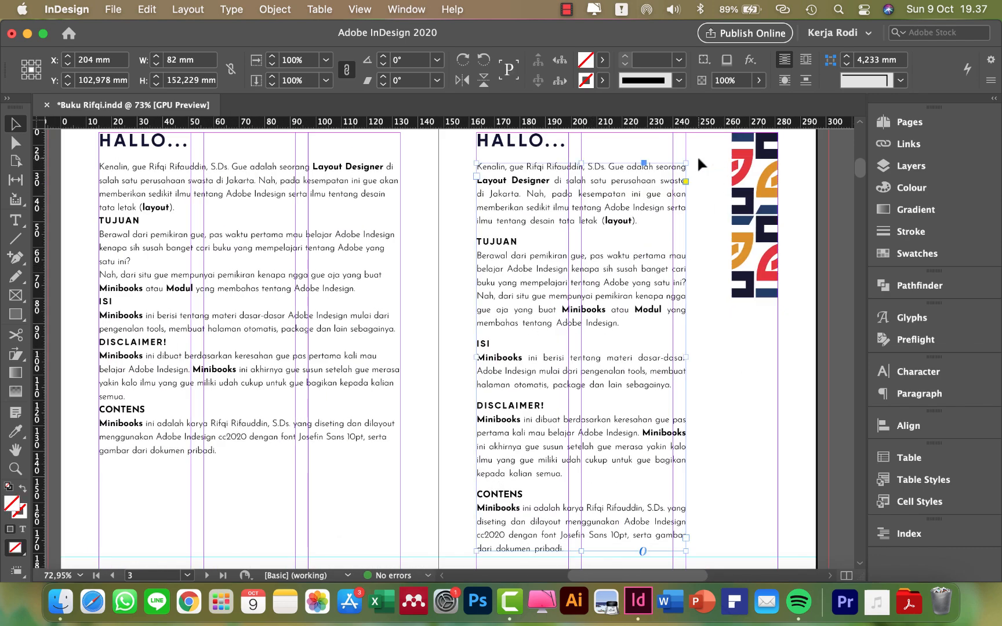
scroll(684, 364, "up", 4)
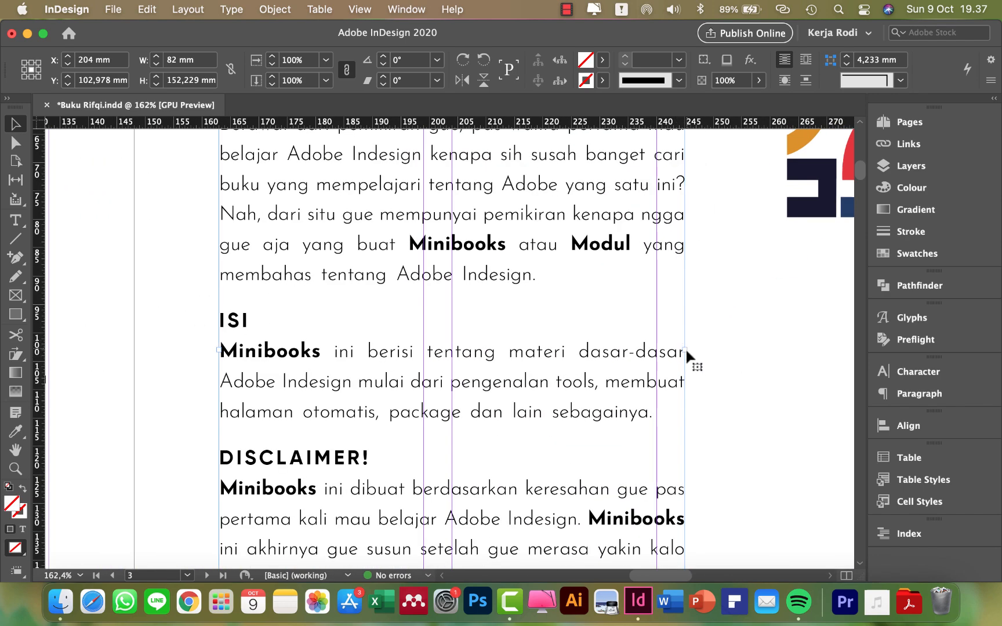
left_click(718, 356)
scroll(371, 355, "down", 4)
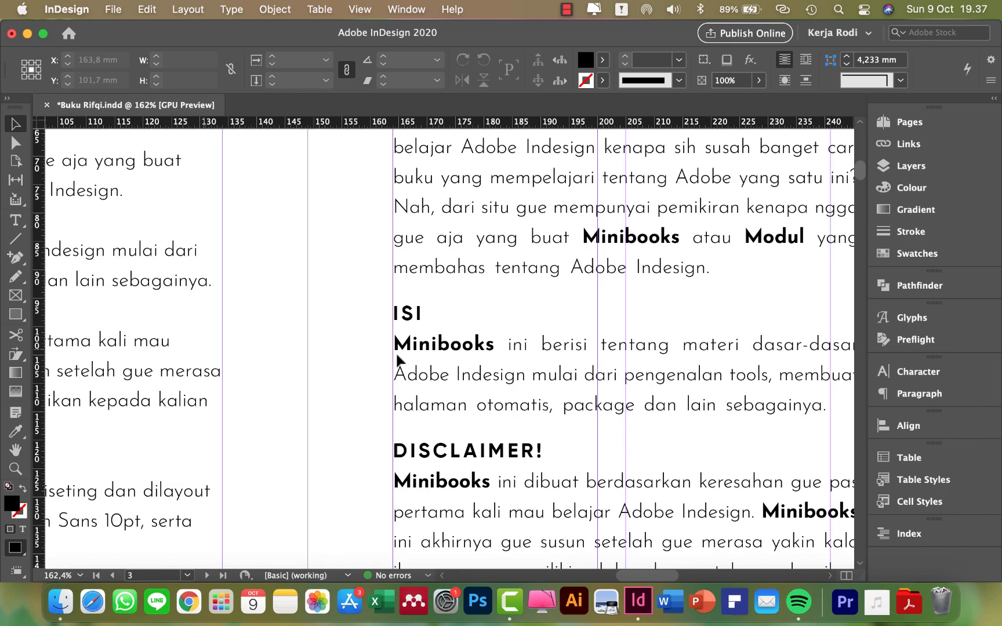
scroll(352, 353, "down", 4)
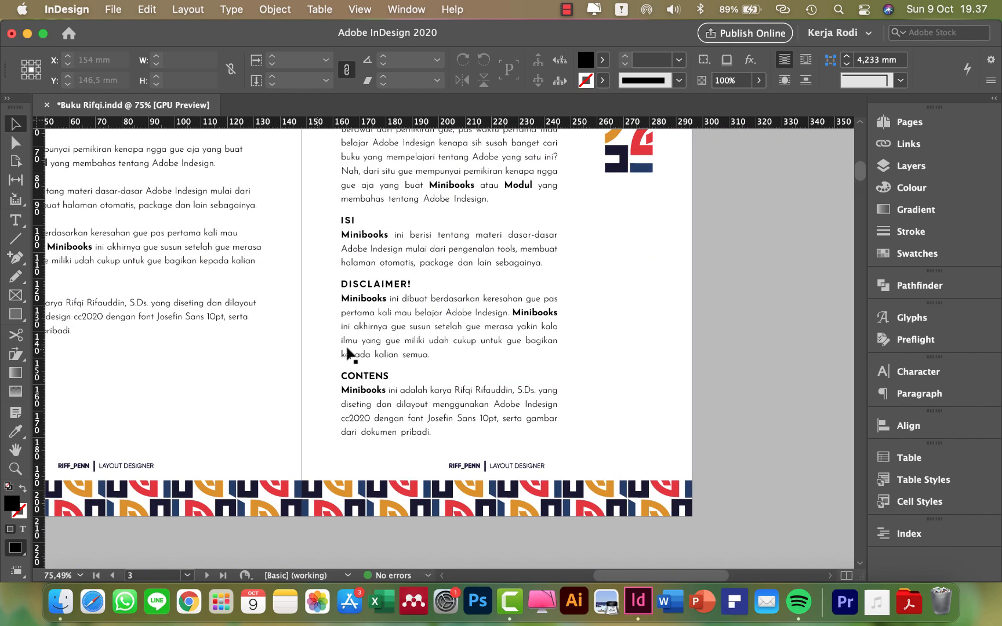
scroll(514, 337, "down", 2)
scroll(626, 336, "up", 5)
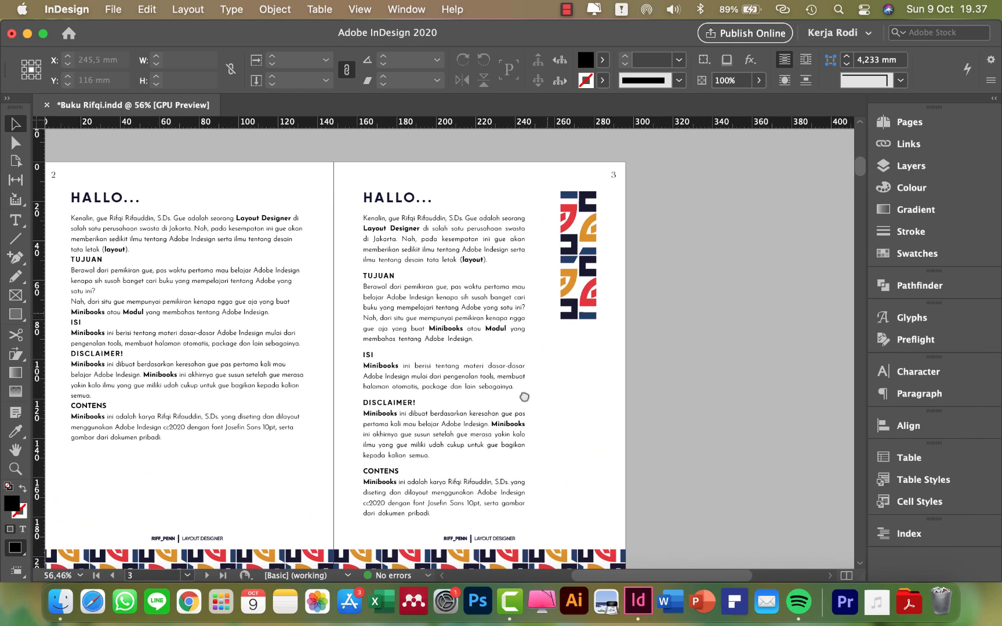
scroll(447, 441, "down", 1)
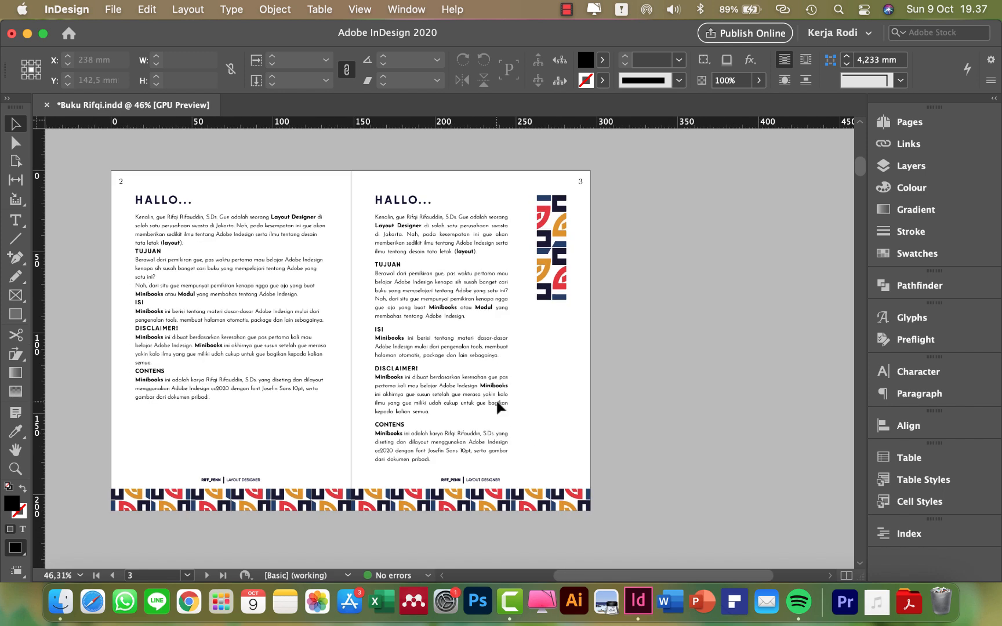
Compare page 2's full-width text block with page 3's narrower column and pattern graphic across the spread.
scroll(290, 279, "left", 5)
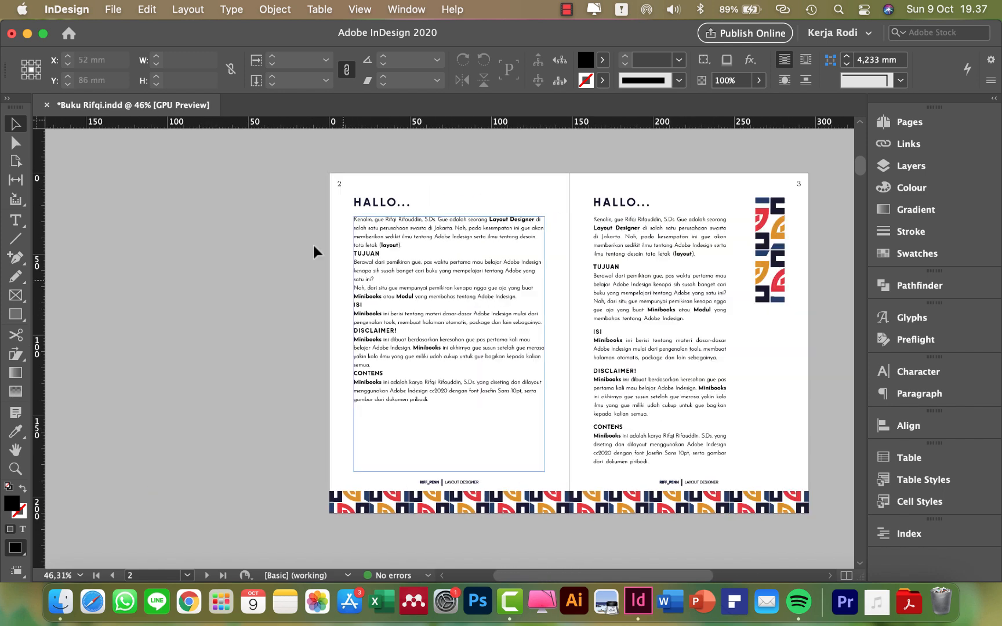
left_click_drag(312, 177, 535, 424)
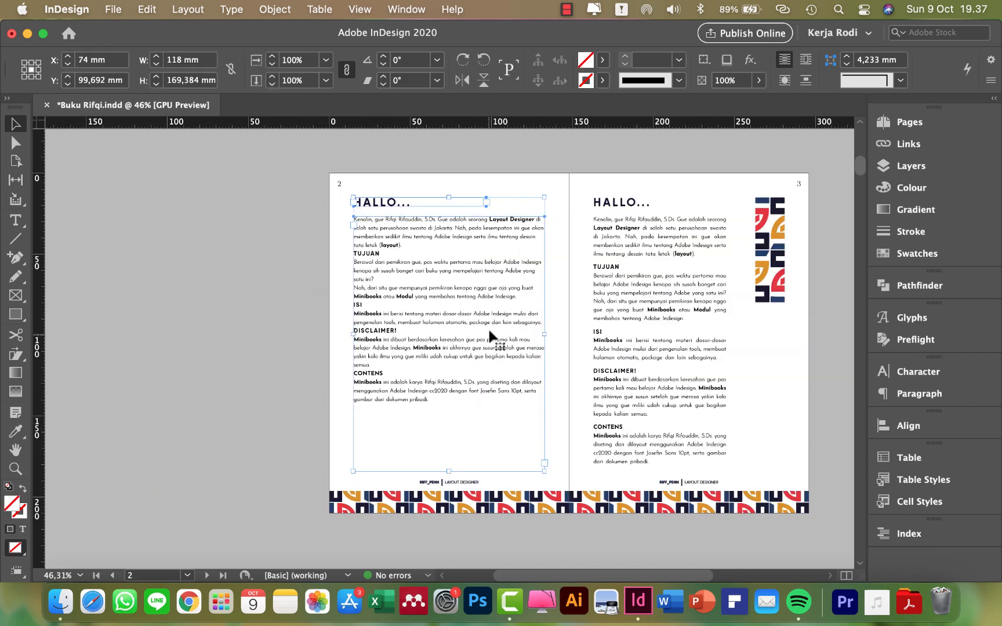
left_click_drag(611, 266, 493, 284)
left_click(582, 399)
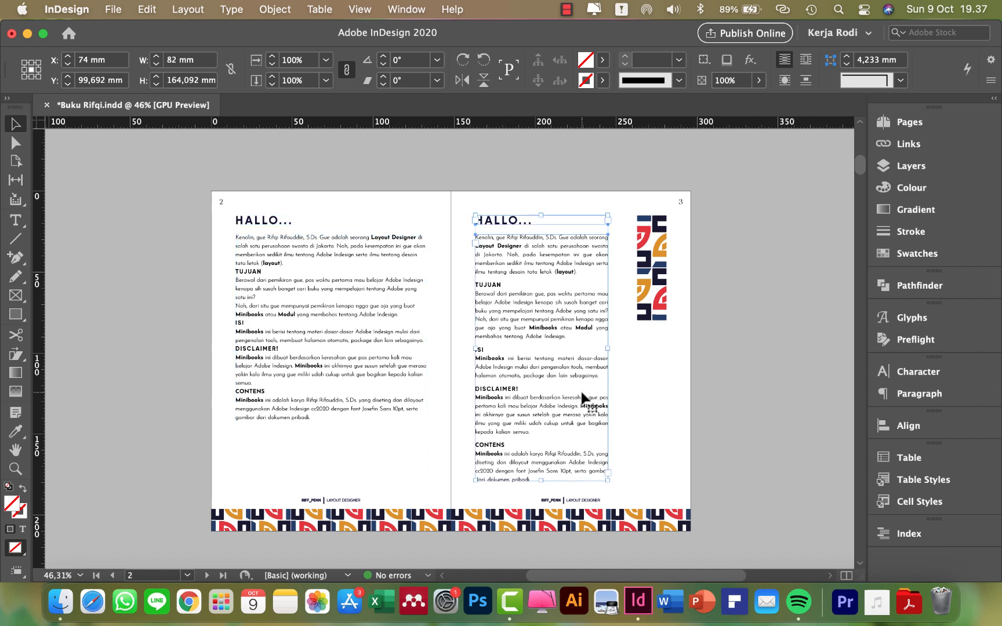
left_click(662, 399)
key("w")
key("w")
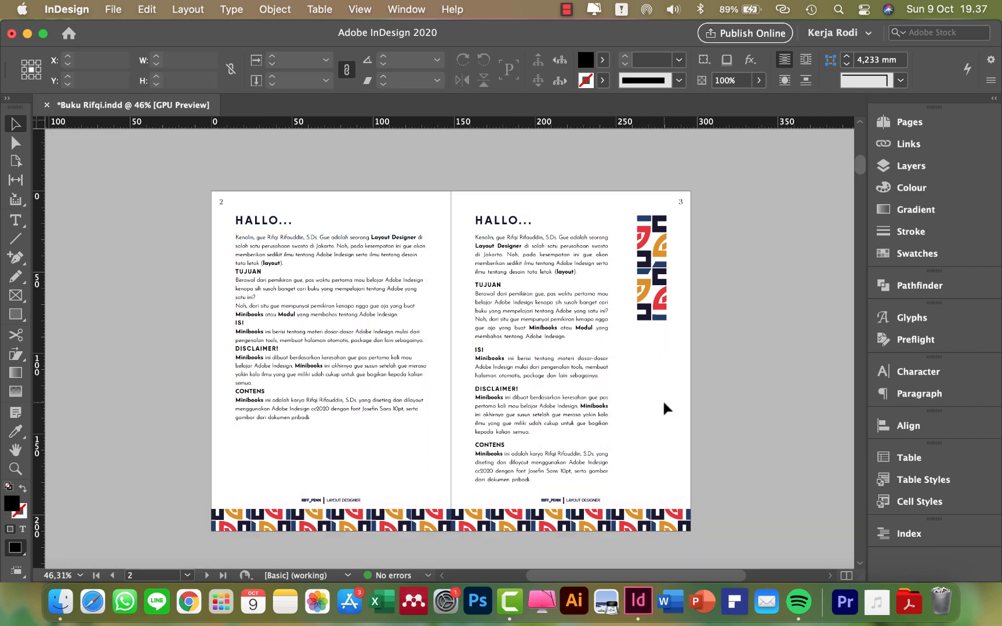
left_click_drag(655, 394, 603, 369)
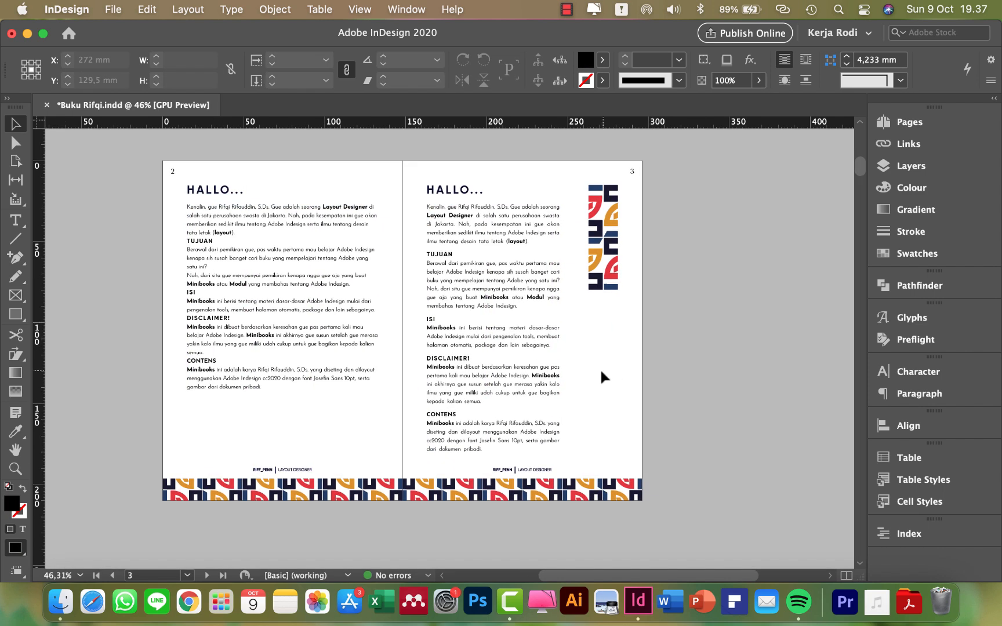
scroll(599, 367, "up", 2)
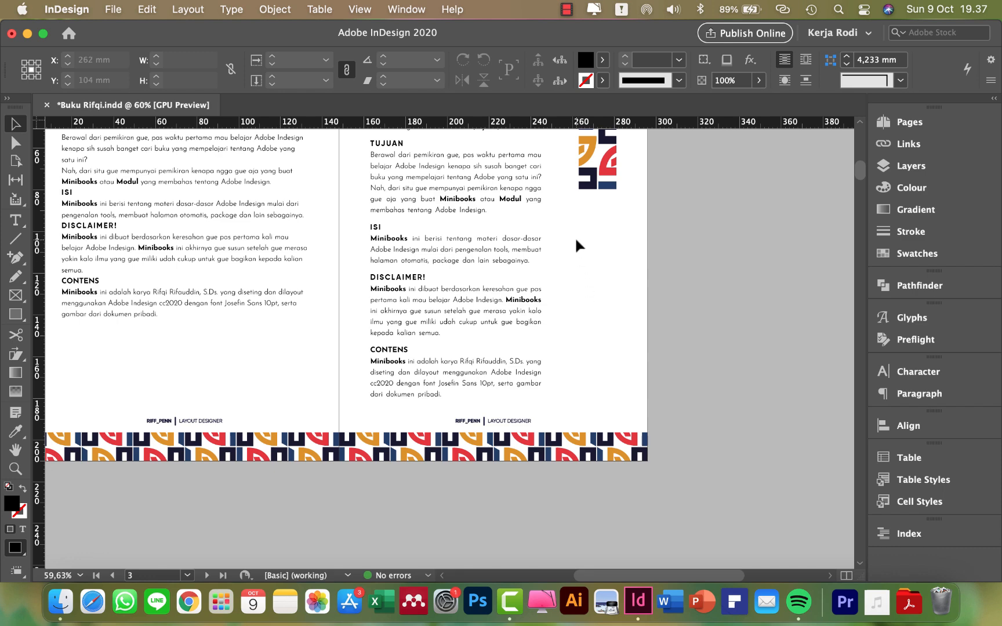
left_click_drag(558, 219, 637, 414)
scroll(615, 407, "up", 3)
scroll(603, 377, "left", 8)
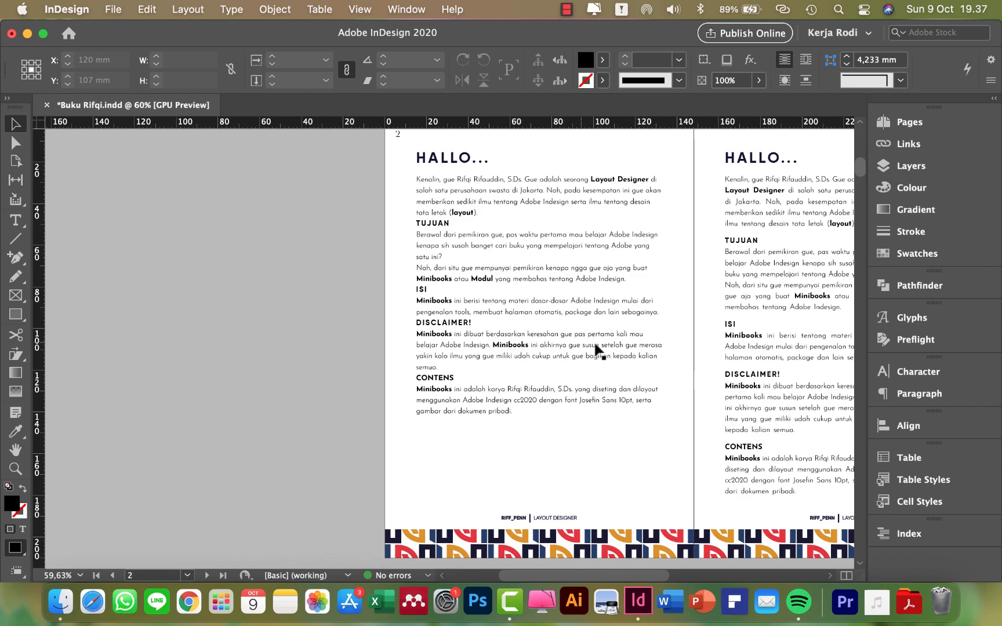
scroll(597, 348, "down", 2)
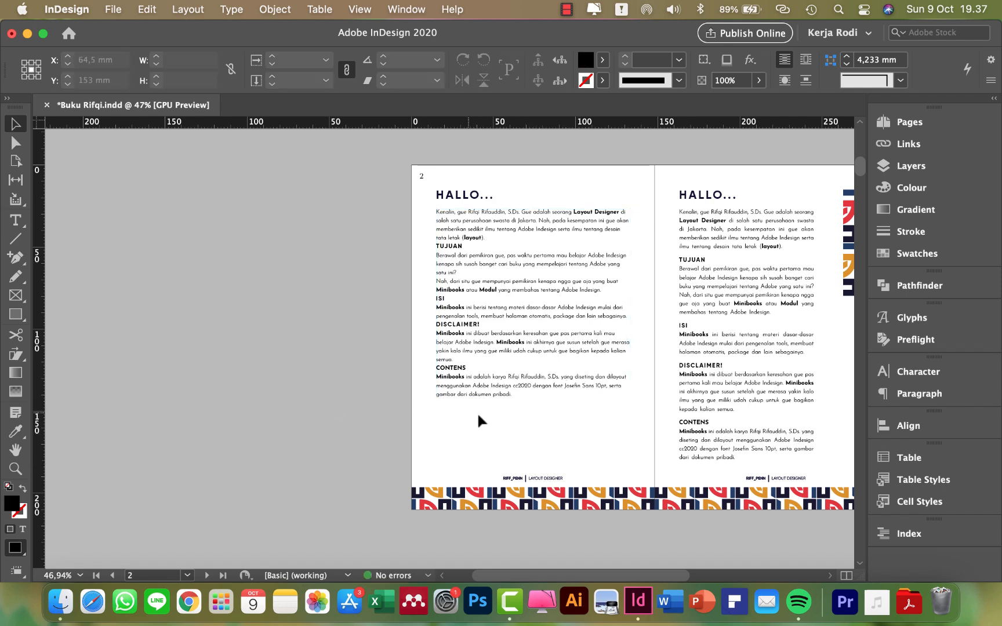
Shorten page 2's body text frame to about 20 mm, ending after the opening paragraph, and pick up its overset text.
left_click_drag(439, 403, 628, 454)
left_click(446, 265)
left_click(432, 255)
left_click_drag(495, 268, 499, 271)
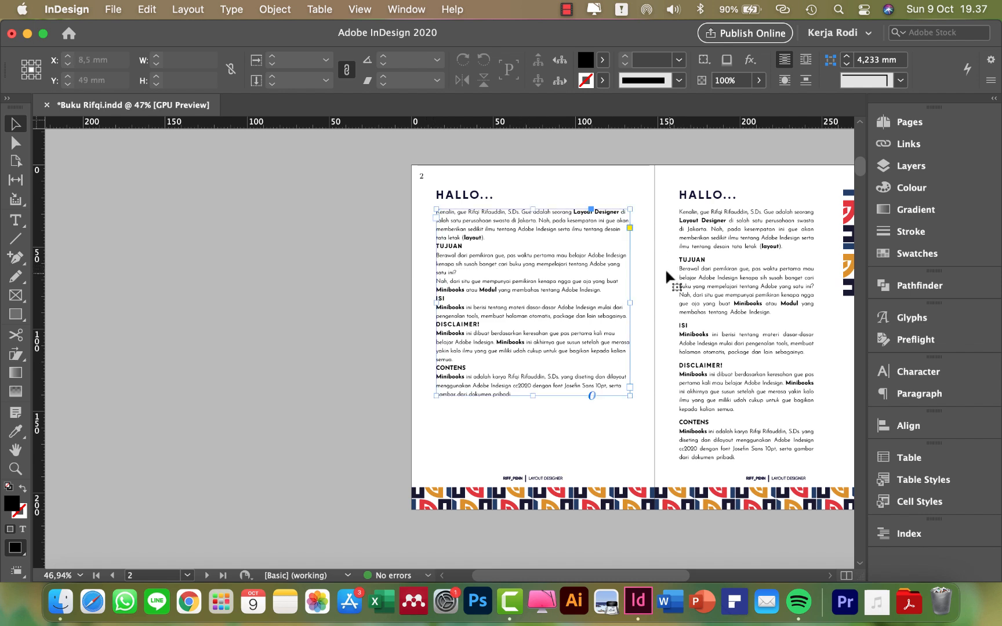
key("w")
left_click_drag(533, 400, 560, 243)
left_click(630, 234)
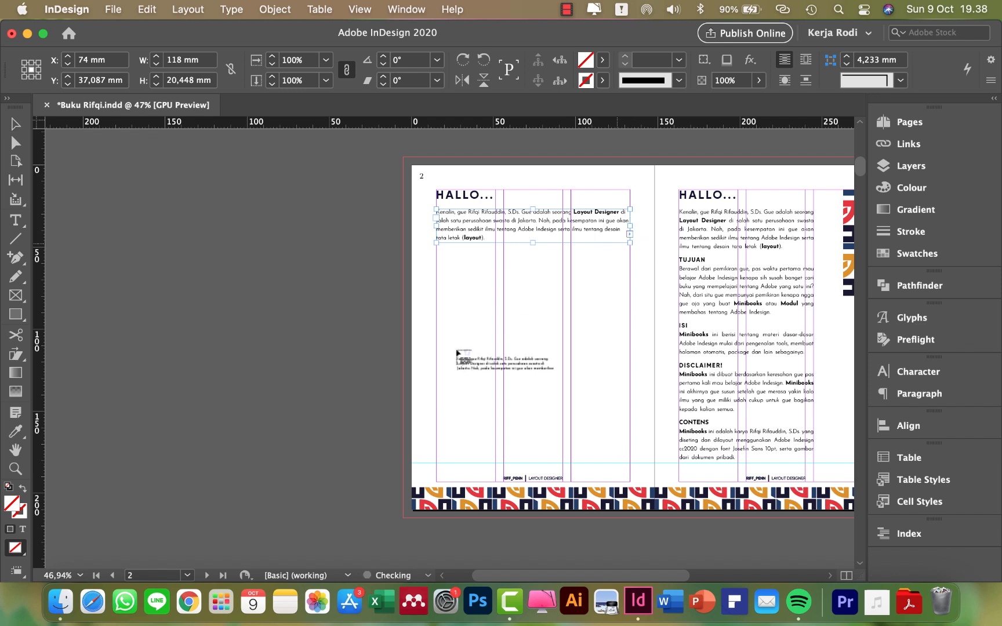
Flow the overset text from TUJUAN onward into a second full-width frame lower on page 2, and hide the guides.
left_click(437, 300)
left_click_drag(494, 393, 630, 393)
left_click_drag(534, 397, 533, 389)
key("w")
left_click(330, 354)
left_click_drag(372, 313, 359, 344)
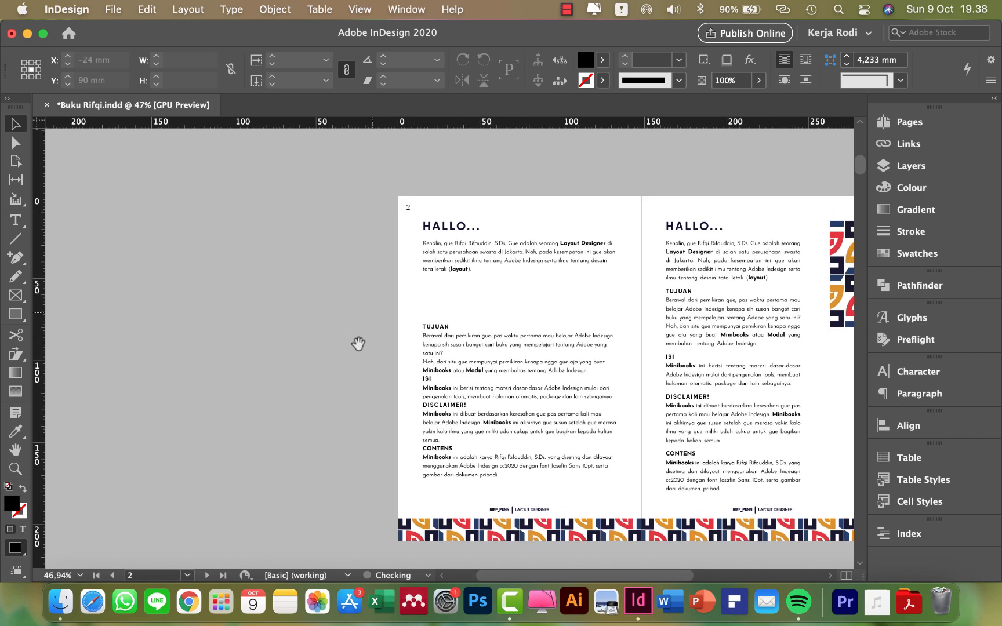
Examine the gap between page 2's two text blocks and both pages' column structure with the guides shown and hidden.
left_click_drag(419, 279, 608, 313)
scroll(441, 371, "down", 2)
scroll(441, 371, "right", 2)
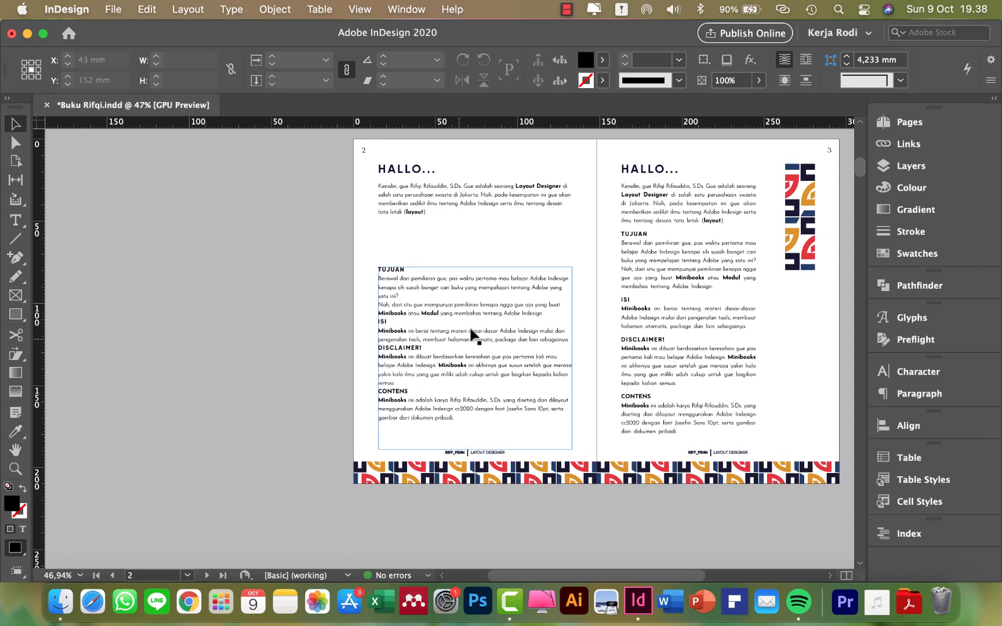
key("w")
scroll(493, 353, "right", 5)
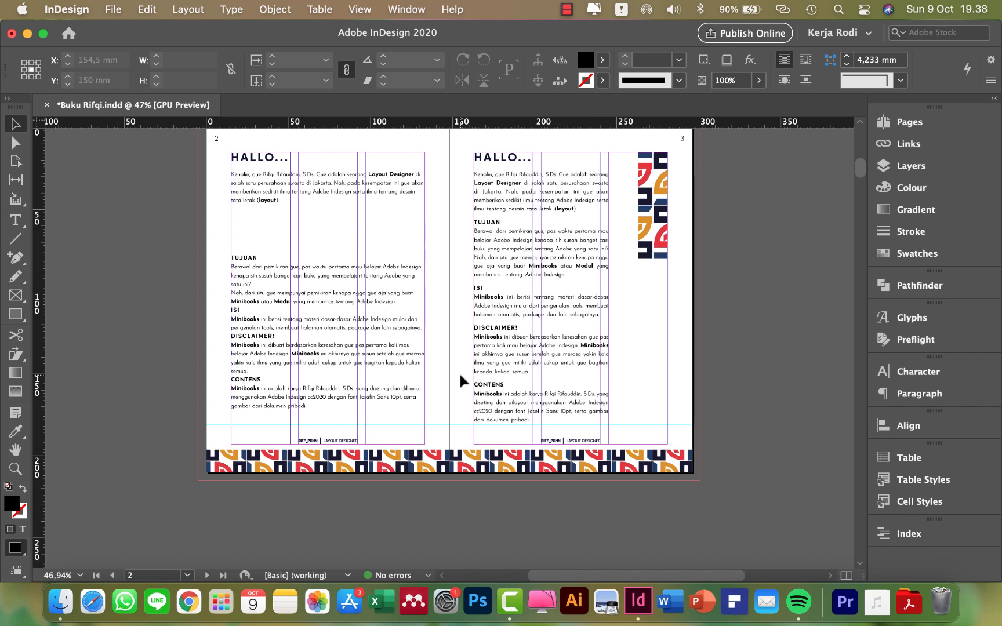
left_click_drag(459, 376, 339, 362)
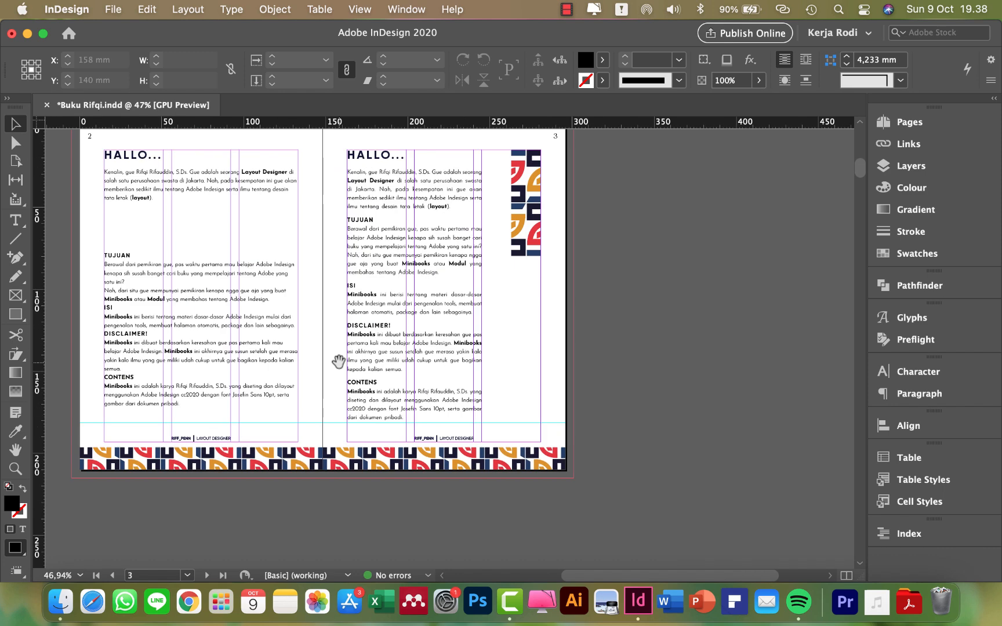
key("w")
scroll(606, 362, "up", 1)
scroll(606, 362, "left", 1)
left_click(415, 298)
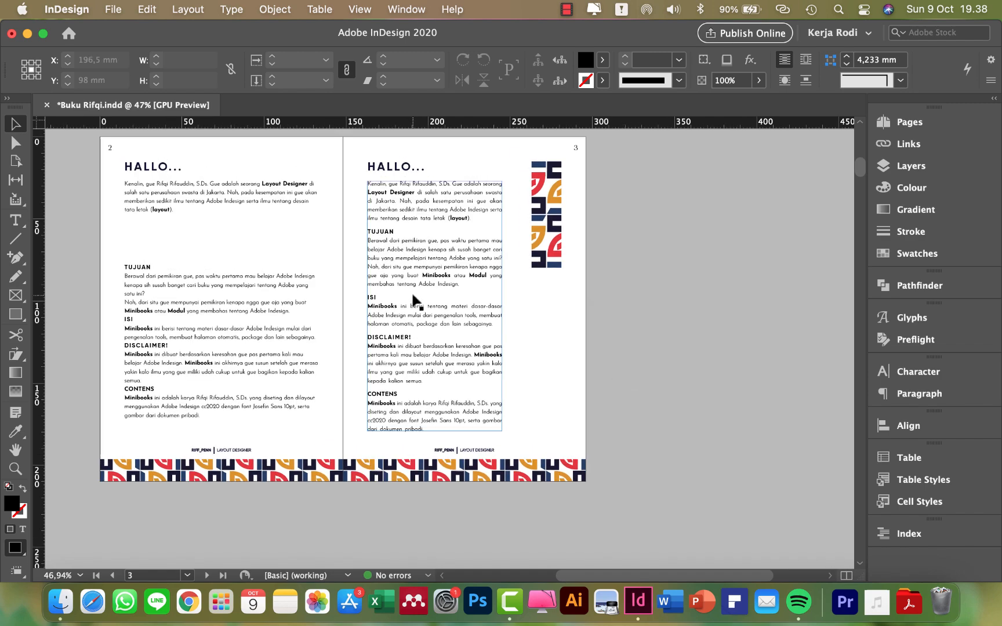
Show the guides and select all of the body text on page 3 for inspection.
scroll(413, 296, "up", 5)
left_click_drag(413, 296, 433, 354)
key("w")
scroll(445, 294, "up", 3)
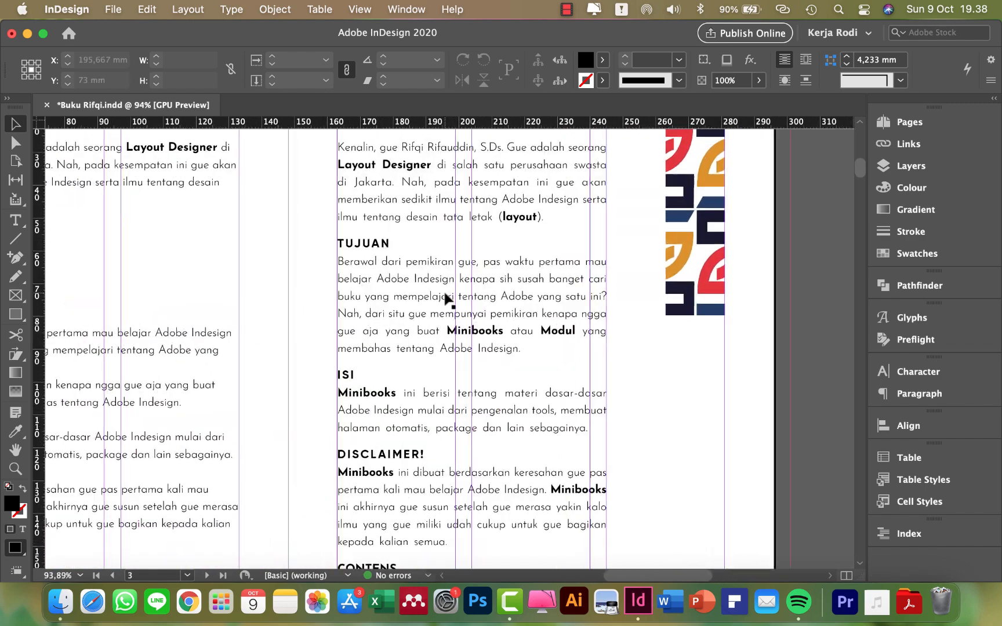
scroll(445, 295, "up", 1)
double_click(486, 315)
triple_click(484, 313)
key("super+a")
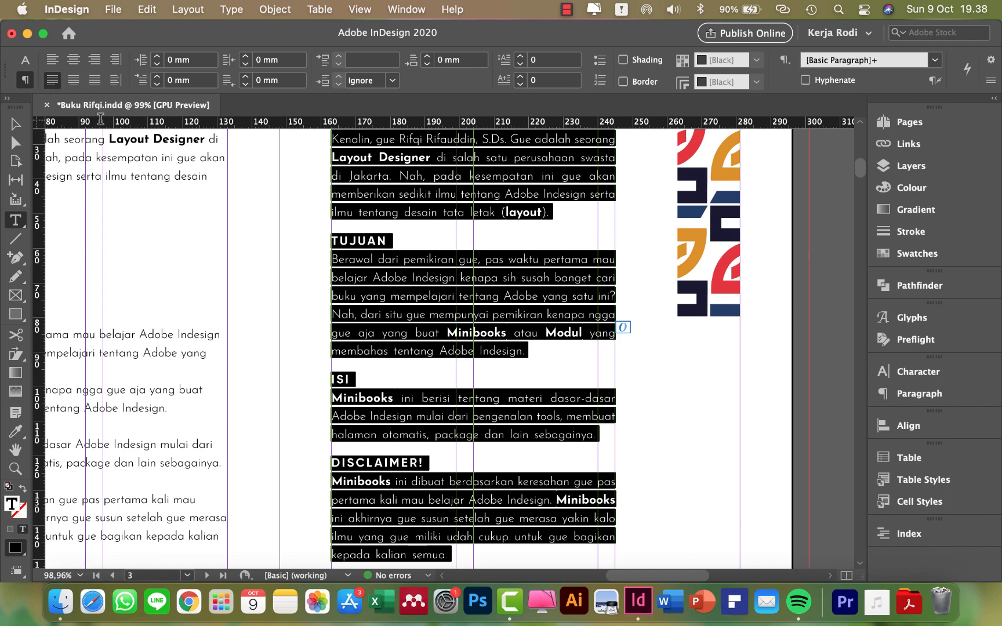
Inspect the justified word spacing in the first line below page 3's ISI heading.
scroll(397, 283, "down", 3)
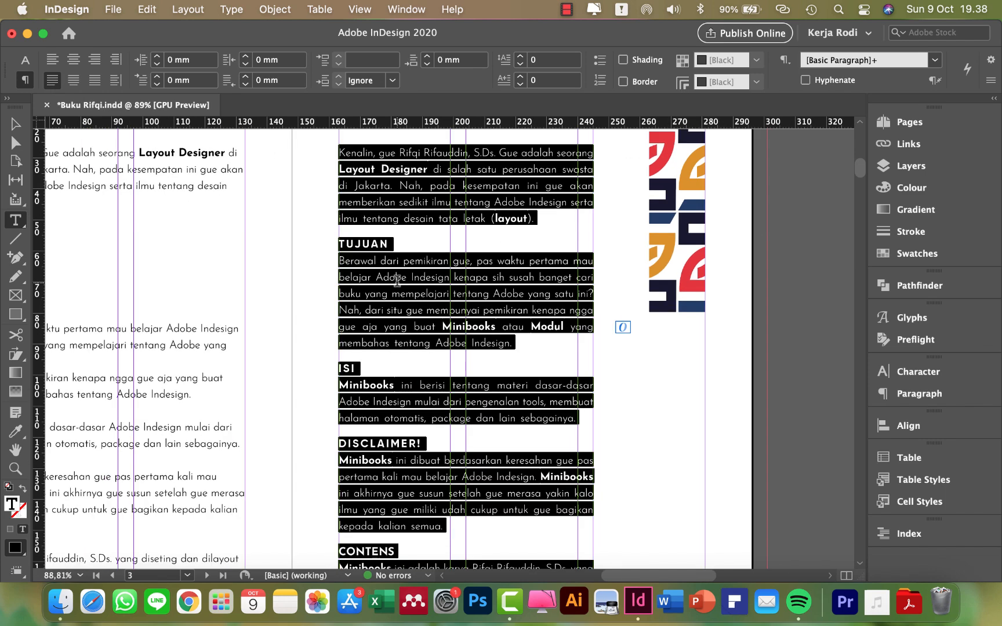
scroll(398, 280, "down", 2)
scroll(394, 308, "up", 3)
scroll(393, 309, "up", 2)
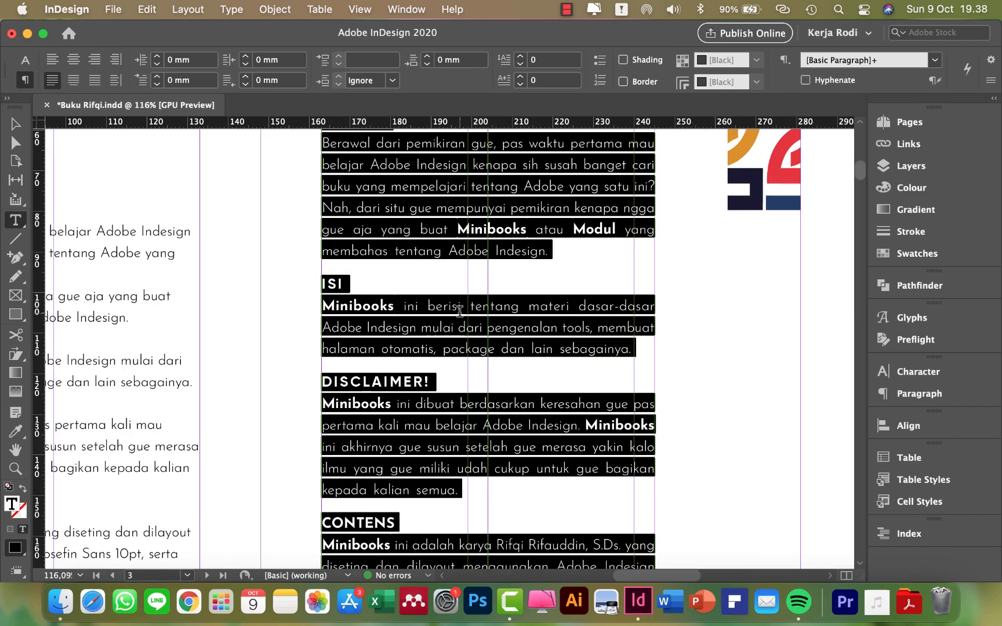
triple_click(448, 308)
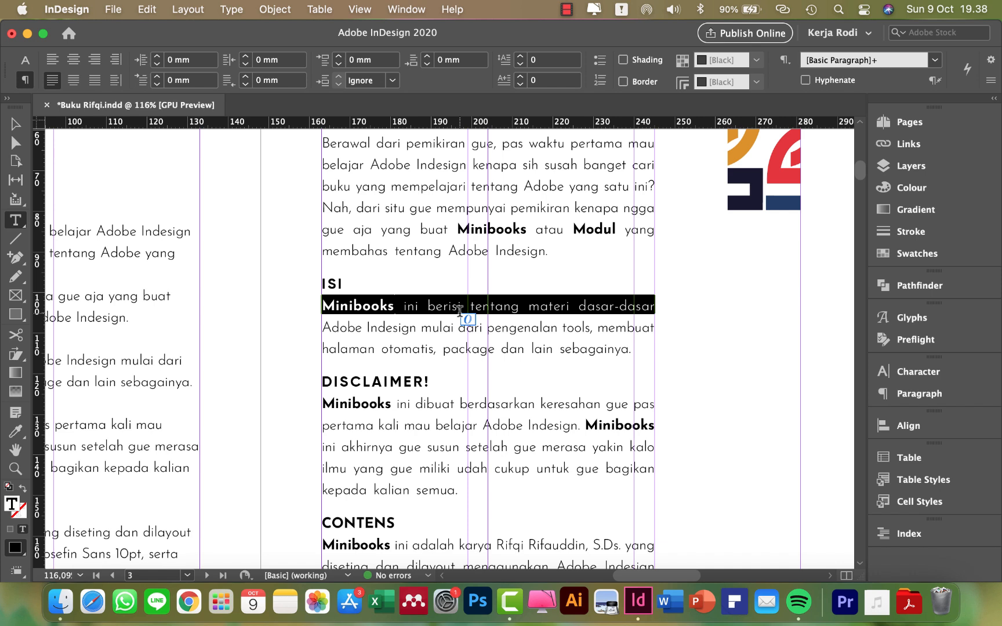
key("Left")
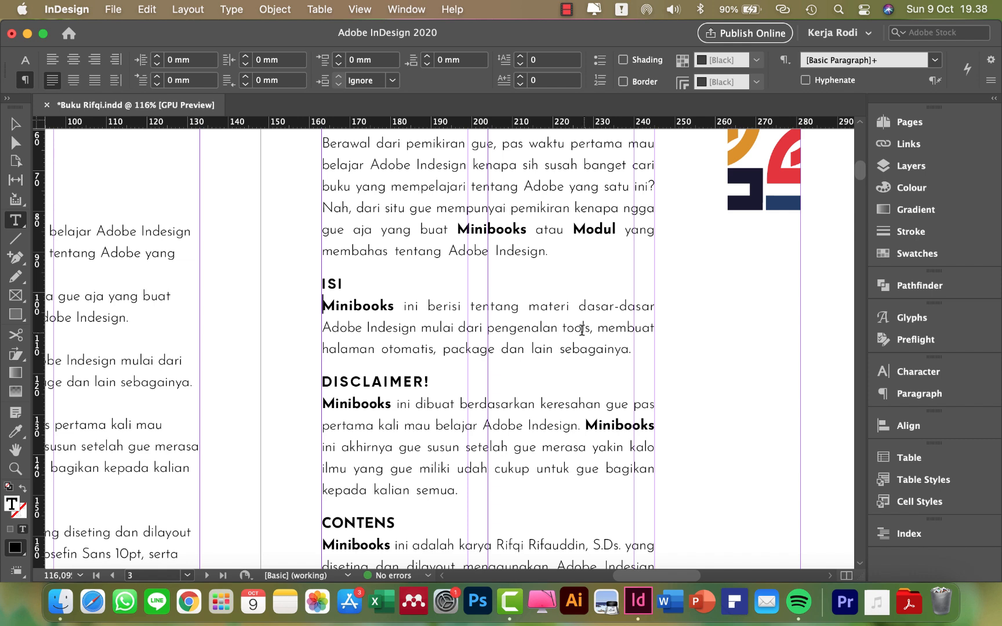
Break the ISI paragraph on page 3 into new paragraphs before "pengenalan tools", "membuat halaman otomatis" and "package".
double_click(528, 328)
key("Left")
key("Return")
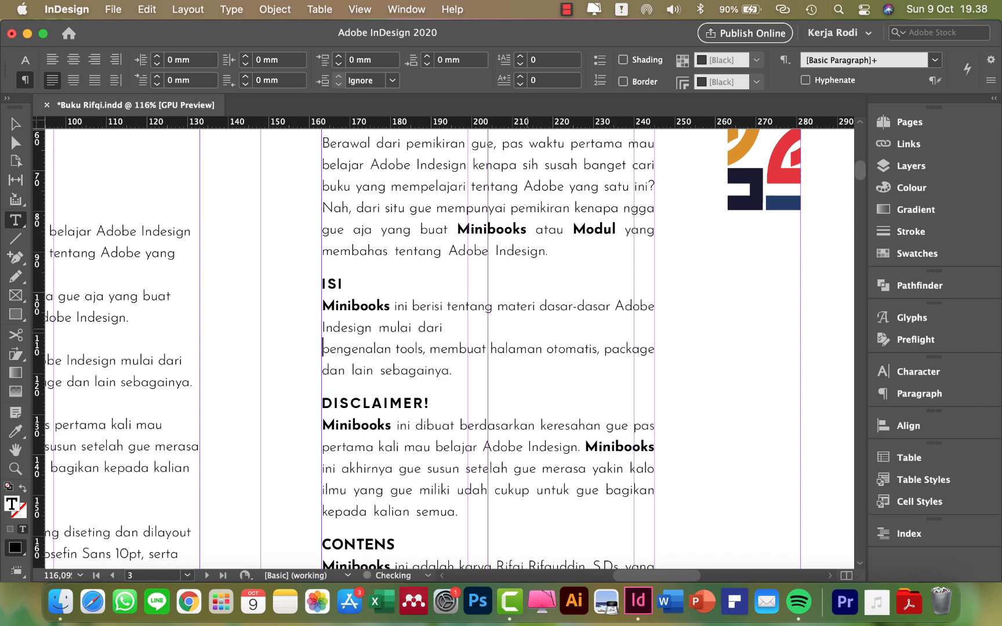
triple_click(497, 347)
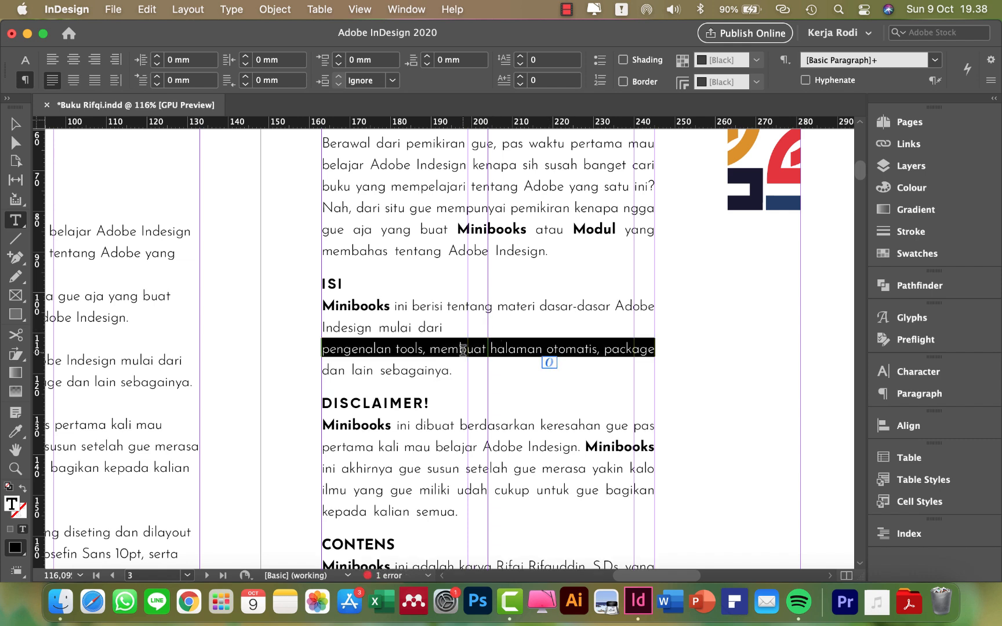
double_click(464, 349)
key("Left")
key("Return")
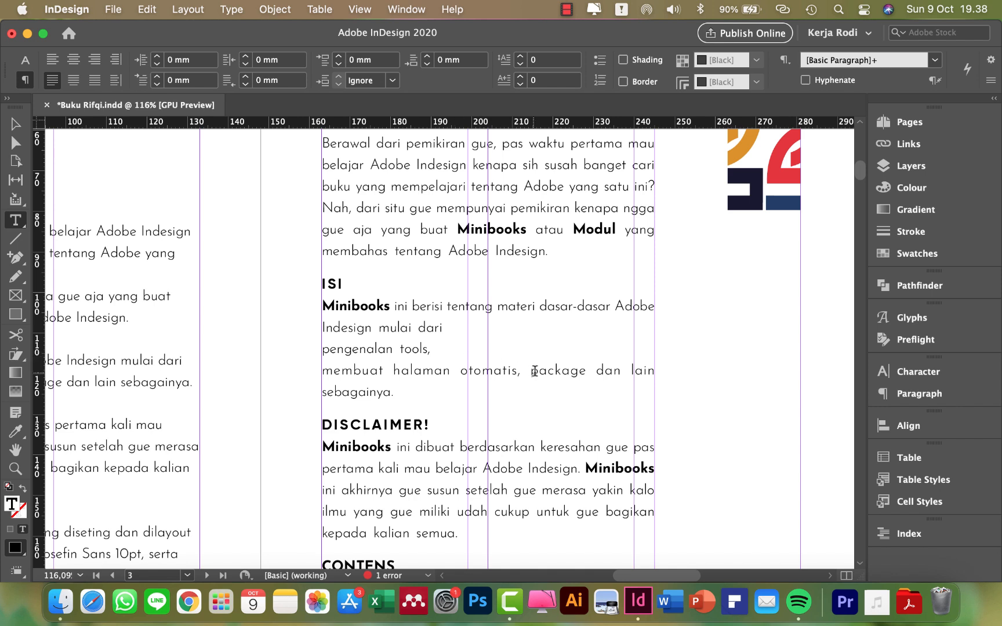
double_click(535, 371)
key("Left")
key("Return")
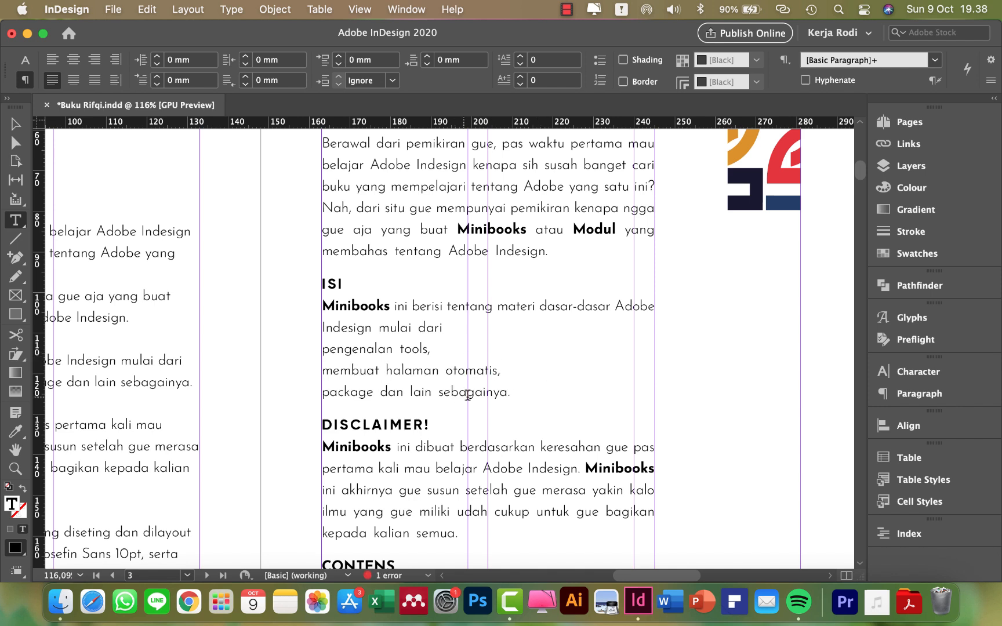
Format the paragraphs below page 3's ISI heading as a numbered list.
double_click(353, 329)
left_click_drag(353, 335, 355, 376)
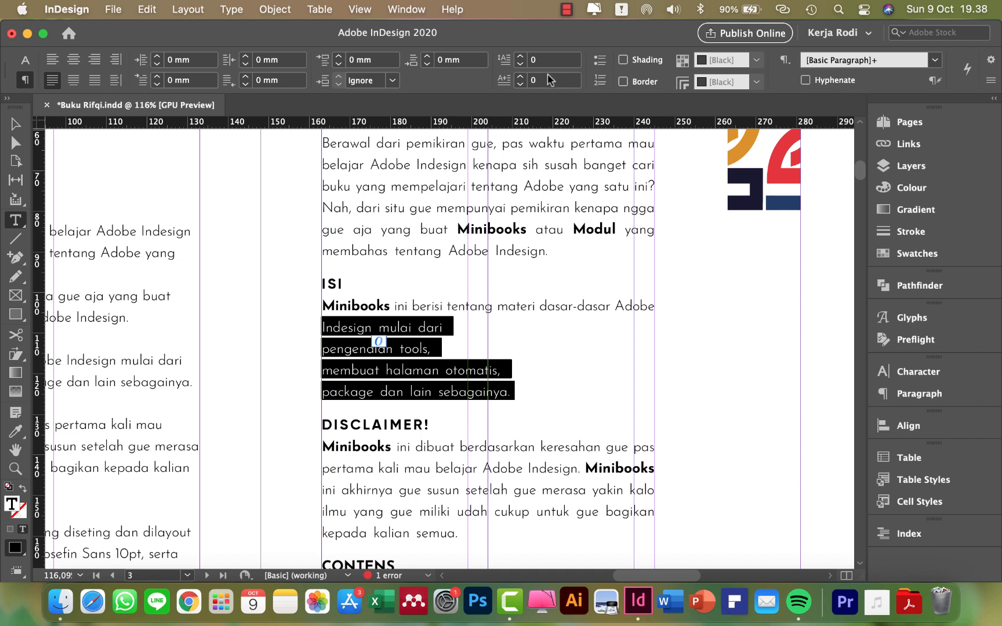
left_click(601, 80)
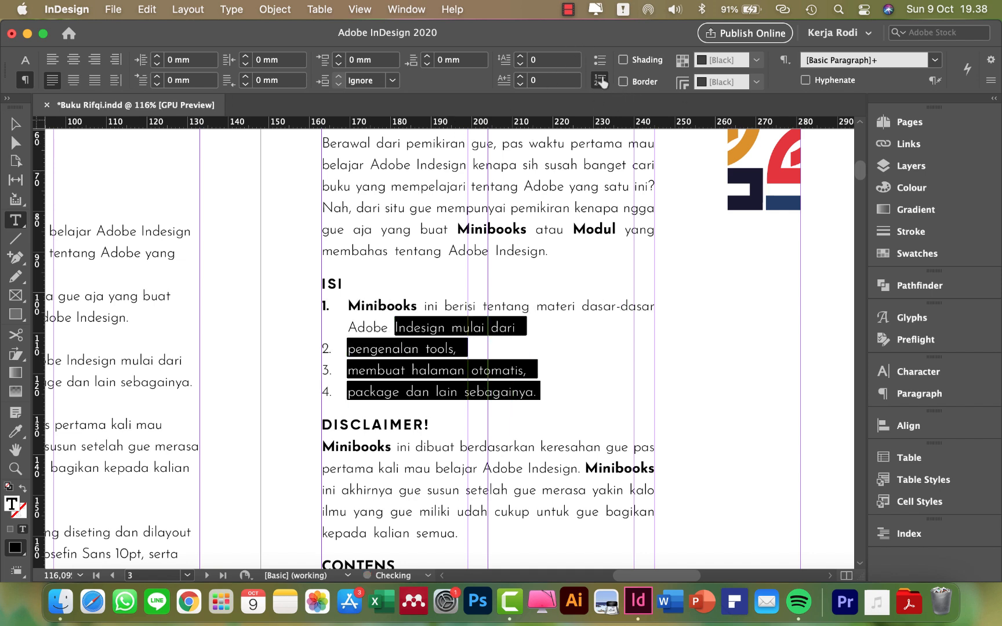
Split "Adobe Indesign mulai dari" off the first list item into its own numbered item.
triple_click(419, 332)
left_click(413, 333)
left_click_drag(375, 298, 378, 362)
triple_click(383, 323)
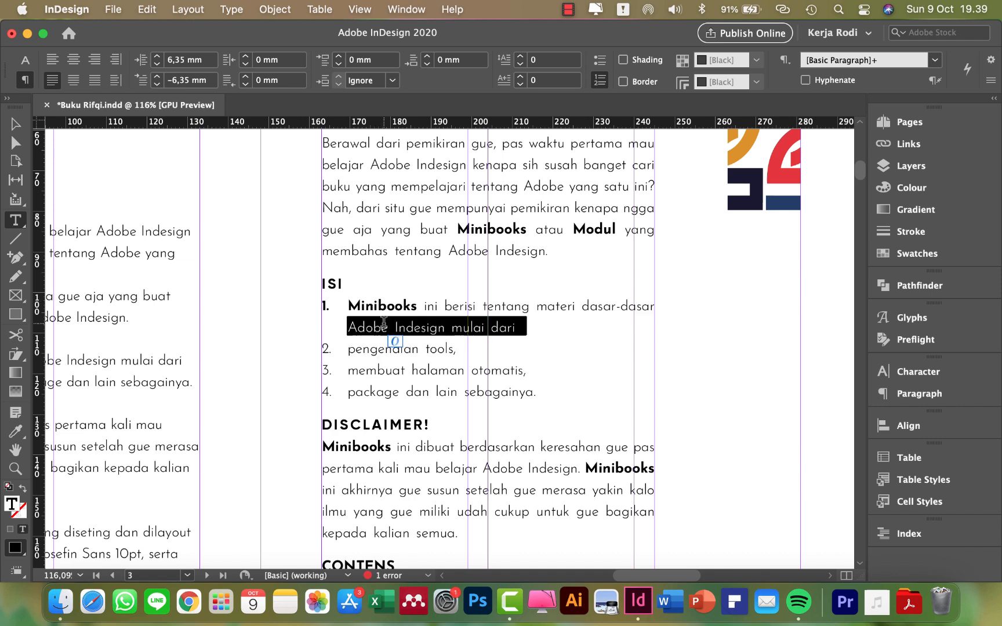
key("Left")
key("Return")
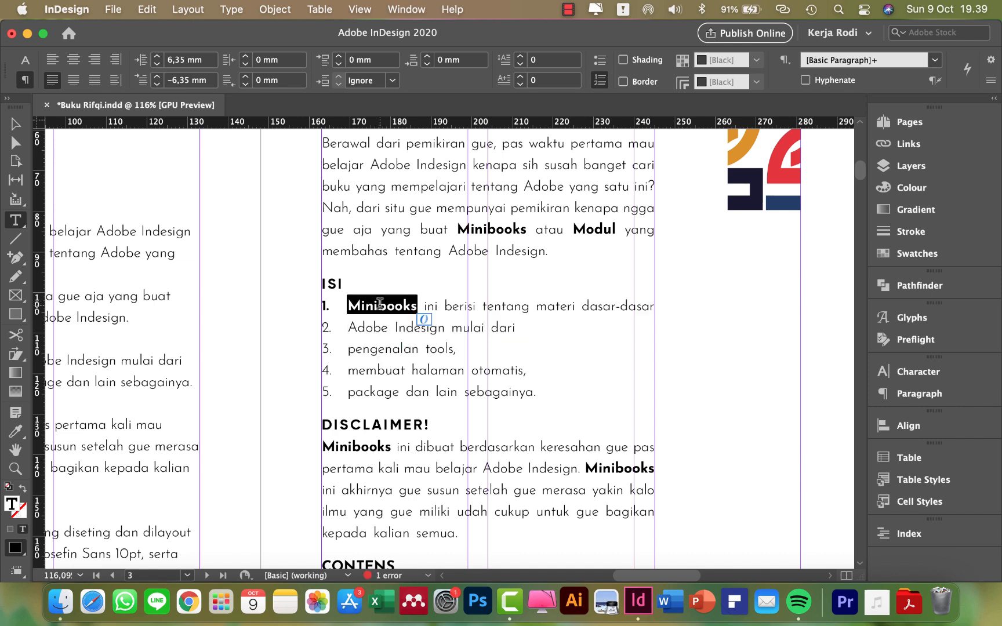
Remove the list formatting from the introductory line "Minibooks ini berisi tentang materi dasar-dasar" under ISI.
triple_click(380, 306)
left_click(600, 59)
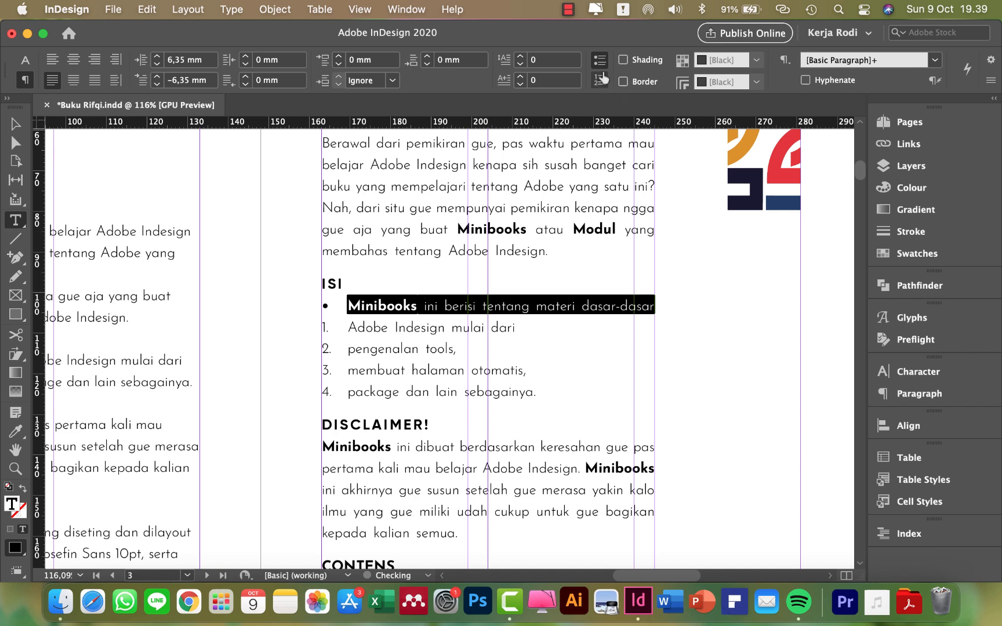
left_click(600, 62)
left_click(408, 308)
Try first-line indents of -5 mm and -7 mm on the four numbered items under ISI.
double_click(397, 329)
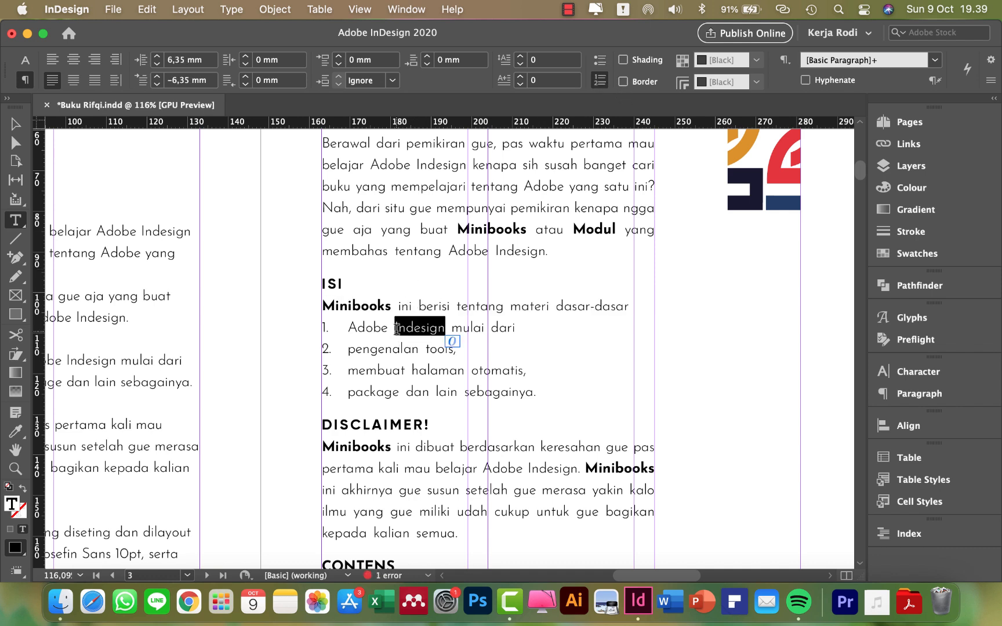
left_click_drag(396, 329, 396, 395)
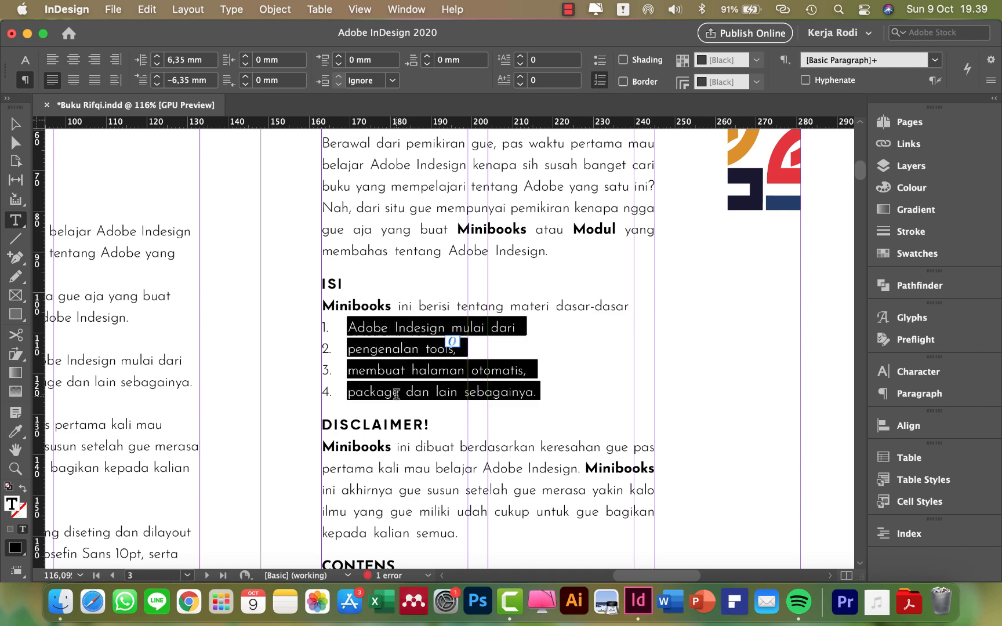
left_click(157, 77)
left_click(157, 77)
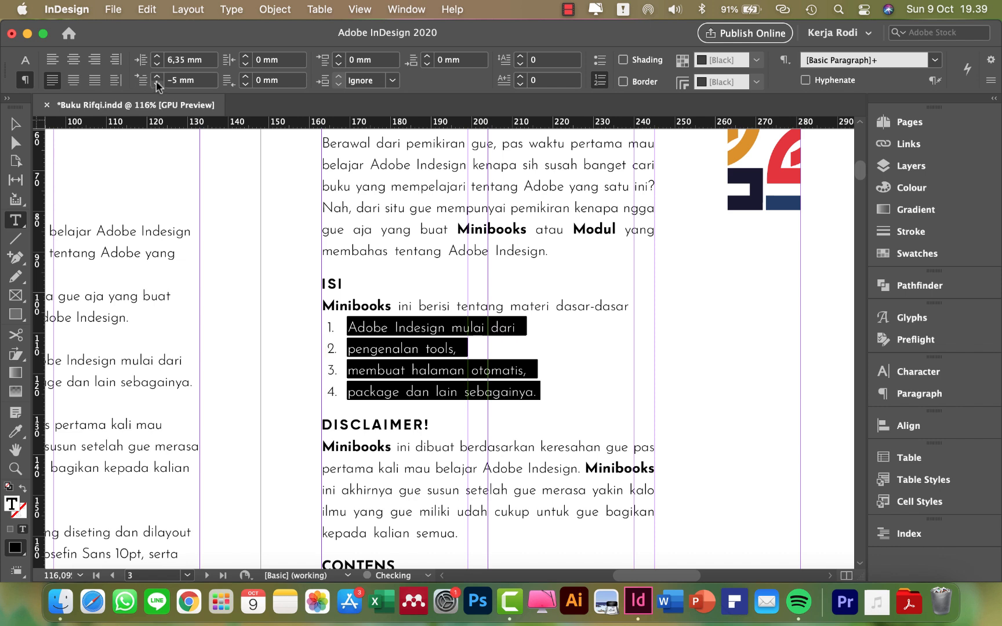
left_click(156, 77)
left_click(156, 81)
left_click(157, 81)
left_click(156, 84)
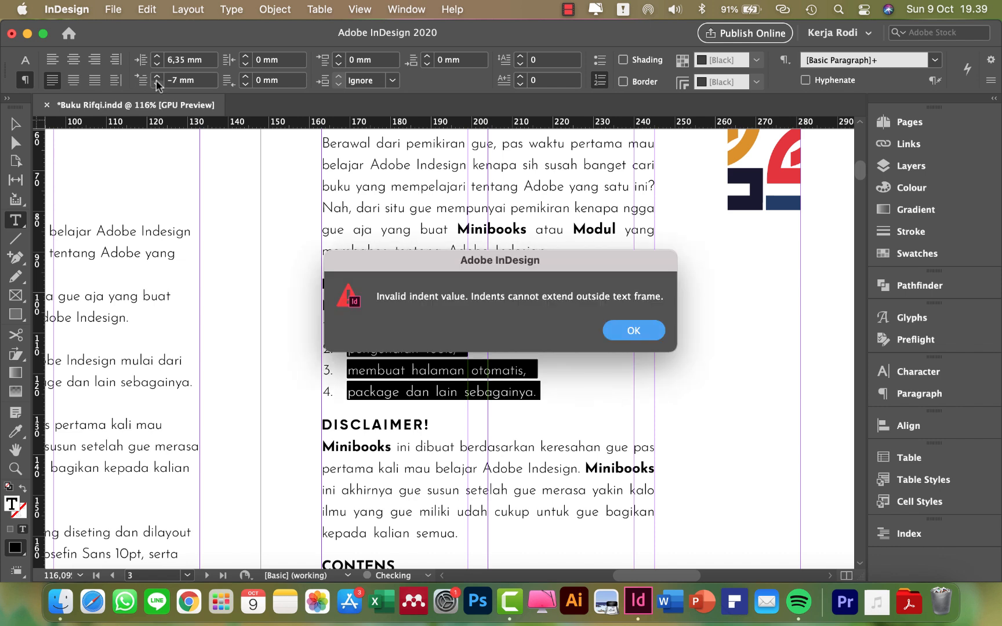
left_click(632, 329)
Set the four numbered items' left indent to 7 mm and their first-line indent to -7 mm.
left_click(156, 56)
left_click(156, 56)
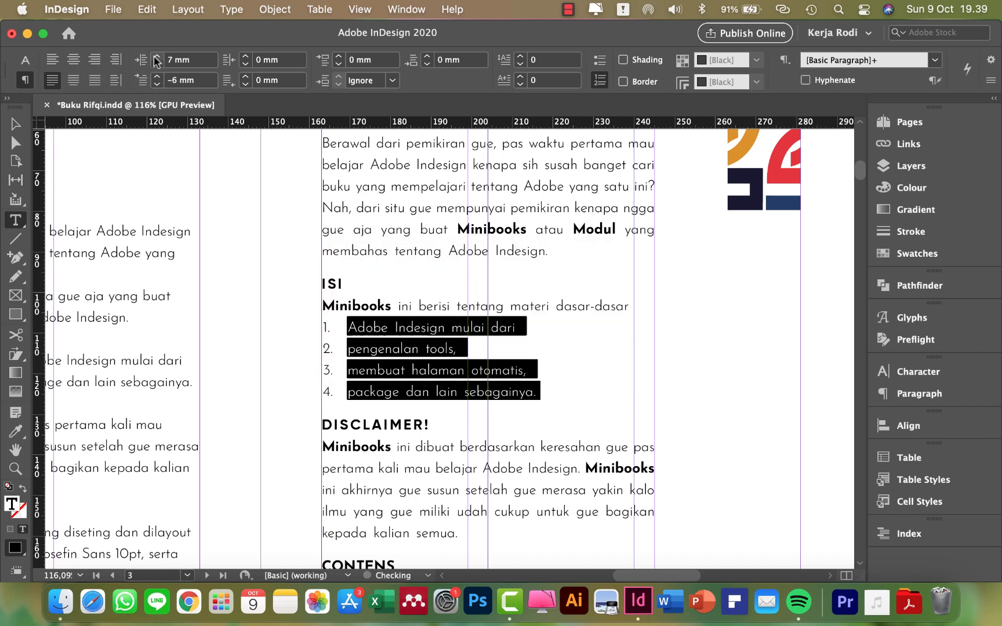
left_click(156, 84)
left_click(157, 85)
left_click(157, 85)
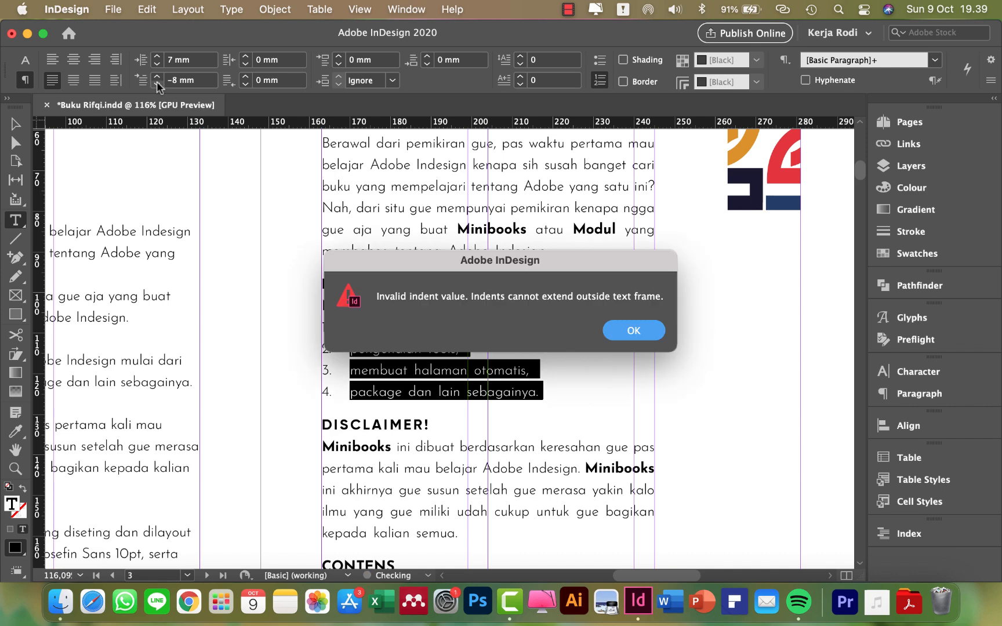
left_click(632, 330)
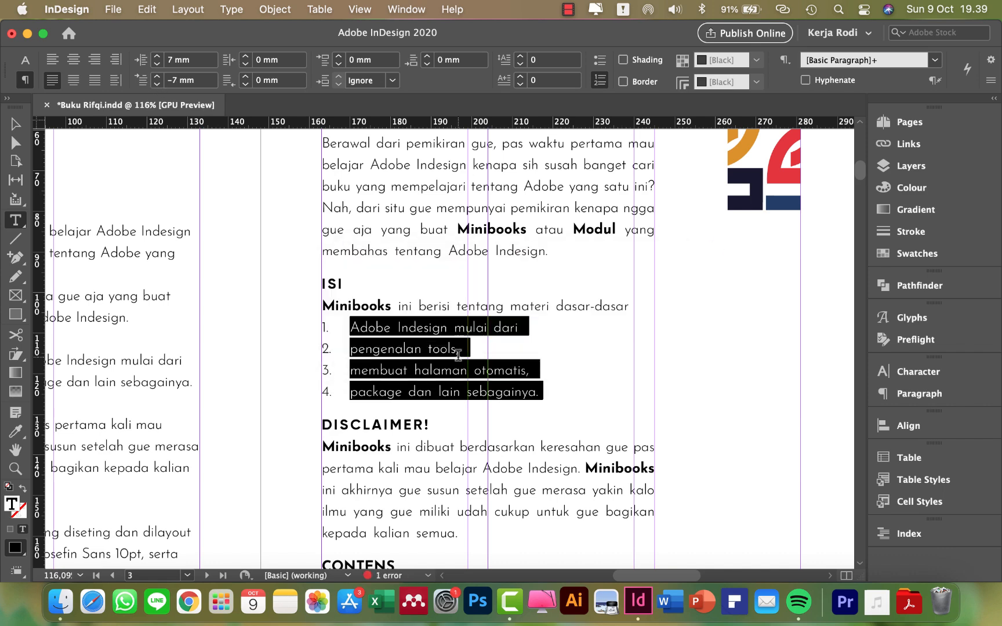
Add a fifth item "cdchgc" to the end of the numbered list, followed by an empty sixth item.
scroll(459, 356, "down", 3)
left_click(525, 360)
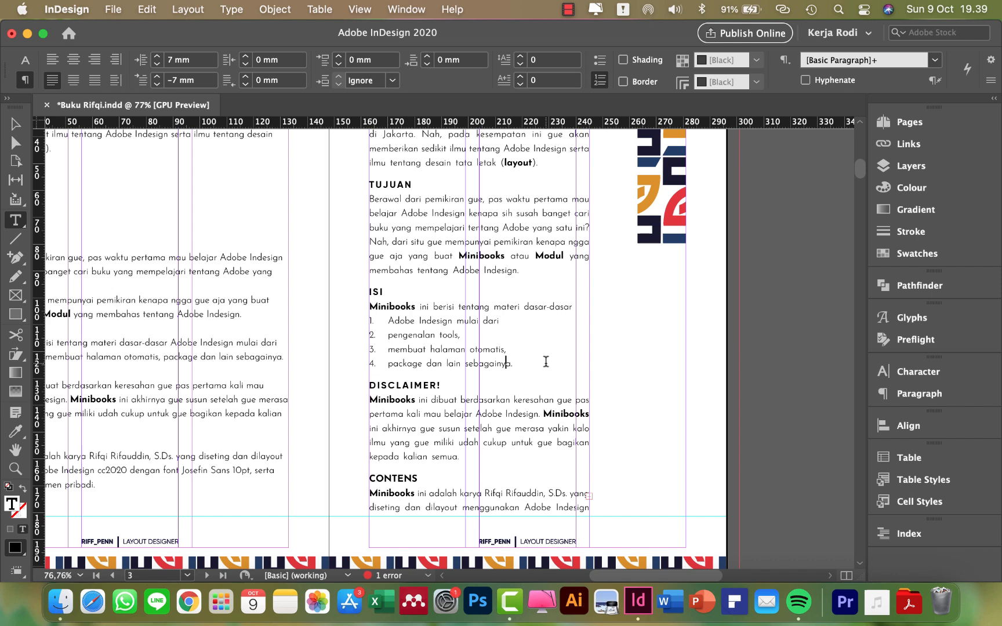
key("Return")
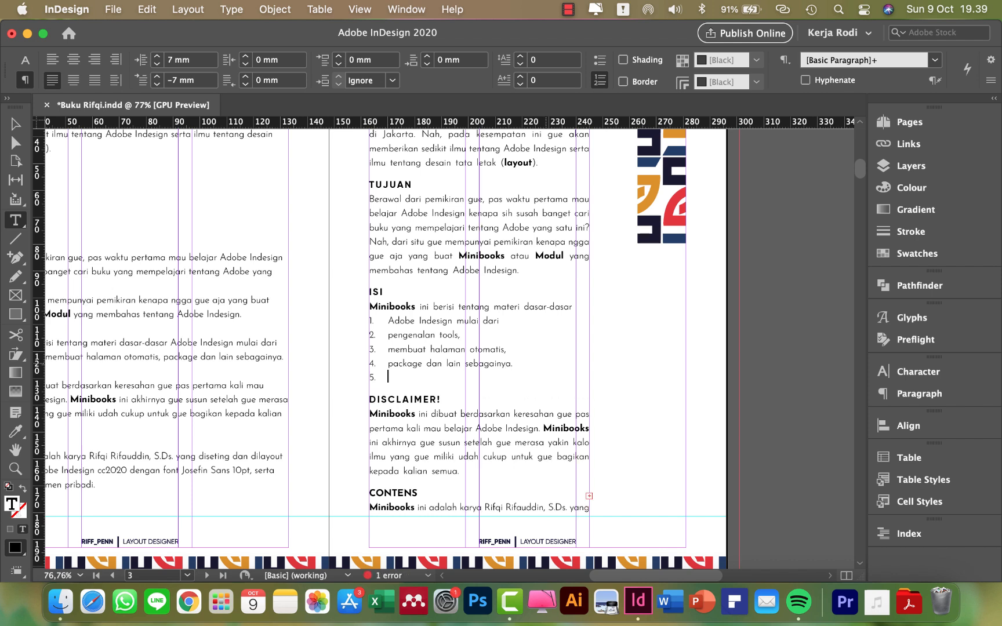
type("cdchgc")
key("Return")
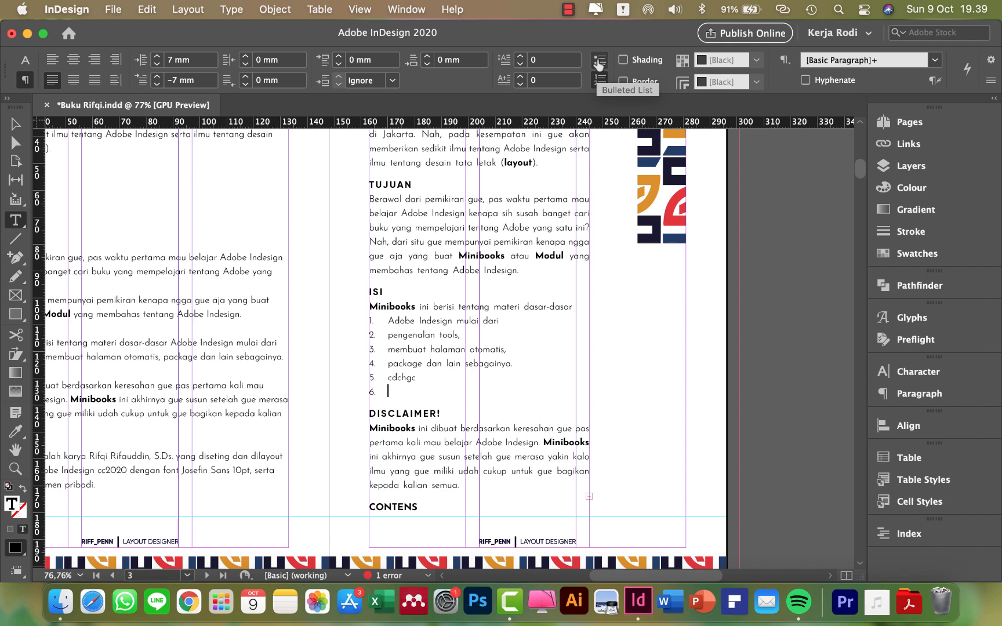
Convert all the numbered items under ISI, including the empty last one, to a bulleted list.
left_click(599, 65)
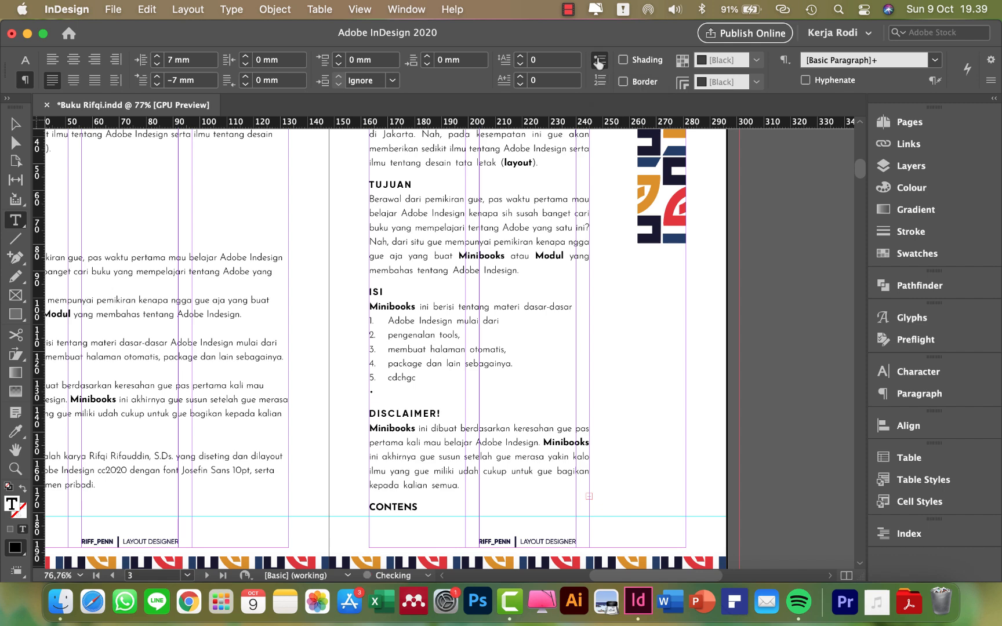
double_click(407, 377)
left_click_drag(407, 374, 406, 318)
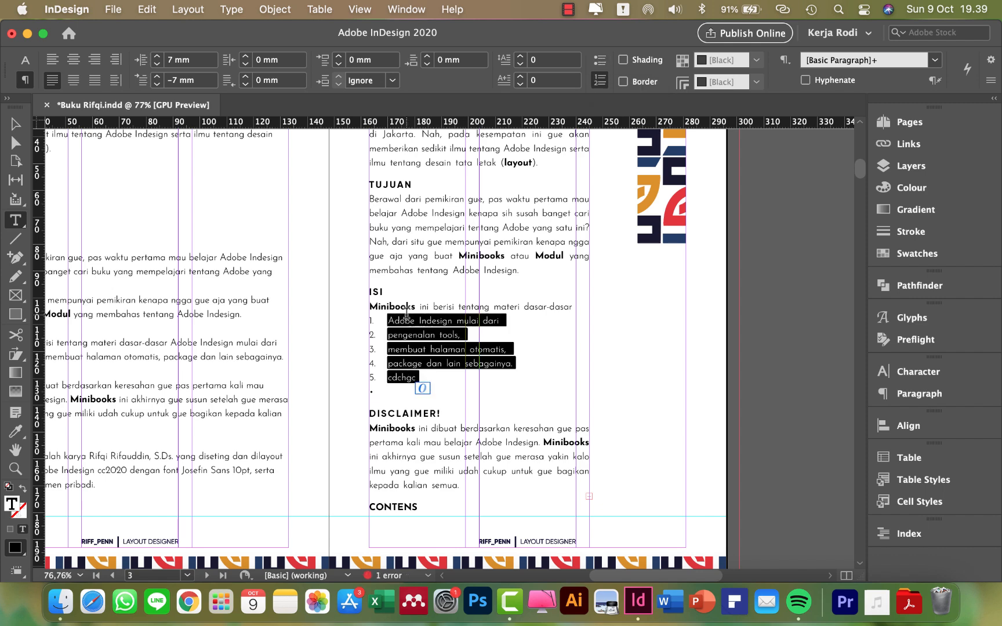
left_click(599, 60)
Inspect the bulleted list up close and the character formatting of its fourth item.
left_click(406, 348)
scroll(406, 348, "up", 5)
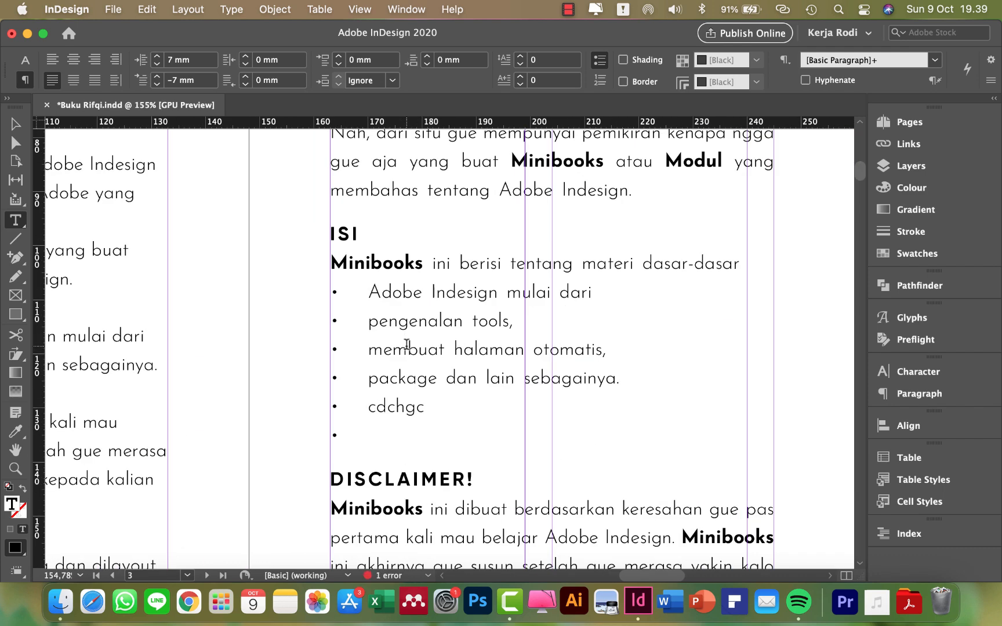
scroll(407, 344, "down", 1)
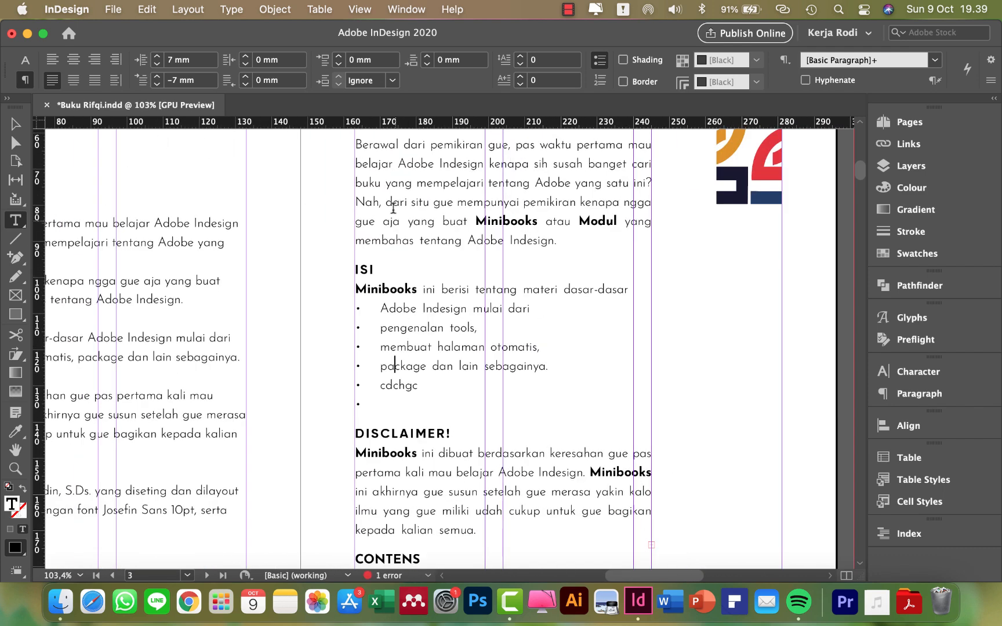
triple_click(452, 365)
key("super+alt+7")
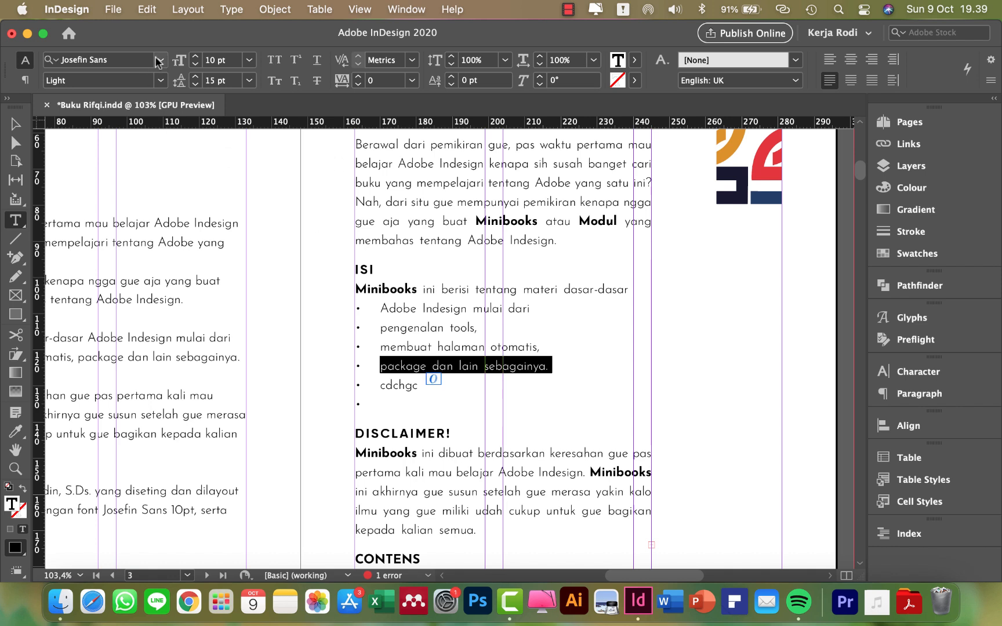
Extend page 3's body text frame downward to fit its content so the overset CONTENS text is included.
left_click(15, 124)
left_click_drag(699, 355, 649, 331)
scroll(675, 336, "down", 5)
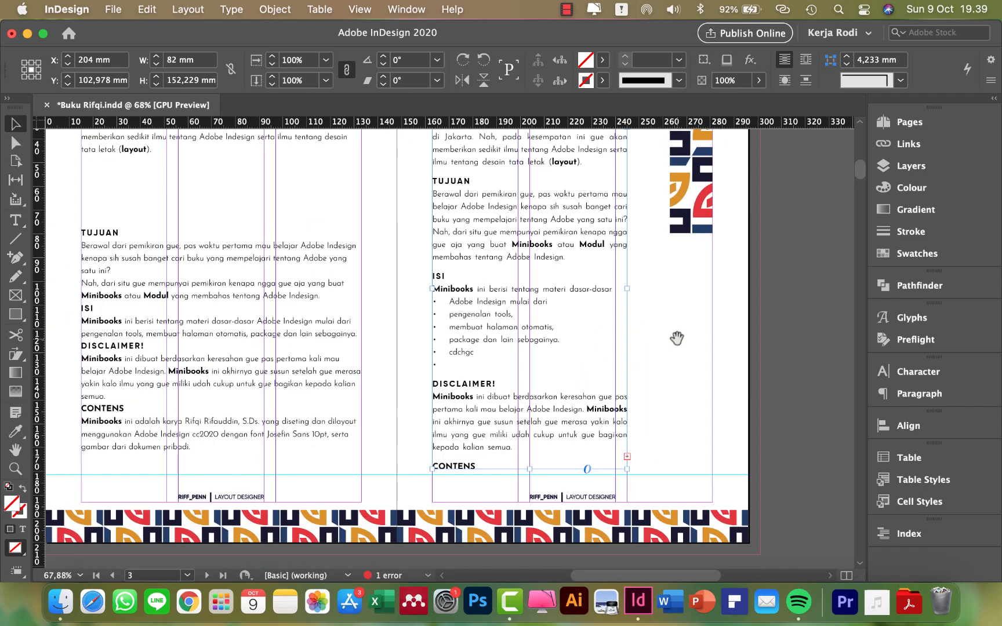
key("w")
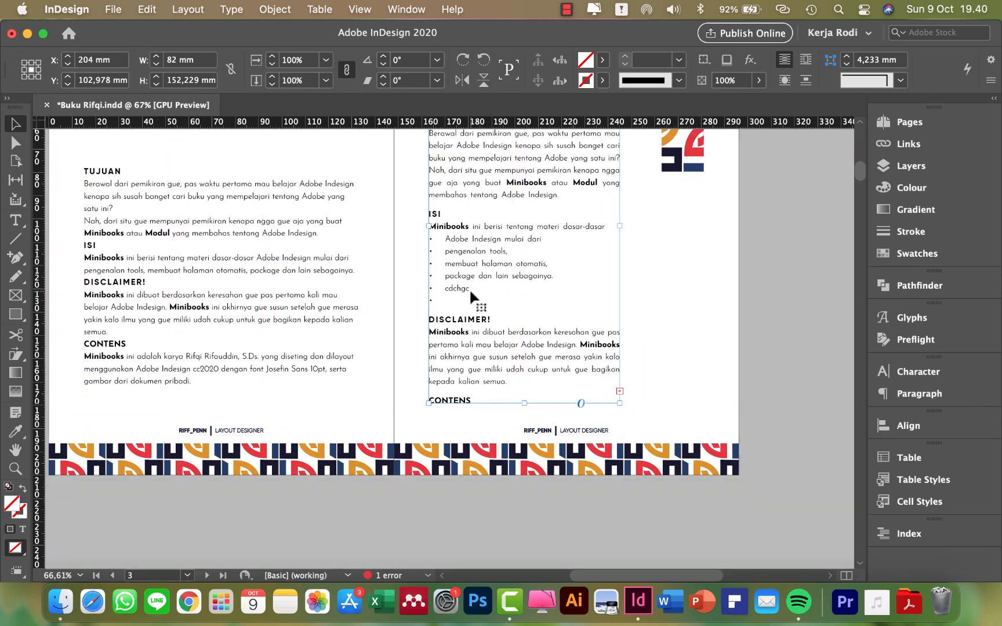
double_click(525, 403)
key("w")
left_click(630, 379)
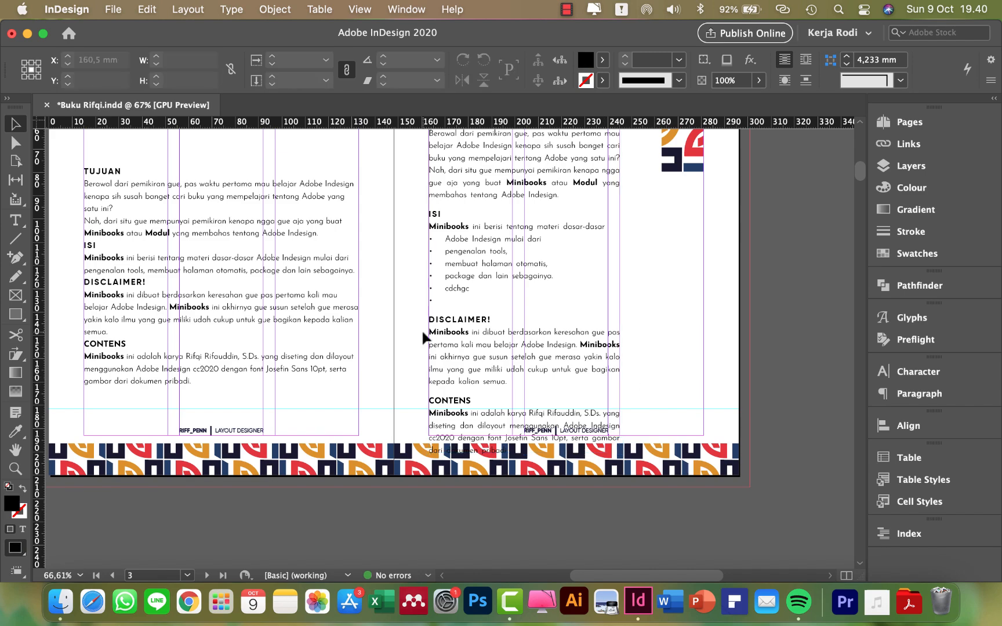
Review the layout of the page 2 and 3 spread with the guides hidden, focusing on page 3.
scroll(423, 334, "up", 5)
left_click_drag(659, 240, 551, 411)
scroll(506, 399, "down", 5)
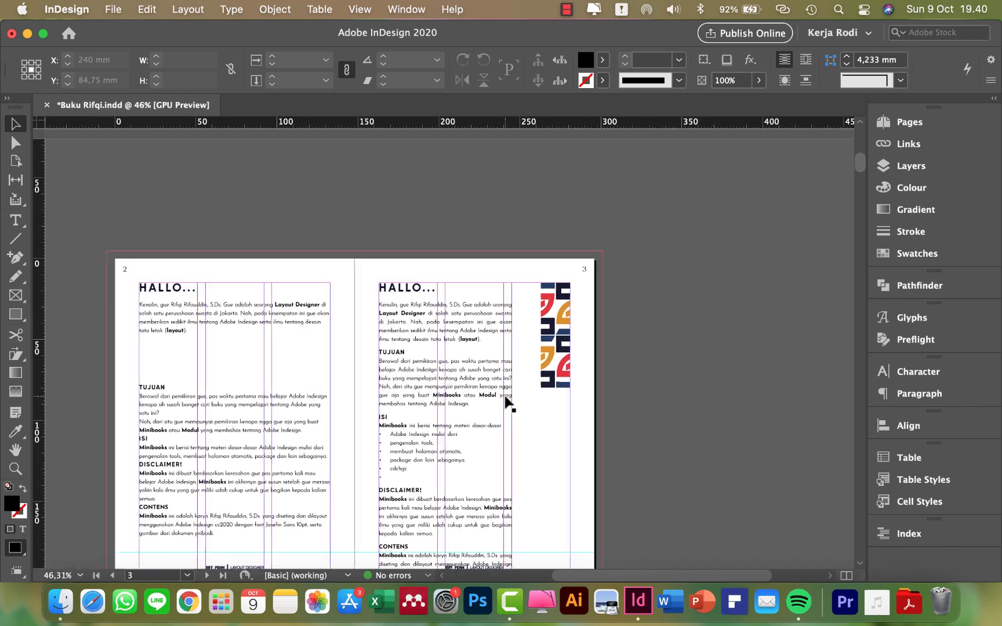
scroll(506, 399, "up", 2)
key("w")
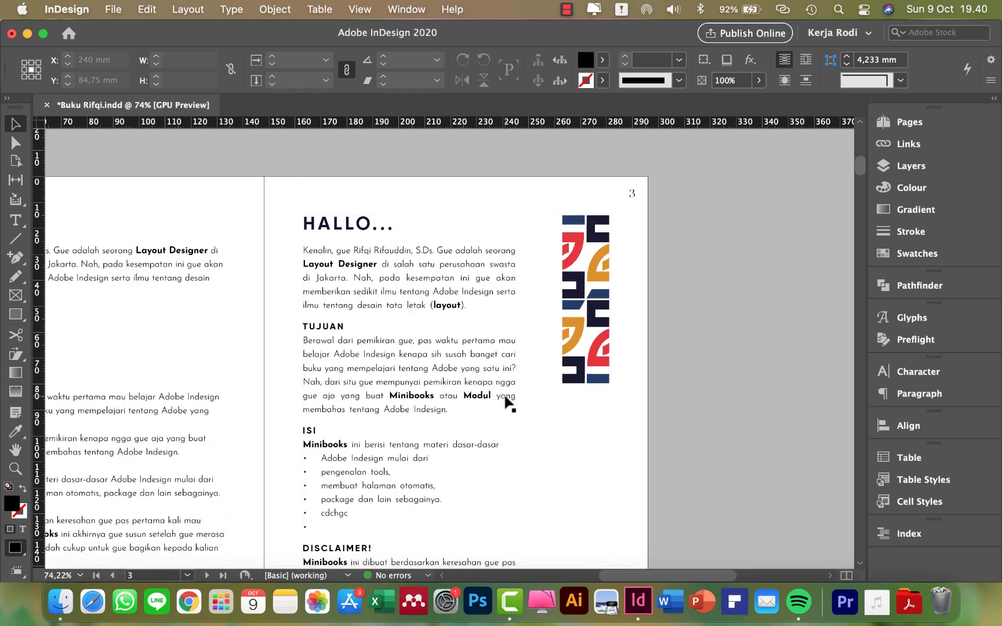
key("space")
left_click_drag(455, 425, 549, 369)
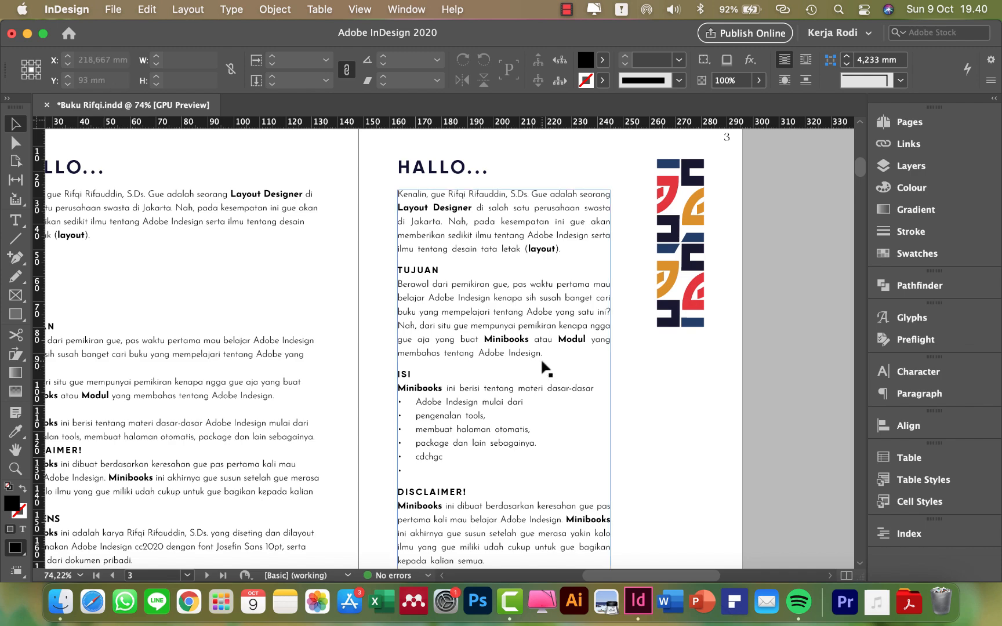
scroll(540, 358, "down", 2)
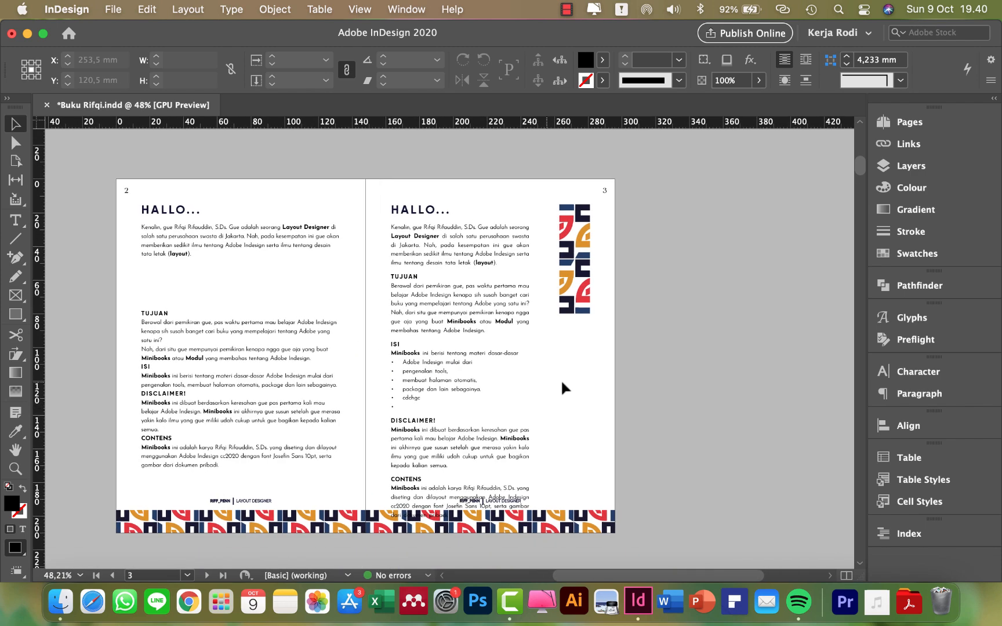
scroll(622, 380, "up", 2)
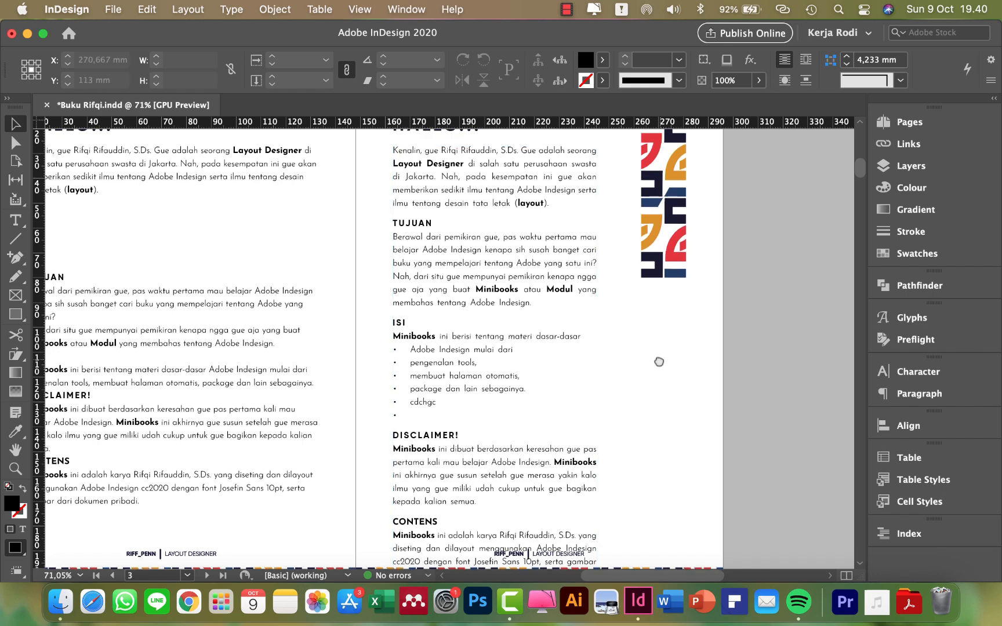
key("space")
left_click_drag(657, 361, 606, 389)
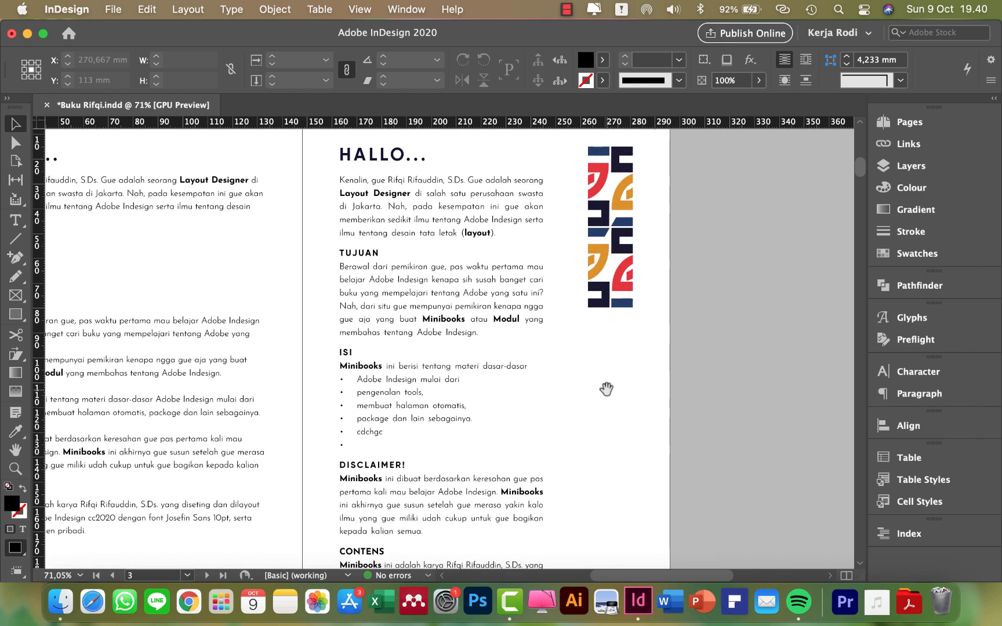
scroll(560, 365, "up", 1)
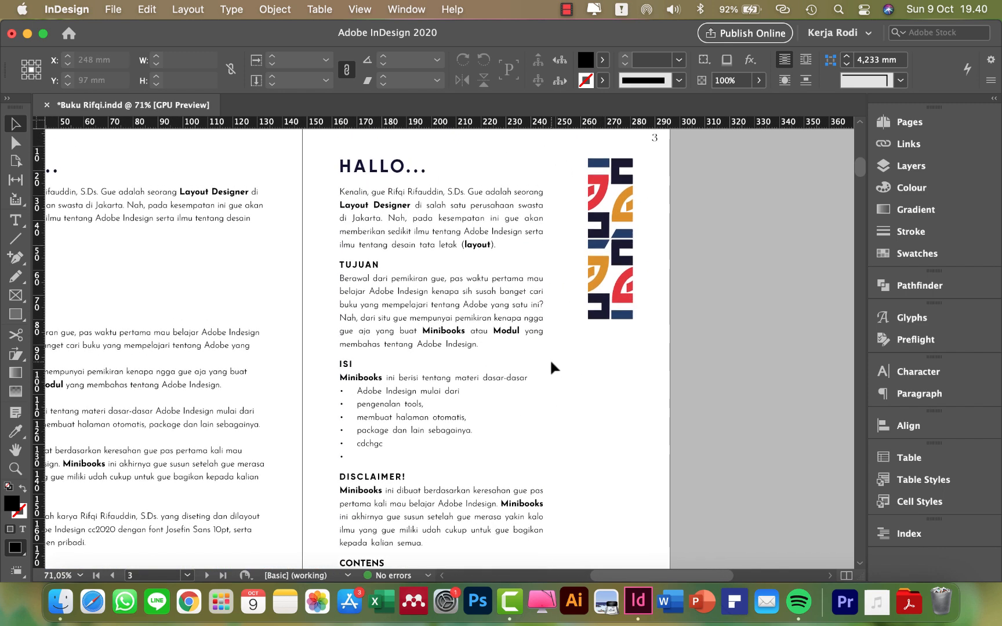